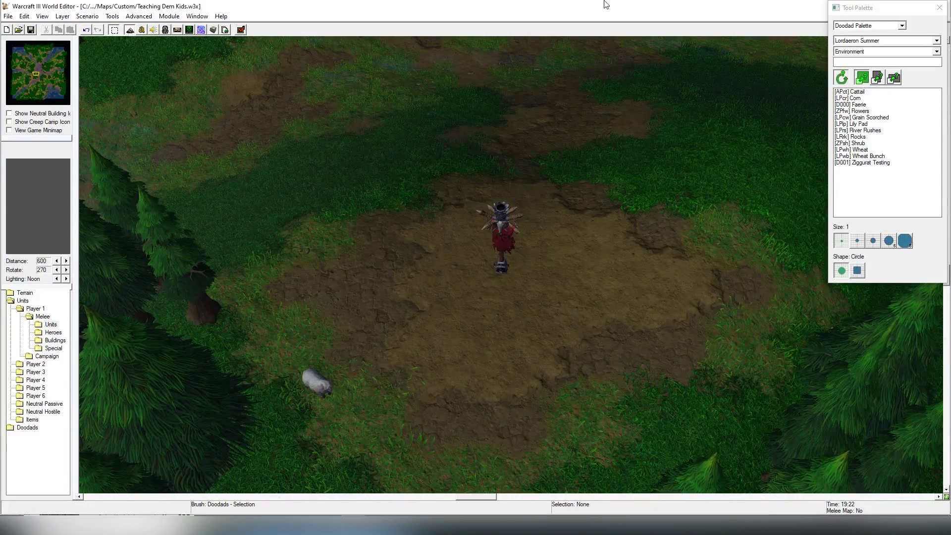
Switch to the doodad layer and select the orc banner in the middle of the dirt clearing
{"action": "scroll", "coordinate": [553, 357], "scroll_direction": "up", "scroll_amount": 5}
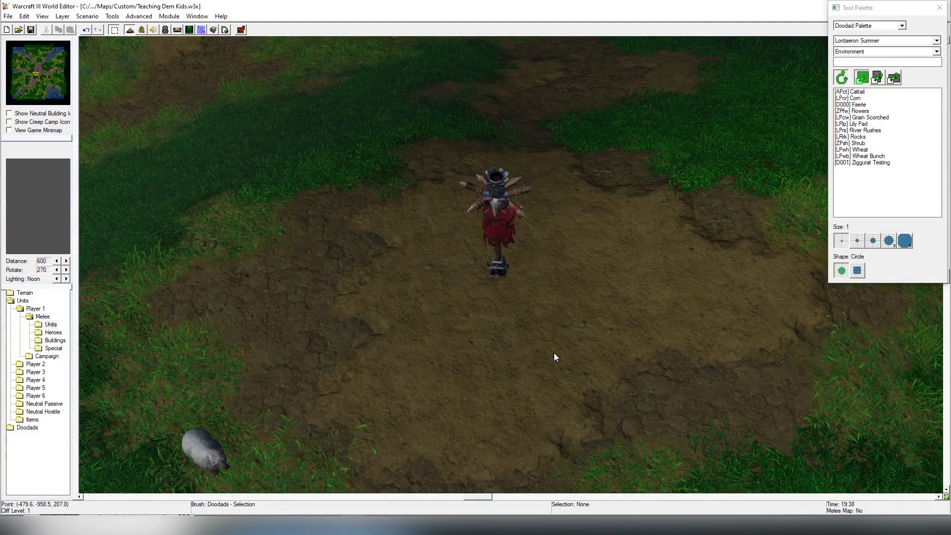
{"action": "key", "text": "u"}
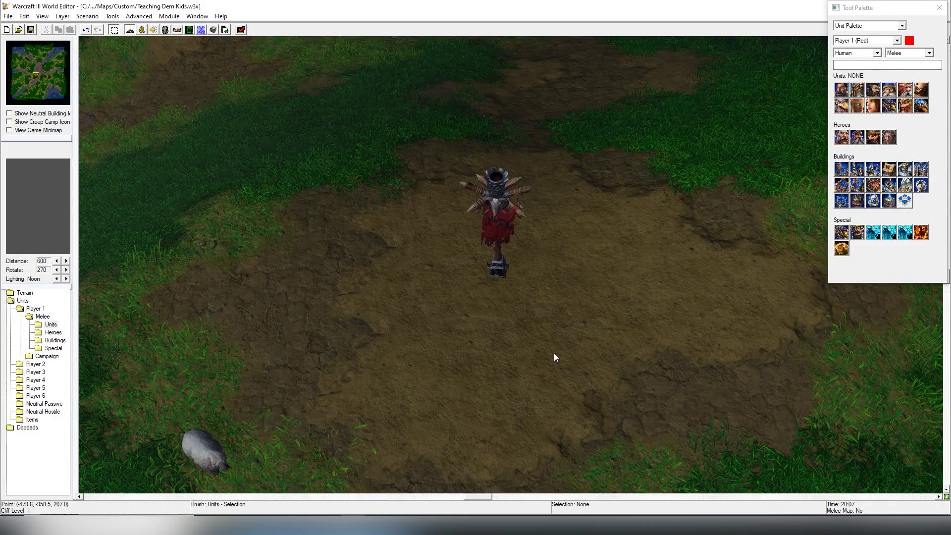
{"action": "key", "text": "d"}
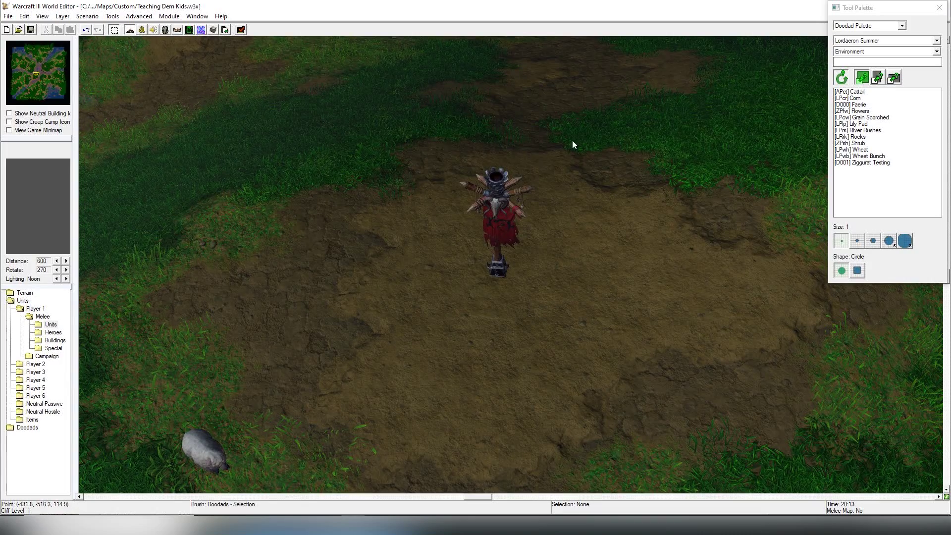
{"action": "left_click", "coordinate": [511, 227]}
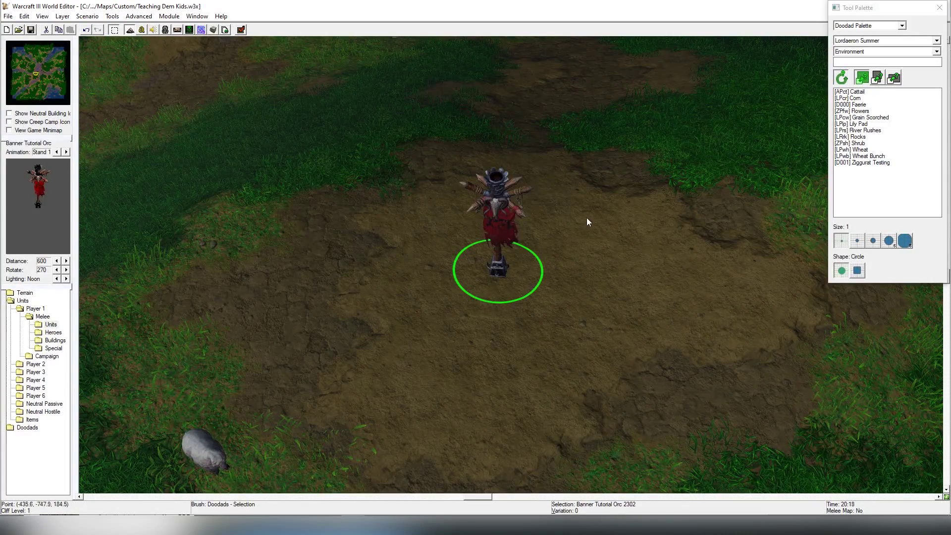
Inspect the selected orc banner's rotation and scale properties, and close them without making changes
{"action": "scroll", "coordinate": [587, 209], "scroll_direction": "up", "scroll_amount": 2}
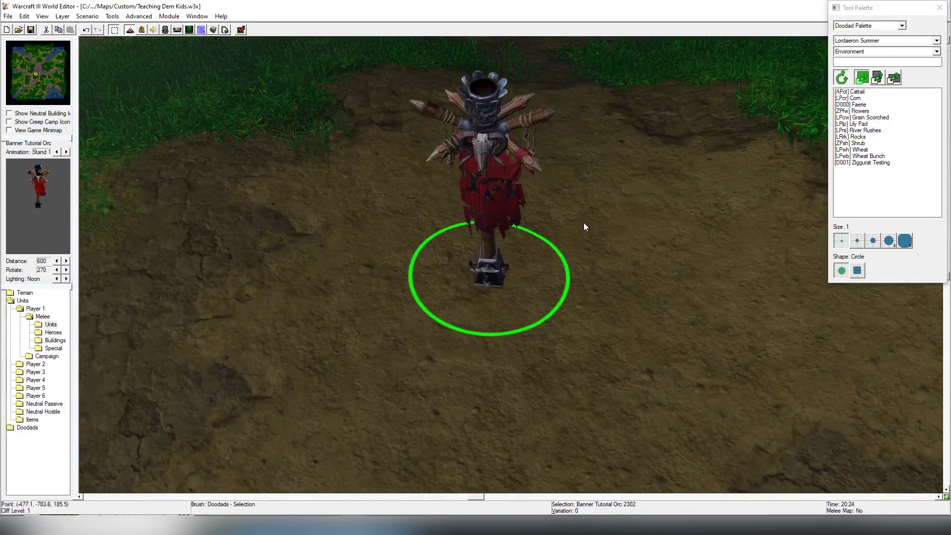
{"action": "scroll", "coordinate": [584, 199], "scroll_direction": "up", "scroll_amount": 3}
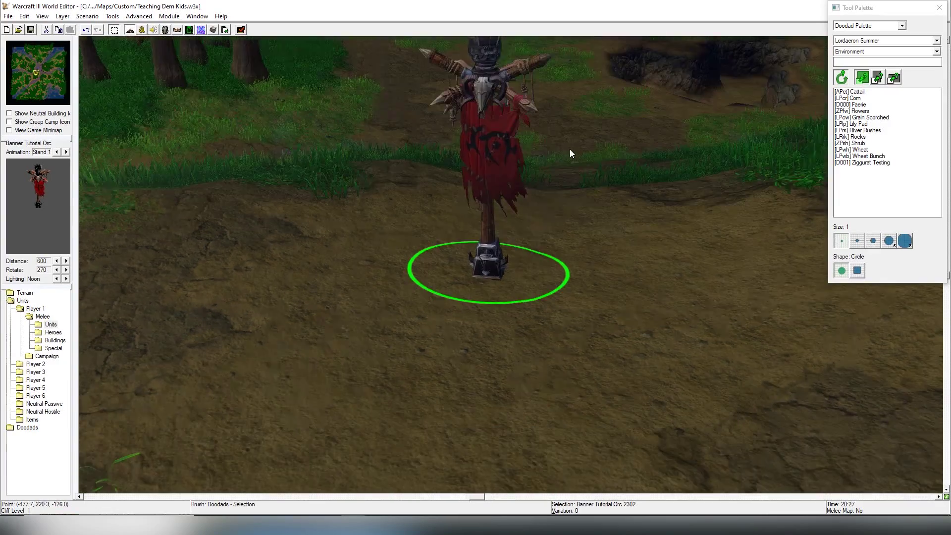
{"action": "scroll", "coordinate": [569, 154], "scroll_direction": "down", "scroll_amount": 2}
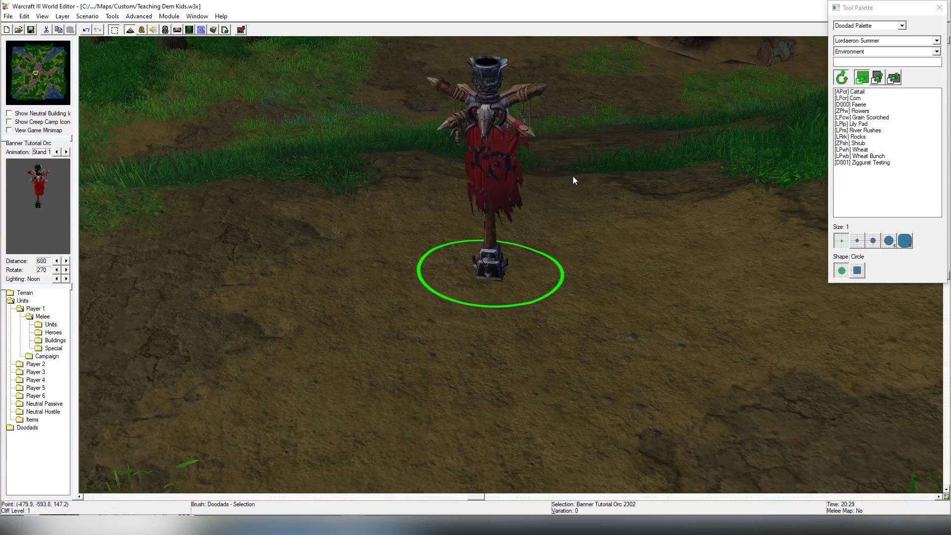
{"action": "scroll", "coordinate": [568, 248], "scroll_direction": "up", "scroll_amount": 3}
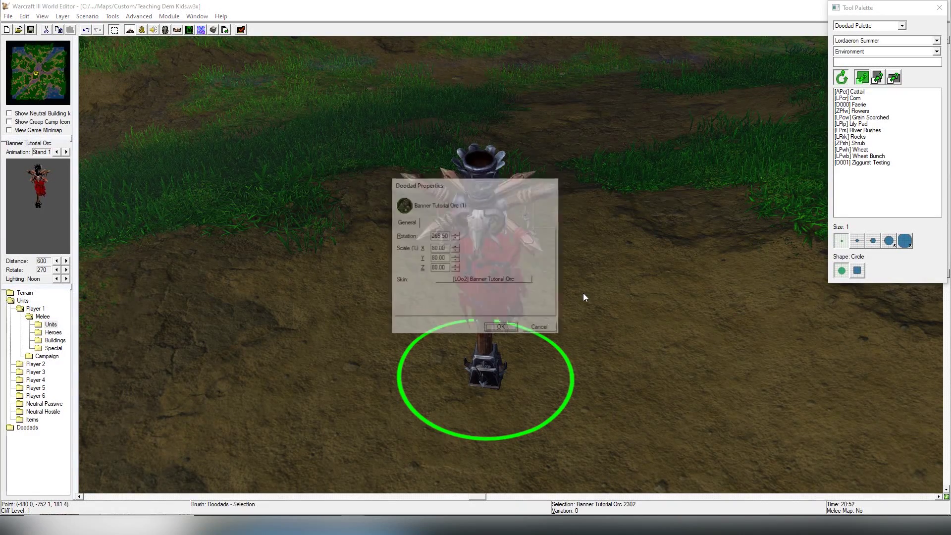
{"action": "key", "text": "Return"}
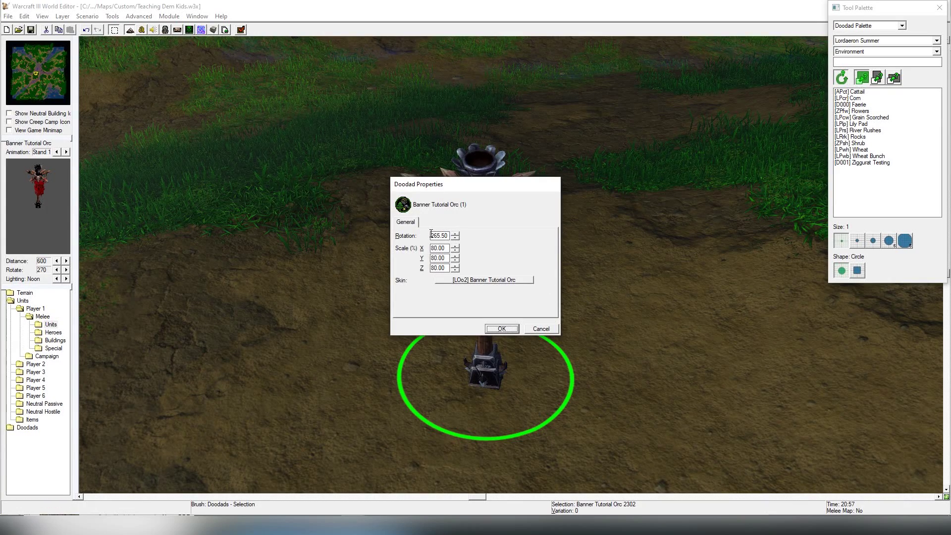
{"action": "key", "text": "Tab"}
{"action": "left_click", "coordinate": [546, 329]}
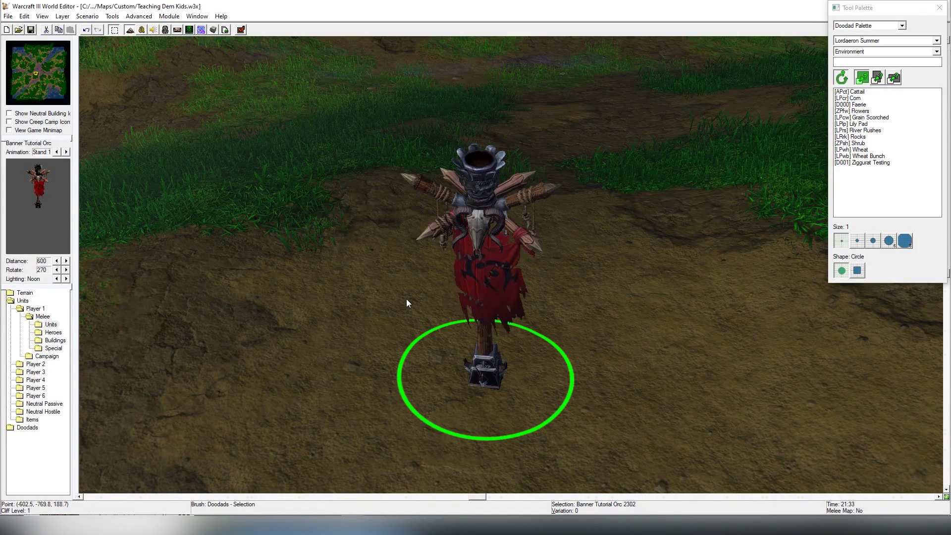
Rotate the orc banner in place through several directions, ending with its red cloth facing the camera
{"action": "left_click_drag", "start_coordinate": [562, 385], "coordinate": [461, 420]}
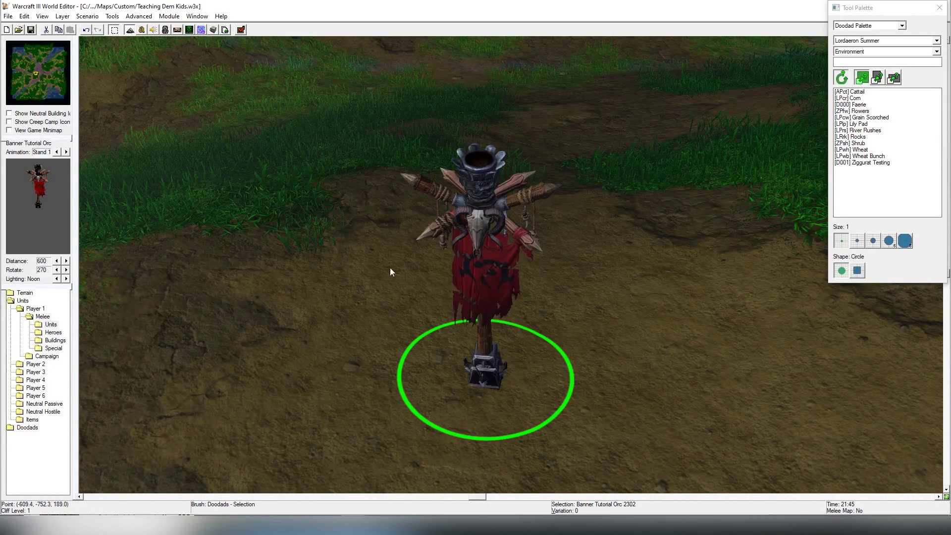
{"action": "left_click", "coordinate": [322, 186], "text": "ctrl"}
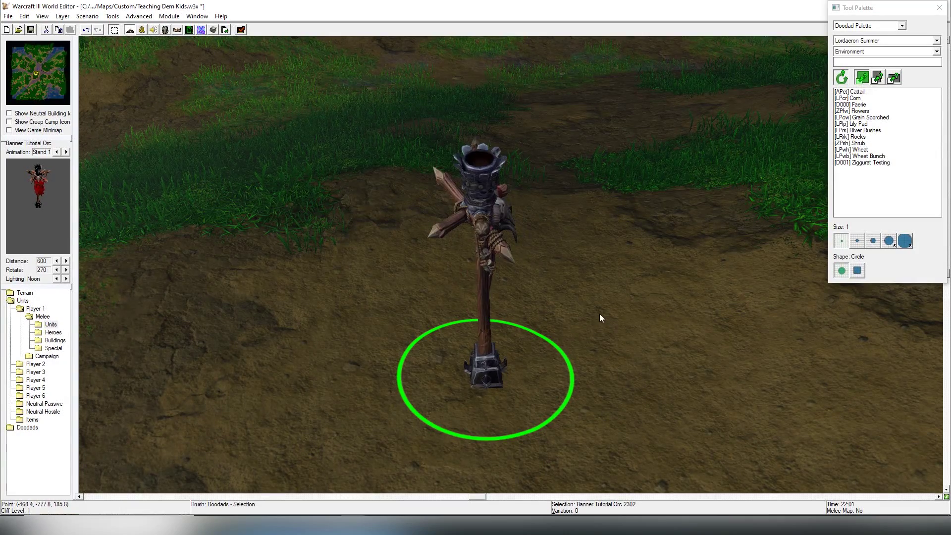
{"action": "right_click_drag", "start_coordinate": [598, 311], "coordinate": [572, 257]}
{"action": "scroll", "coordinate": [414, 248], "scroll_direction": "down", "scroll_amount": 2}
{"action": "scroll", "coordinate": [414, 248], "scroll_direction": "up", "scroll_amount": 1}
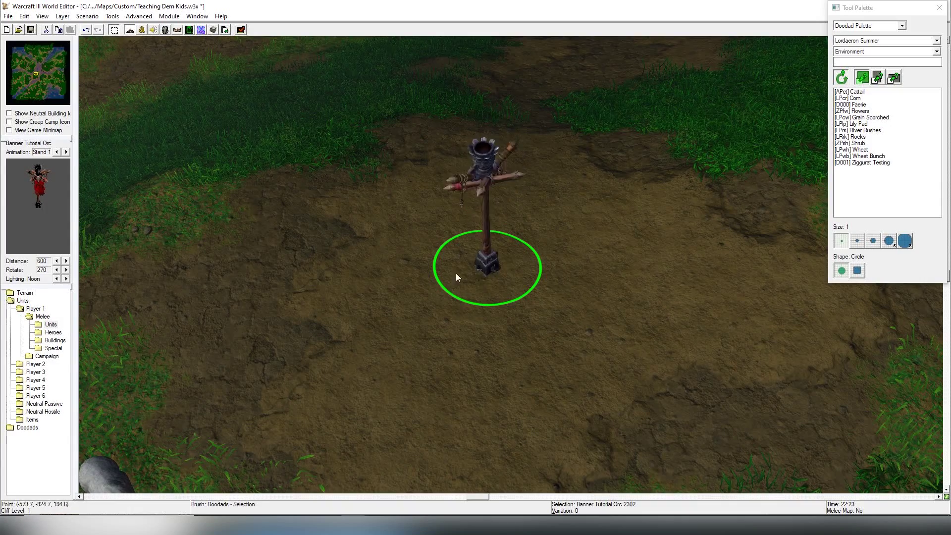
{"action": "scroll", "coordinate": [460, 320], "scroll_direction": "up", "scroll_amount": 2}
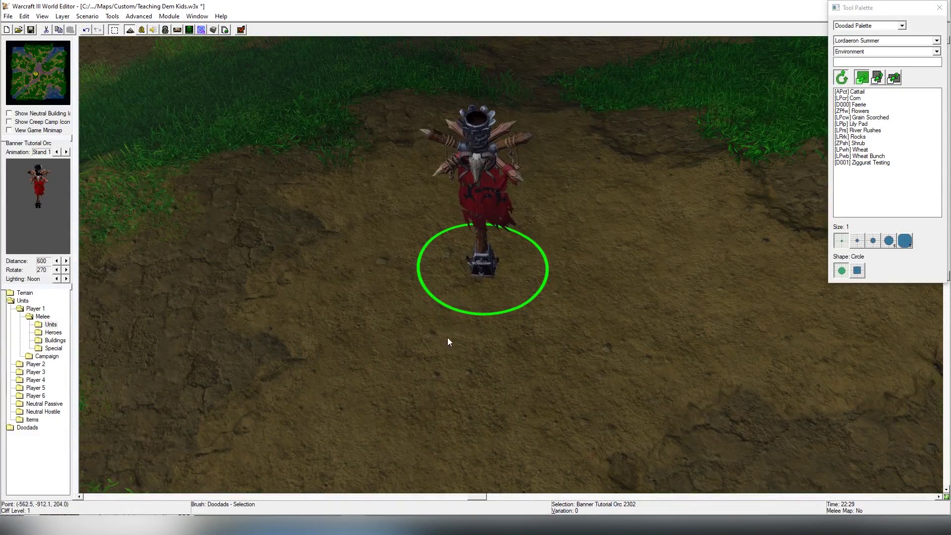
Try stretching the orc banner's height and enlarging its footprint, and return it to its original proportions
{"action": "left_click", "coordinate": [361, 300]}
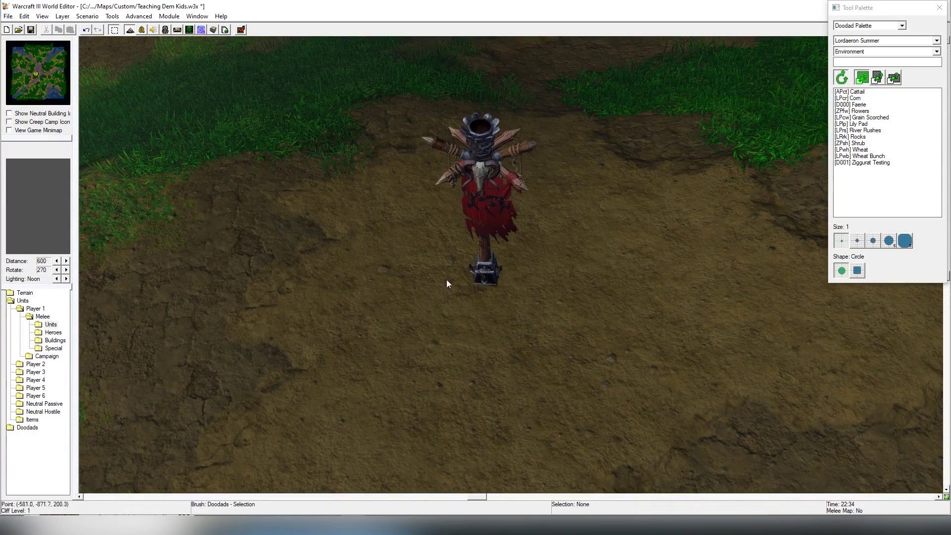
{"action": "left_click", "coordinate": [507, 258]}
{"action": "scroll", "coordinate": [505, 307], "scroll_direction": "up", "scroll_amount": 2}
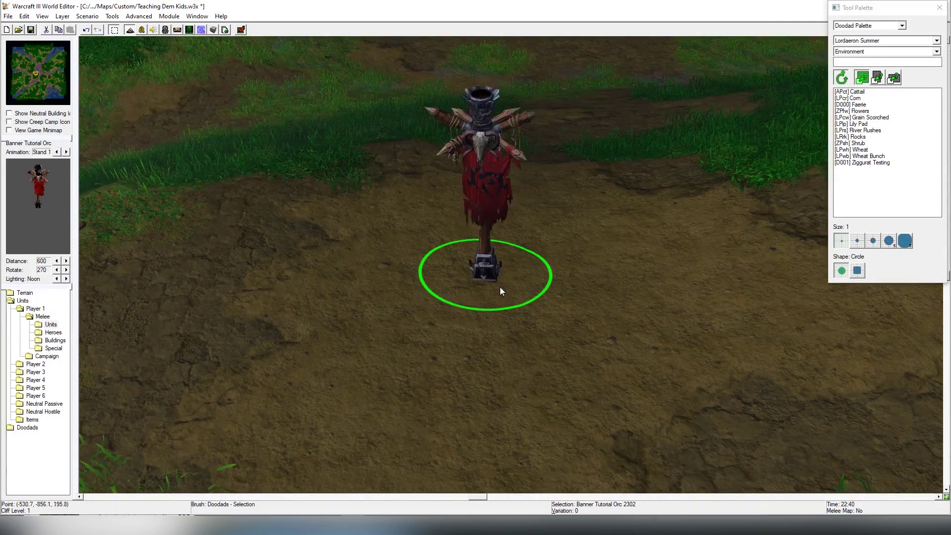
{"action": "right_click_drag", "start_coordinate": [494, 318], "coordinate": [503, 284], "text": "ctrl"}
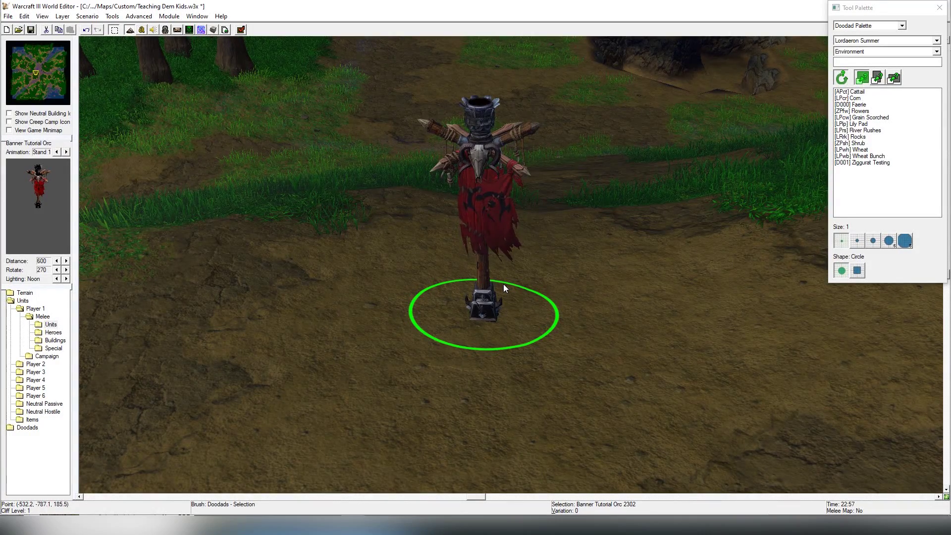
{"action": "right_click_drag", "start_coordinate": [566, 287], "coordinate": [584, 350], "text": "ctrl"}
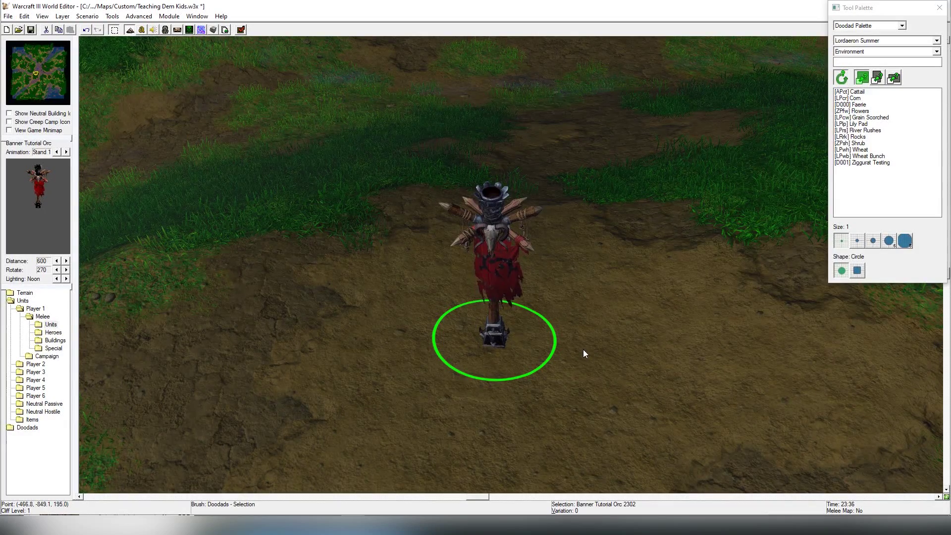
{"action": "scroll", "coordinate": [583, 349], "scroll_direction": "up", "scroll_amount": 3}
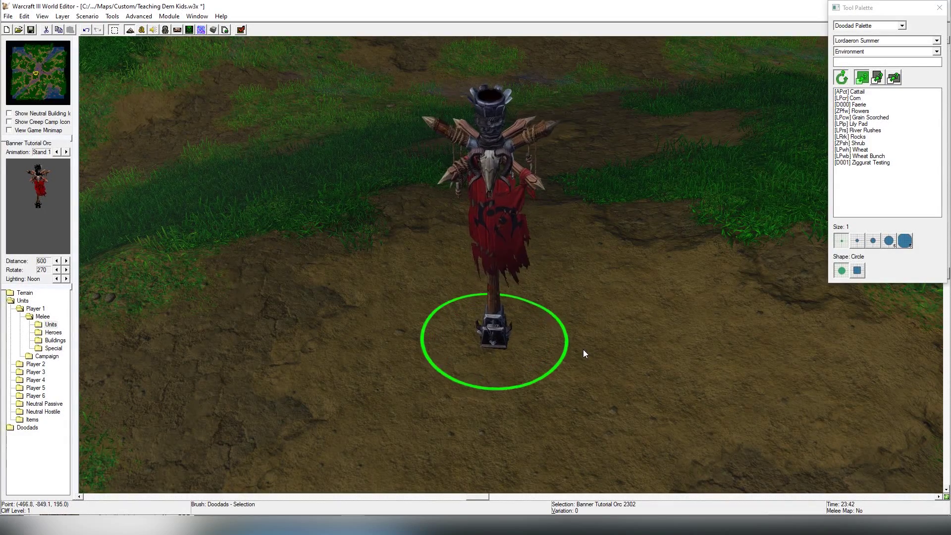
{"action": "key", "text": "shift+Page_Down"}
{"action": "key", "text": "shift+Page_Down"}
{"action": "key", "text": "shift+Page_Down"}
{"action": "key", "text": "shift+Page_Down"}
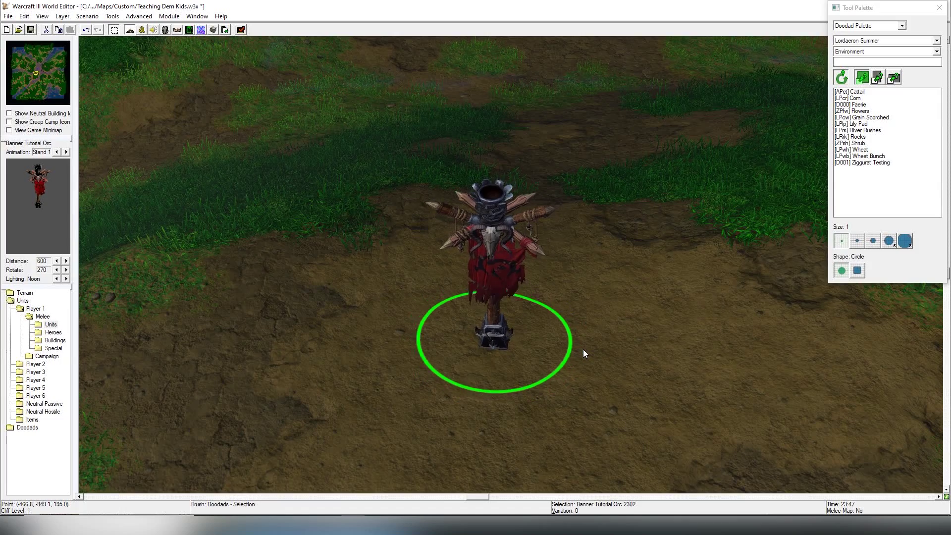
{"action": "key", "text": "shift+Page_Down"}
{"action": "key", "text": "ctrl+Page_Up"}
{"action": "key", "text": "ctrl+Page_Up"}
{"action": "key", "text": "ctrl+Page_Up"}
{"action": "key", "text": "ctrl+Page_Up"}
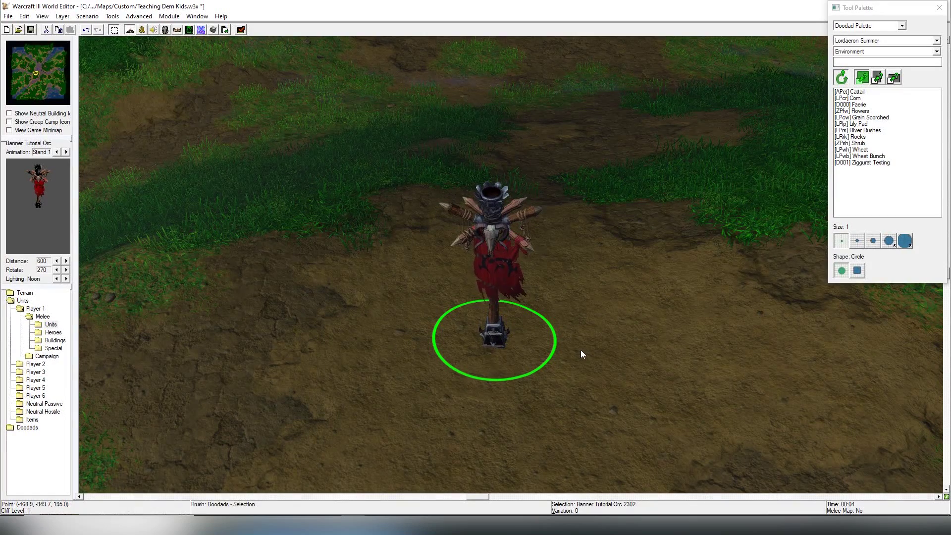
{"action": "left_click", "coordinate": [625, 310]}
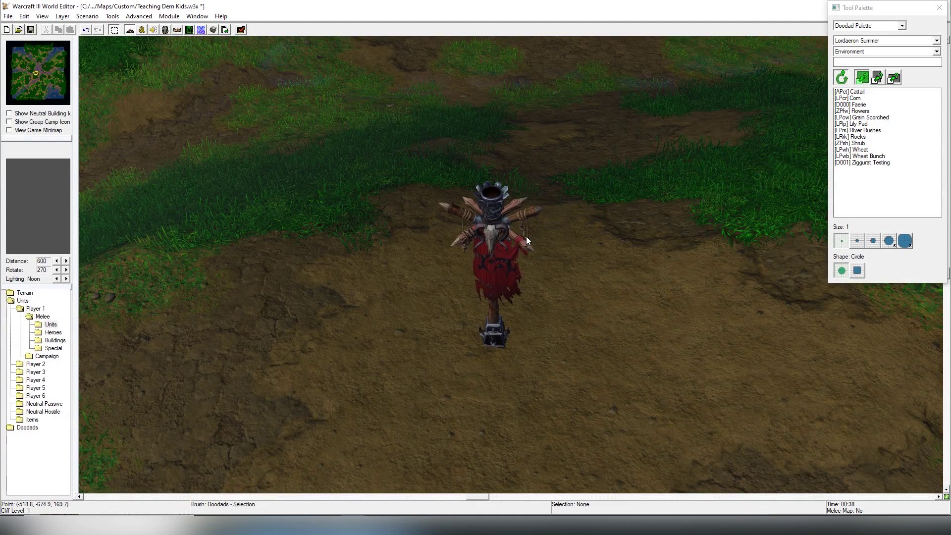
{"action": "left_click", "coordinate": [511, 267]}
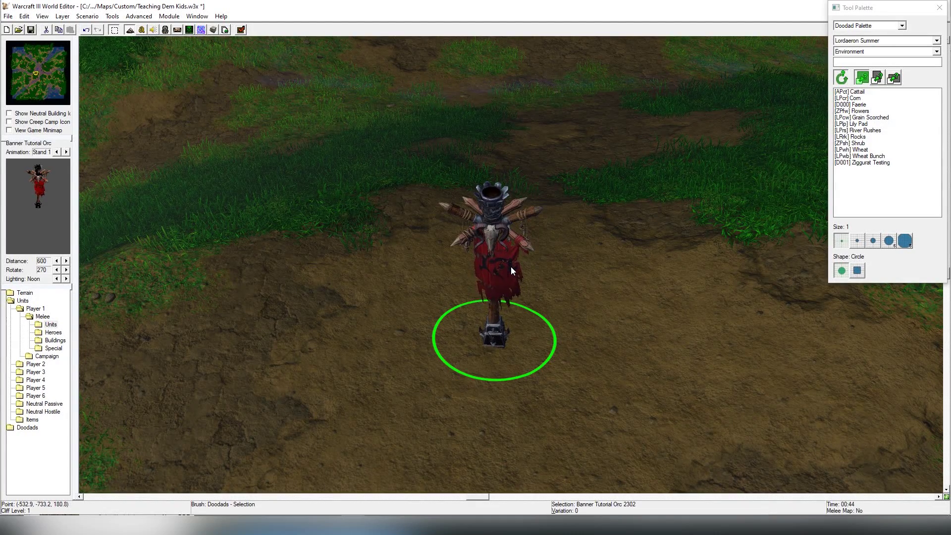
{"action": "right_click_drag", "start_coordinate": [511, 267], "coordinate": [478, 293]}
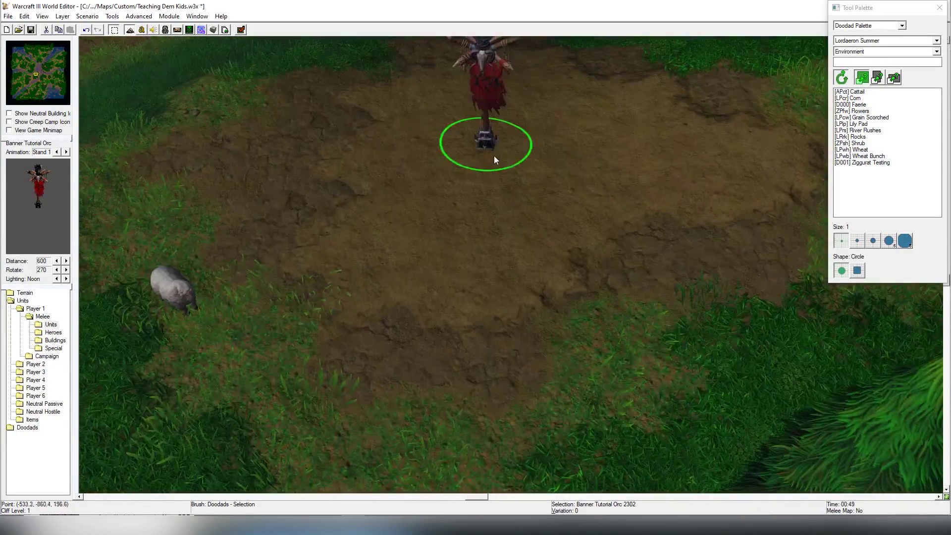
{"action": "scroll", "coordinate": [498, 173], "scroll_direction": "down", "scroll_amount": 2}
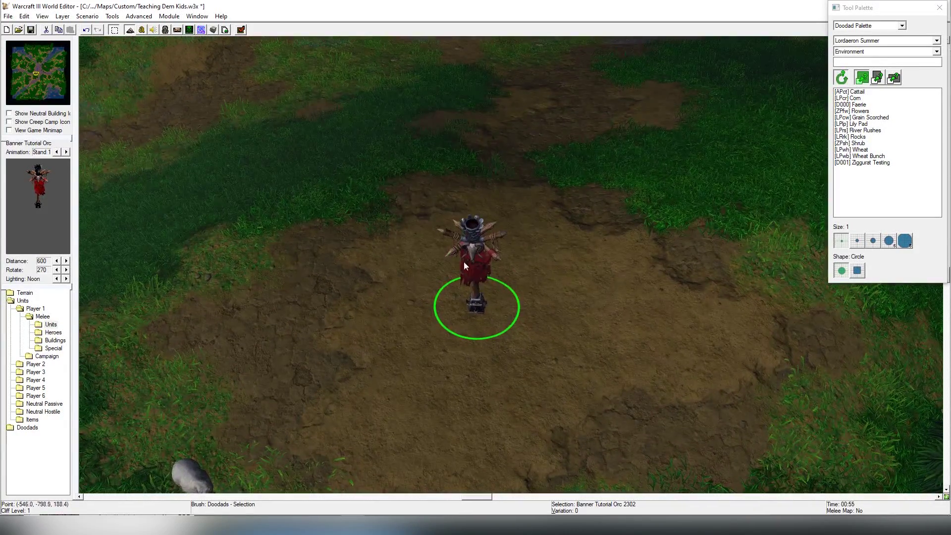
Open the Object Editor and display its doodad data
{"action": "left_click", "coordinate": [165, 30]}
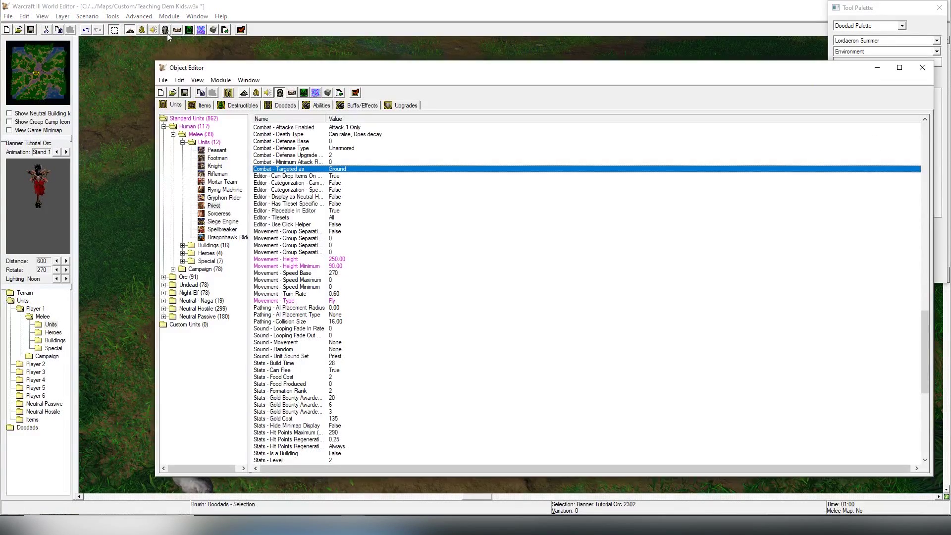
{"action": "left_click_drag", "start_coordinate": [319, 72], "coordinate": [272, 64]}
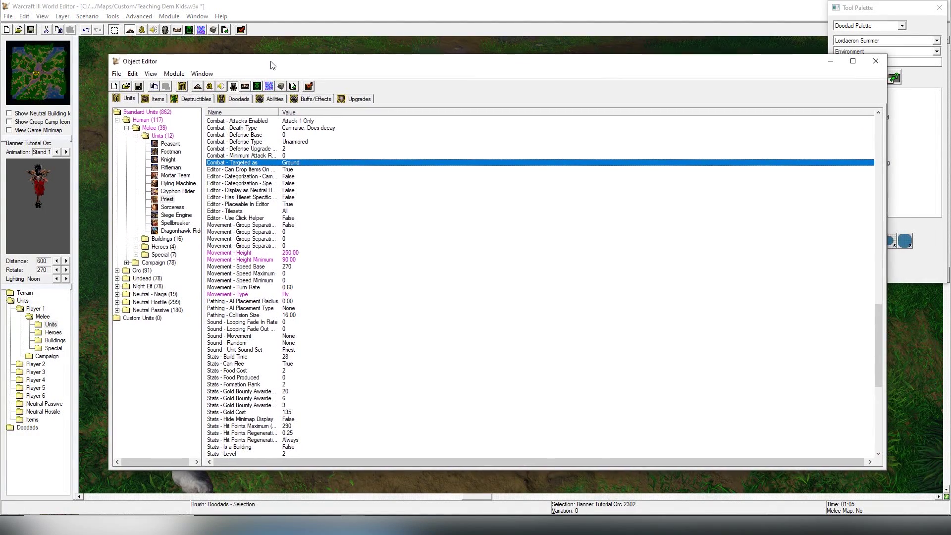
{"action": "left_click", "coordinate": [238, 98]}
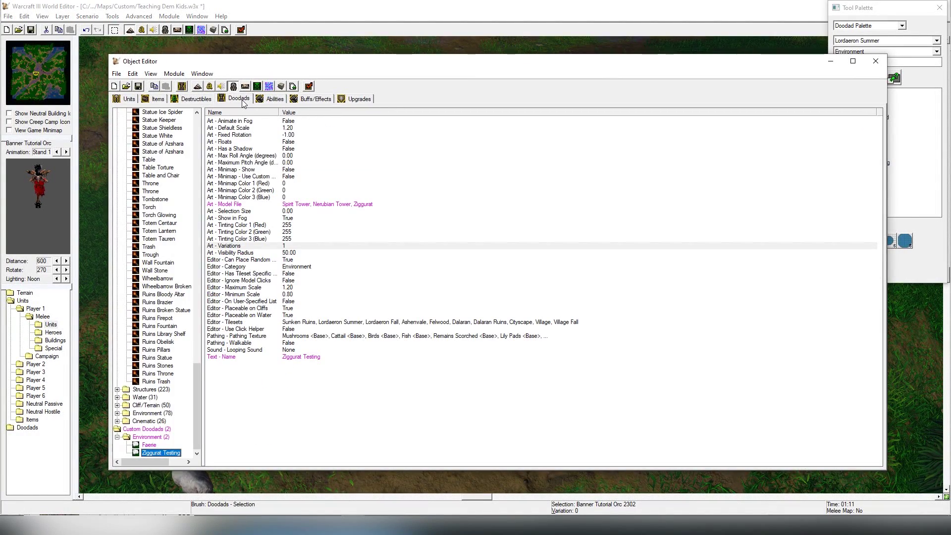
Create a custom doodad named "Cactus Test" based on the Barrens environment Cactus, keeping the suggested object ID
{"action": "left_click", "coordinate": [181, 86]}
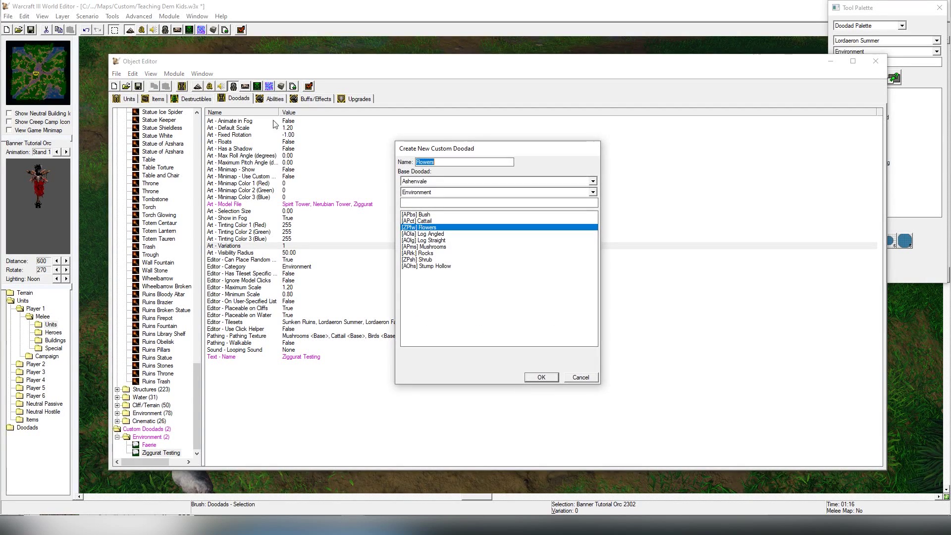
{"action": "left_click", "coordinate": [430, 184]}
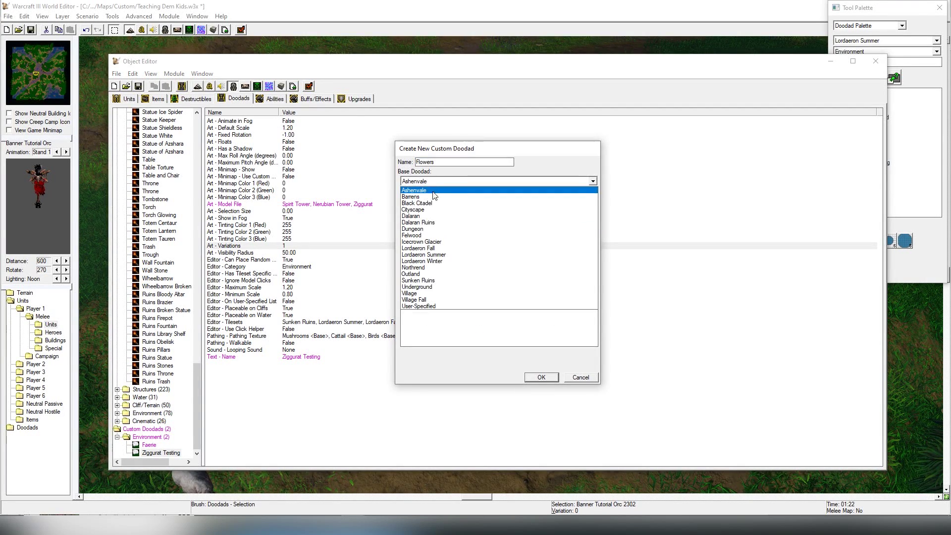
{"action": "left_click", "coordinate": [434, 197]}
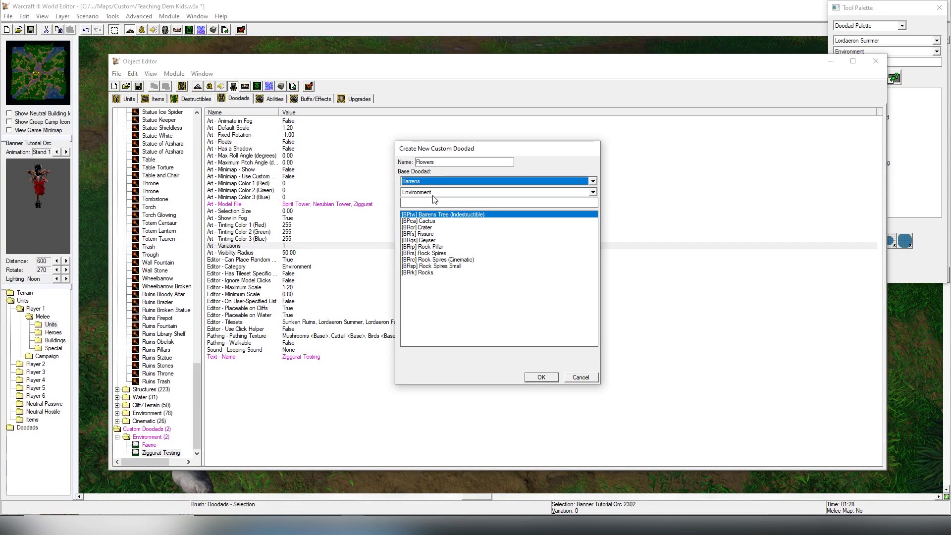
{"action": "left_click", "coordinate": [449, 221]}
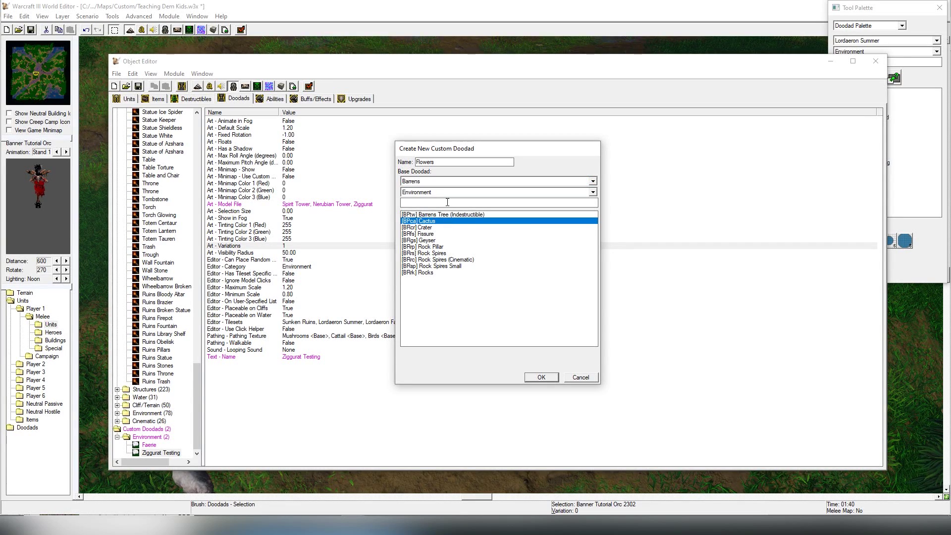
{"action": "left_click", "coordinate": [448, 192]}
{"action": "left_click", "coordinate": [456, 200]}
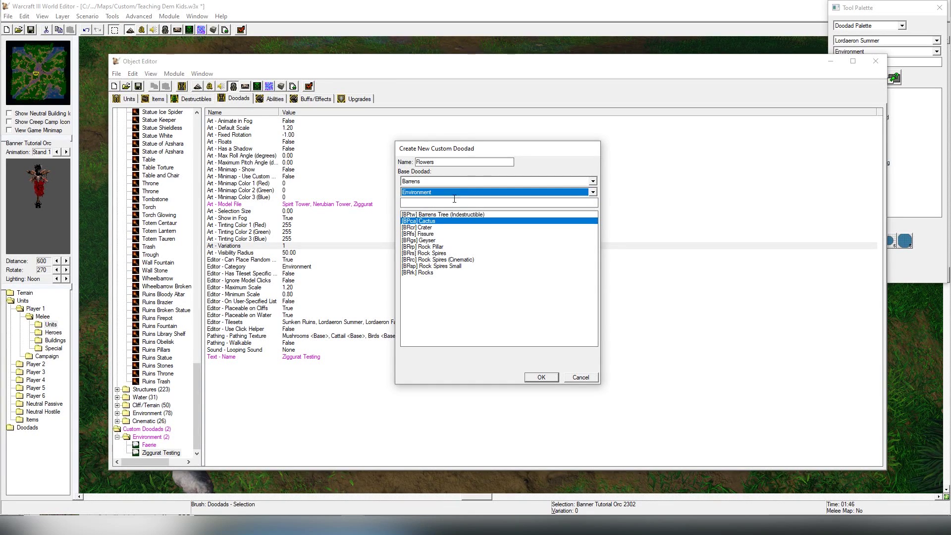
{"action": "double_click", "coordinate": [452, 163]}
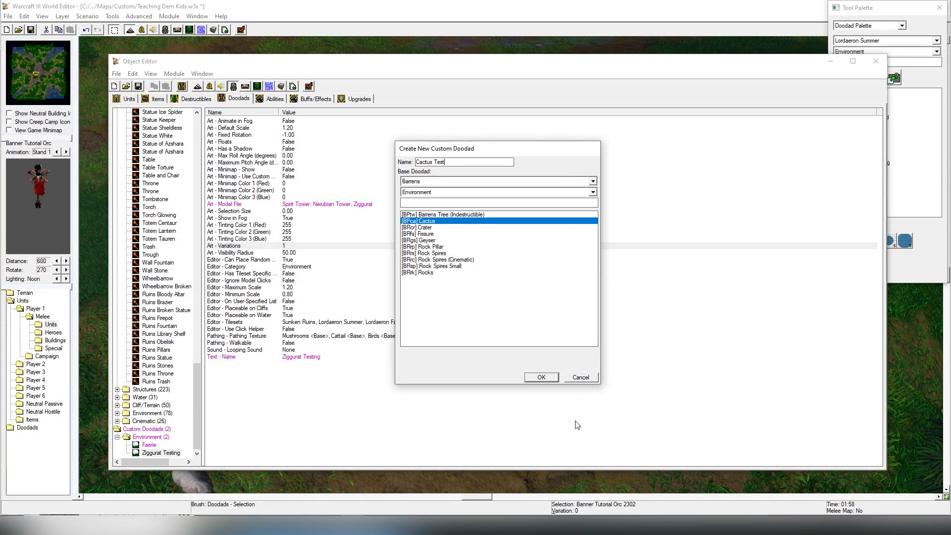
{"action": "left_click", "coordinate": [540, 379]}
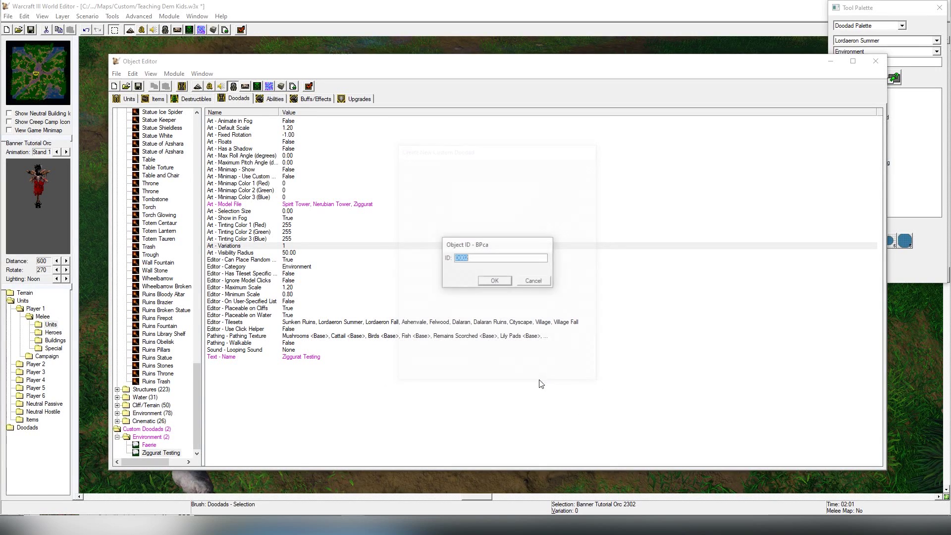
{"action": "left_click", "coordinate": [493, 281]}
{"action": "left_click", "coordinate": [493, 280]}
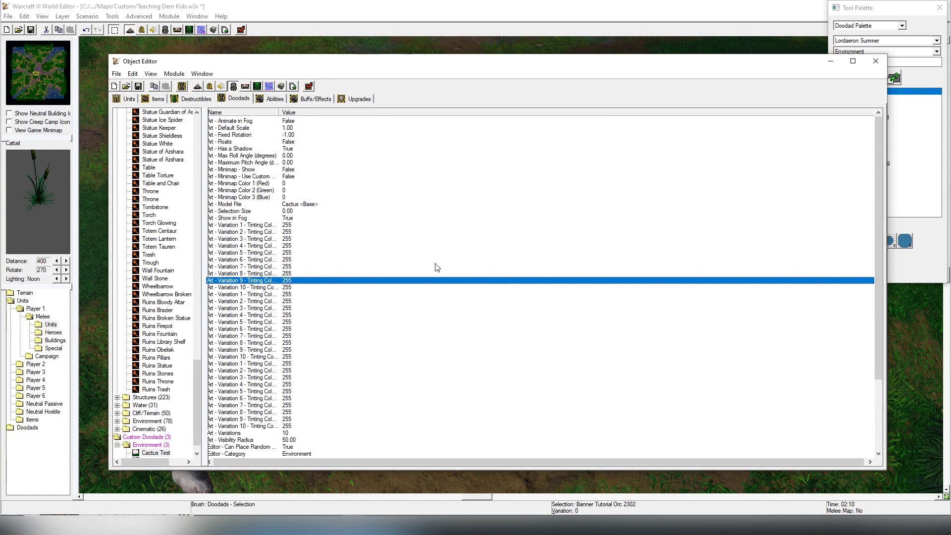
Set the Cactus Test doodad's number of art variations to 1
{"action": "scroll", "coordinate": [382, 194], "scroll_direction": "down", "scroll_amount": 5}
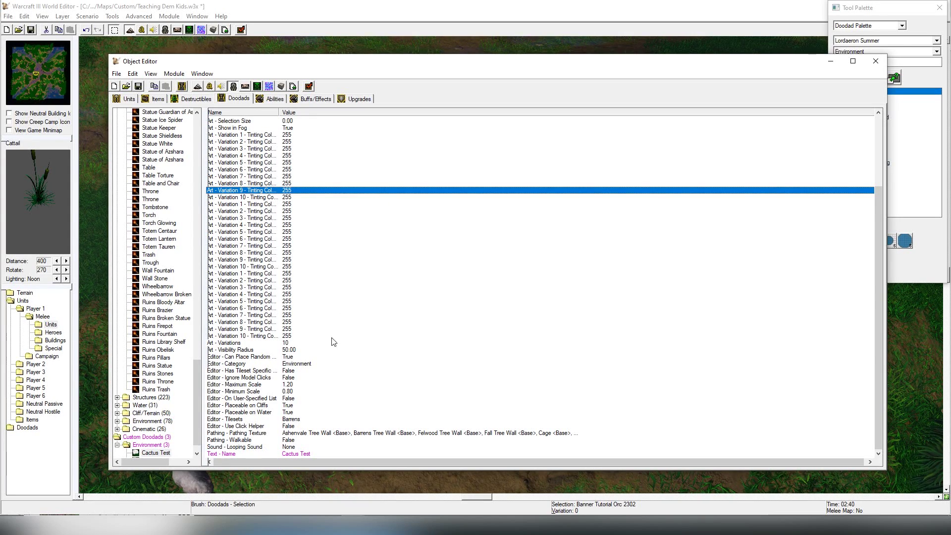
{"action": "double_click", "coordinate": [312, 343]}
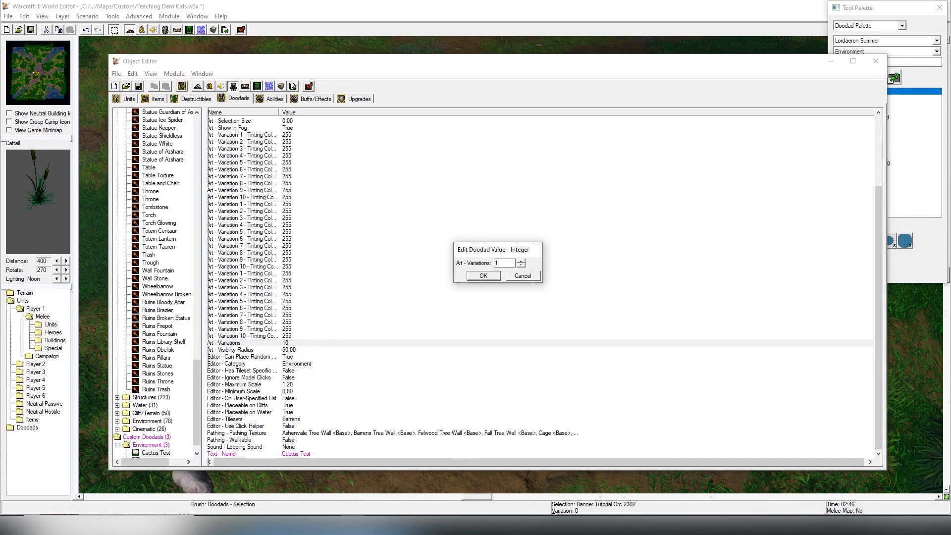
{"action": "key", "text": "Return"}
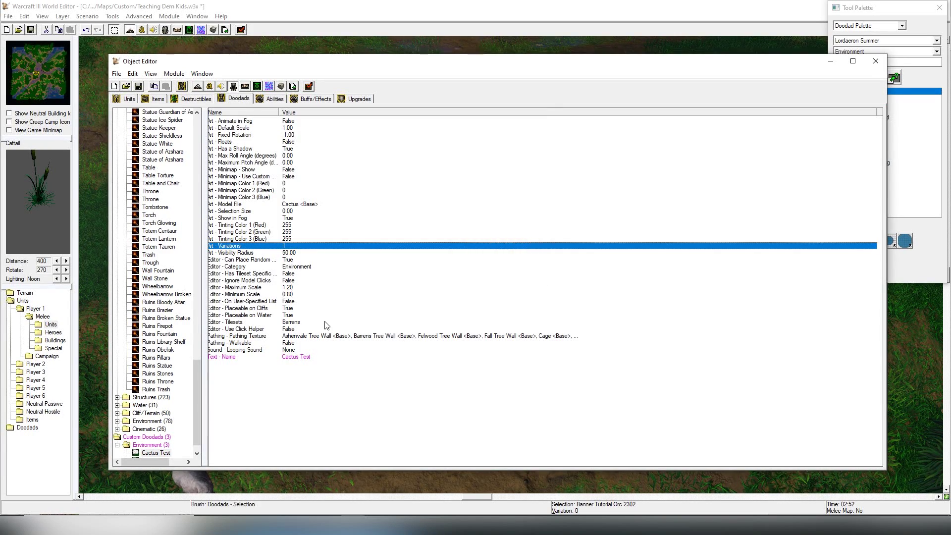
Return to the map and filter the doodad palette to the Barrens tileset with the search text "cactu"
{"action": "left_click", "coordinate": [500, 24]}
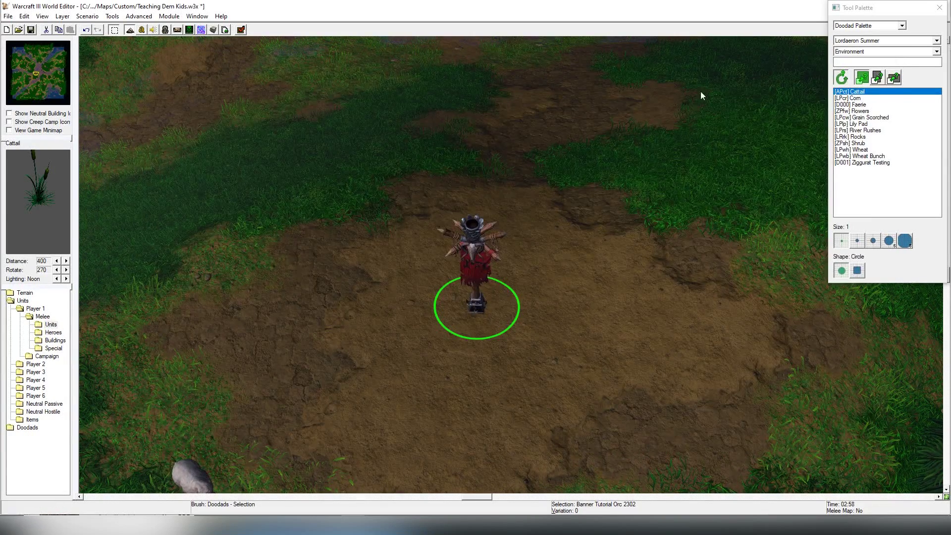
{"action": "left_click", "coordinate": [872, 58]}
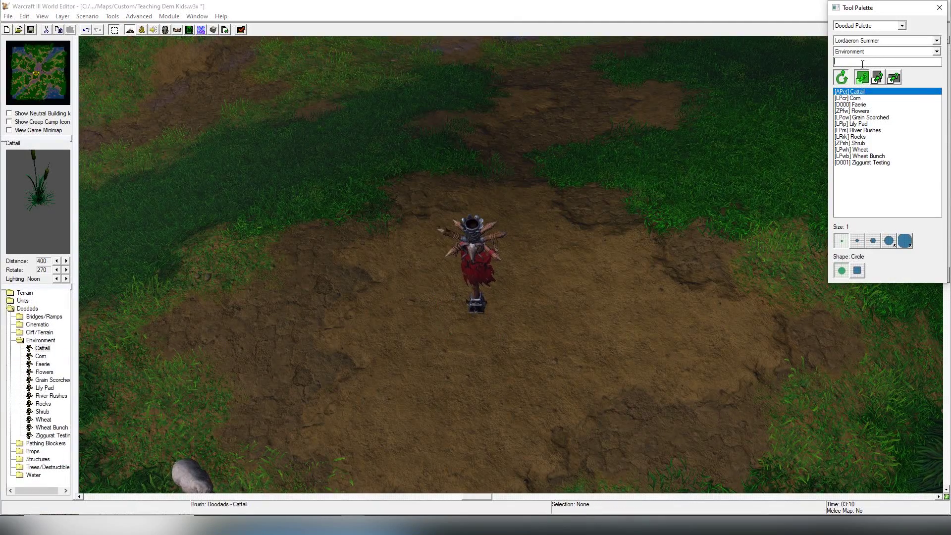
{"action": "type", "text": "cactu"}
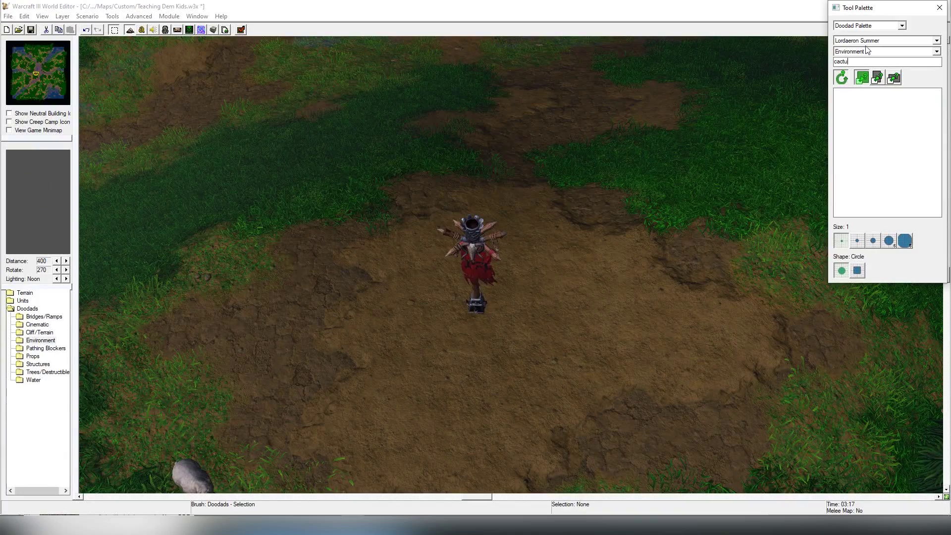
{"action": "left_click", "coordinate": [871, 42]}
{"action": "left_click", "coordinate": [875, 44]}
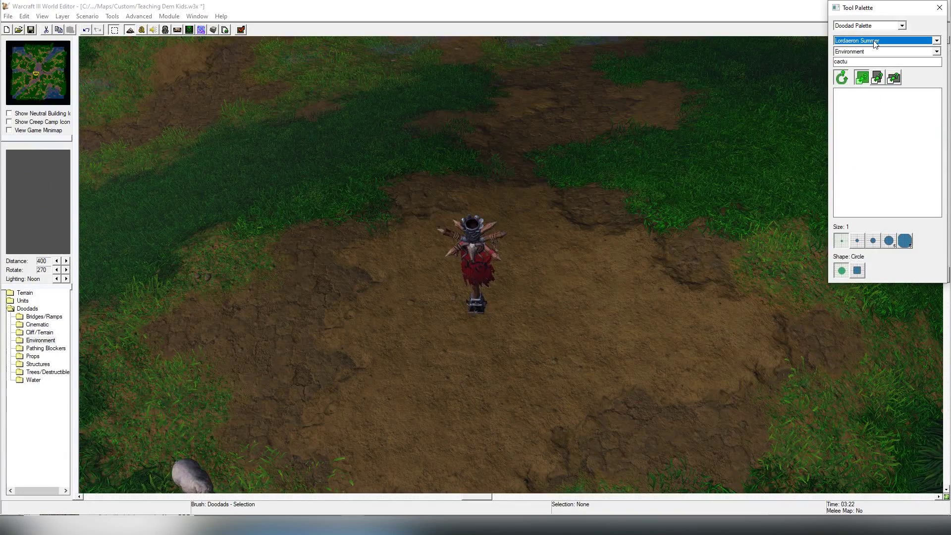
{"action": "left_click", "coordinate": [875, 44]}
{"action": "left_click", "coordinate": [871, 58]}
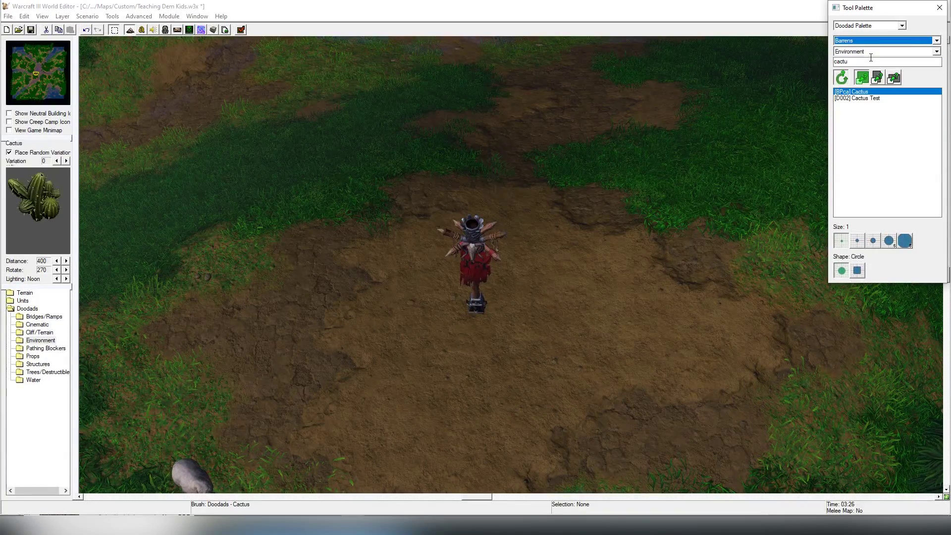
Place one Cactus Test doodad beyond the orc banner, at the far edge of the dirt clearing
{"action": "left_click", "coordinate": [871, 100]}
{"action": "left_click", "coordinate": [598, 186]}
{"action": "right_click_drag", "start_coordinate": [649, 233], "coordinate": [585, 262]}
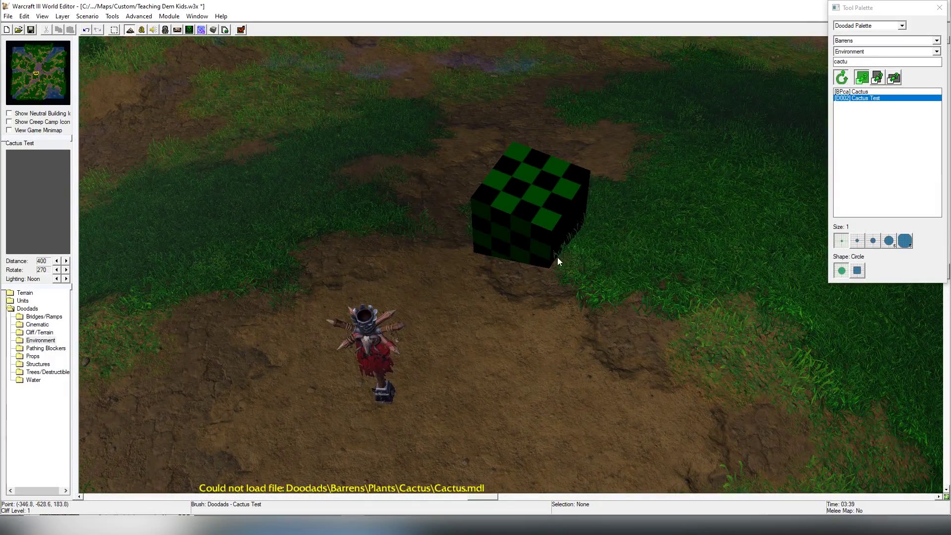
{"action": "scroll", "coordinate": [594, 270], "scroll_direction": "up", "scroll_amount": 1}
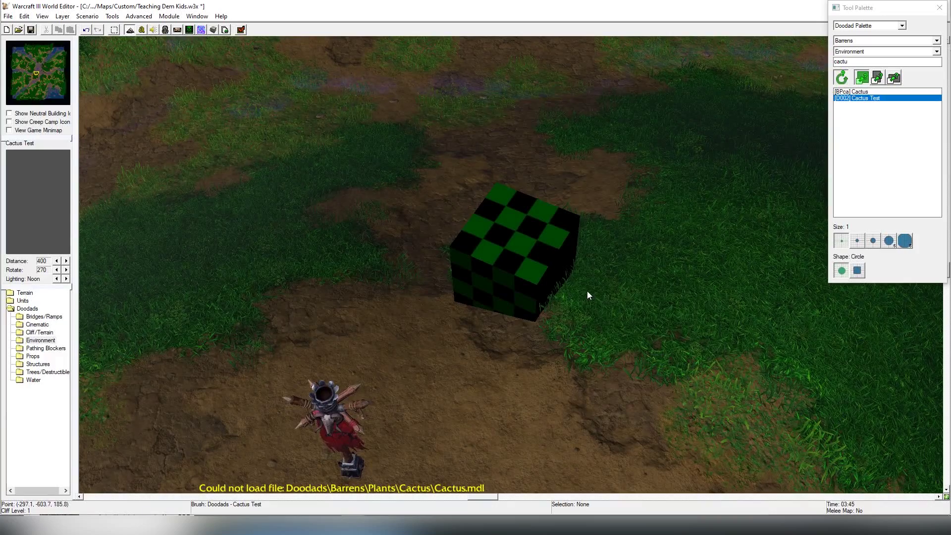
{"action": "scroll", "coordinate": [588, 292], "scroll_direction": "up", "scroll_amount": 1}
Change the Cactus Test doodad's model file to Cactus <Variation 2> in the Object Editor
{"action": "mouse_move", "coordinate": [356, 526]}
{"action": "left_click", "coordinate": [405, 503]}
{"action": "double_click", "coordinate": [279, 205]}
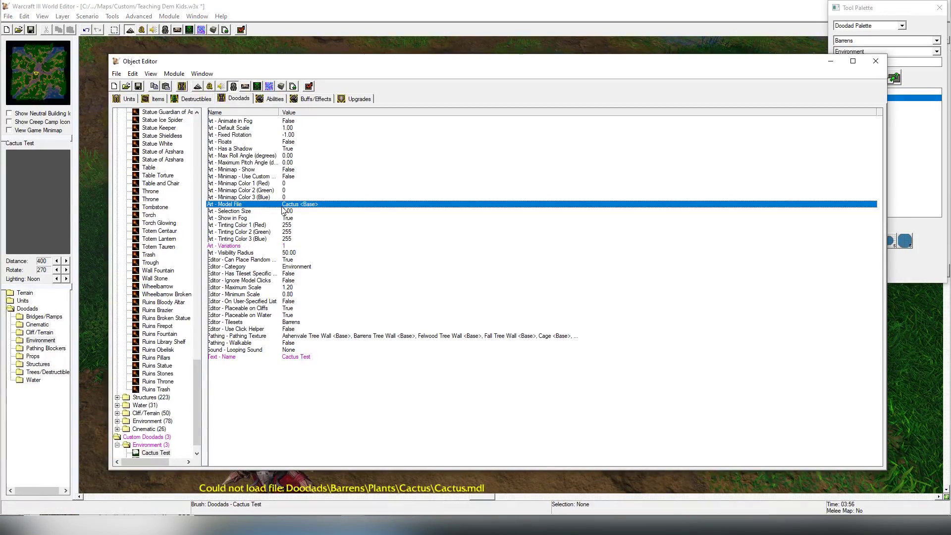
{"action": "left_click", "coordinate": [407, 257]}
{"action": "left_click", "coordinate": [408, 286]}
{"action": "key", "text": "Return"}
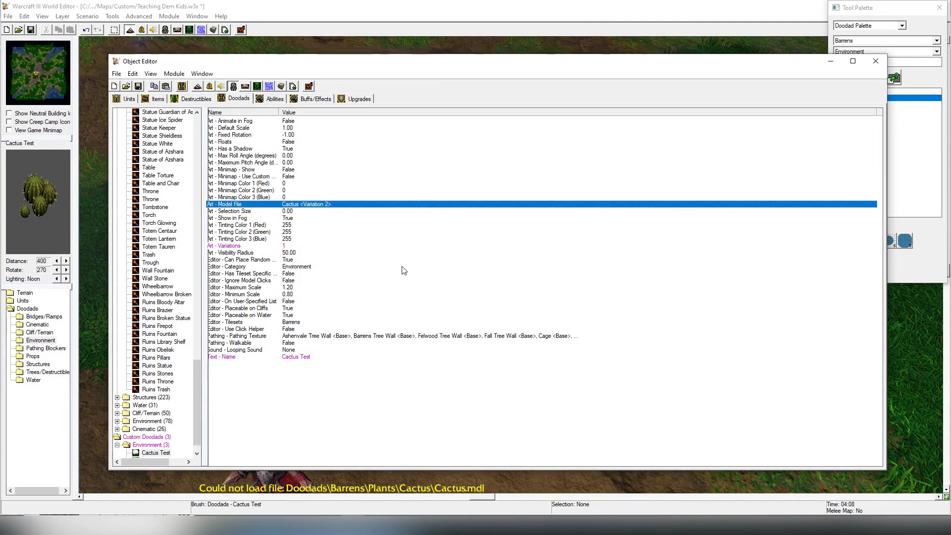
Select the placed cactus on the map and move it to the near side of the dirt clearing
{"action": "left_click", "coordinate": [460, 29]}
{"action": "key", "text": "space"}
{"action": "left_click", "coordinate": [539, 271]}
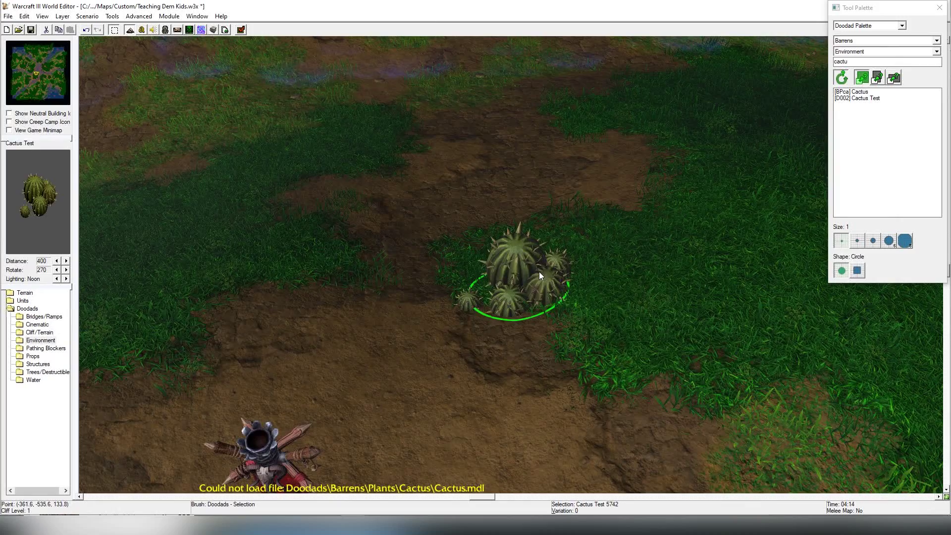
{"action": "right_click_drag", "start_coordinate": [482, 347], "coordinate": [434, 168]}
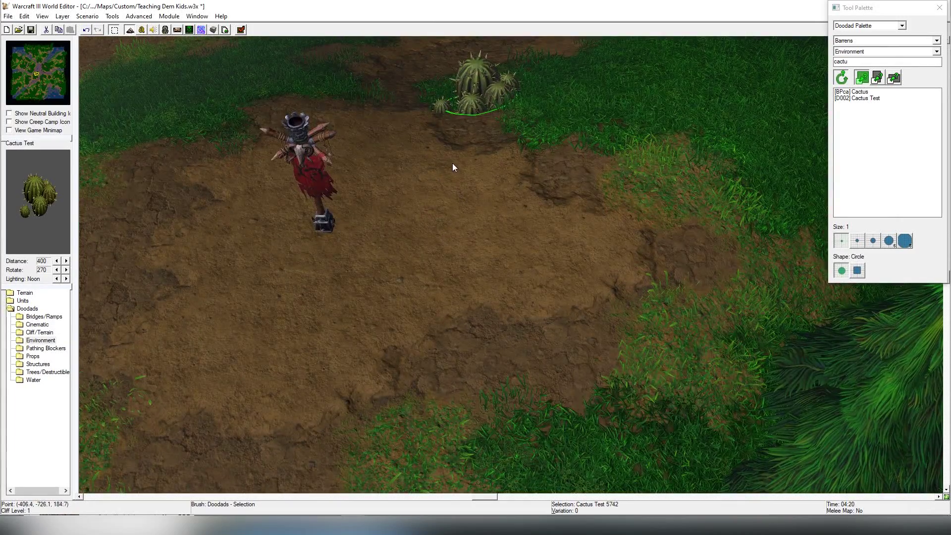
{"action": "right_click_drag", "start_coordinate": [511, 345], "coordinate": [522, 309]}
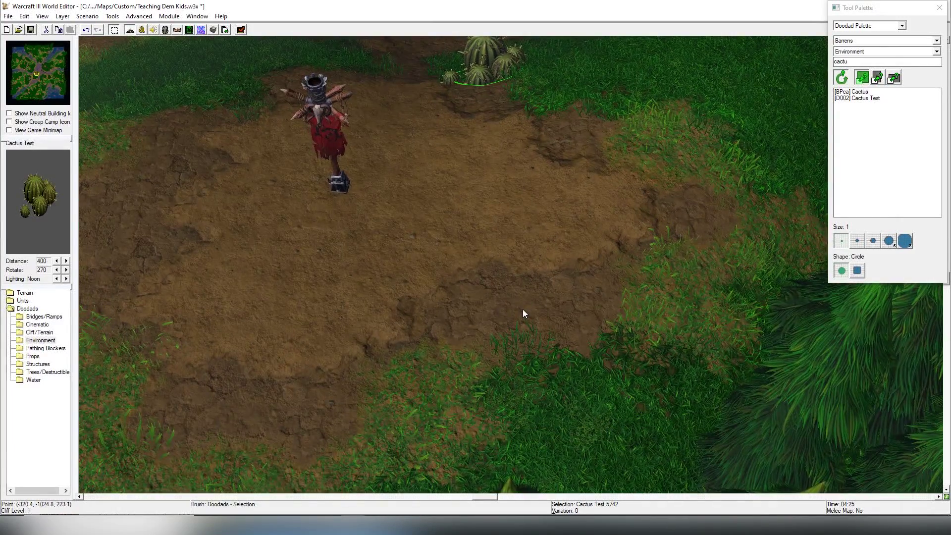
{"action": "right_click", "coordinate": [495, 314]}
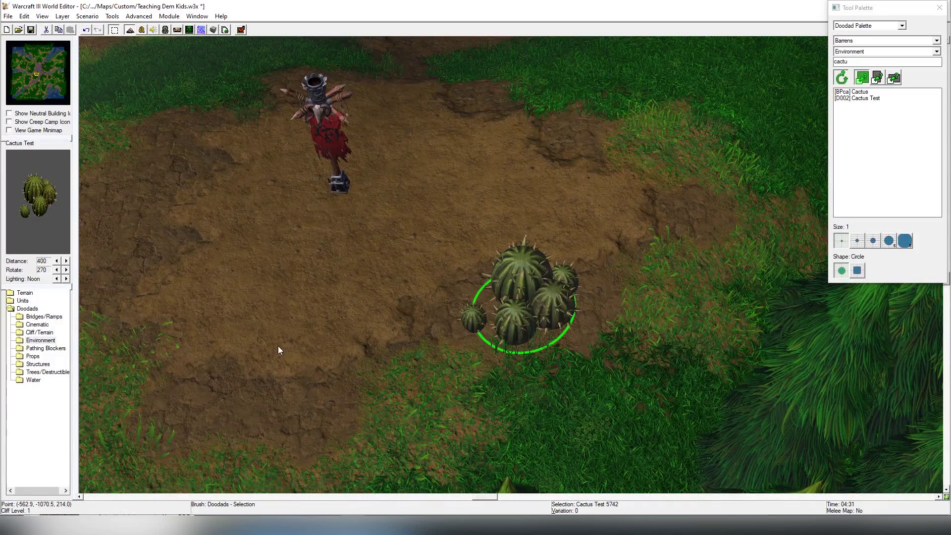
Move and rotate the cactus around the clearing, leaving it turned on the grassy edge beside the orc banner
{"action": "right_click", "coordinate": [278, 349]}
{"action": "right_click", "coordinate": [545, 172]}
{"action": "right_click", "coordinate": [595, 364]}
{"action": "left_click_drag", "start_coordinate": [278, 350], "coordinate": [380, 313]}
{"action": "left_click", "coordinate": [608, 297]}
{"action": "right_click_drag", "start_coordinate": [430, 355], "coordinate": [624, 283]}
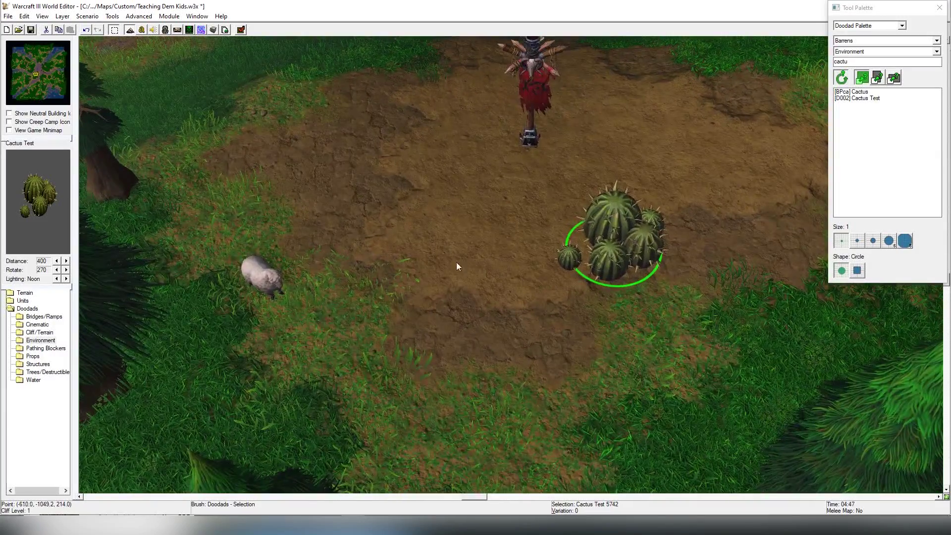
{"action": "left_click_drag", "start_coordinate": [677, 383], "coordinate": [417, 293], "text": "ctrl"}
{"action": "right_click_drag", "start_coordinate": [417, 293], "coordinate": [516, 335]}
{"action": "left_click_drag", "start_coordinate": [515, 335], "coordinate": [580, 348]}
{"action": "right_click_drag", "start_coordinate": [581, 349], "coordinate": [433, 270]}
Delete the orc banner and move the cactus to the middle of the dirt clearing
{"action": "left_click", "coordinate": [599, 257]}
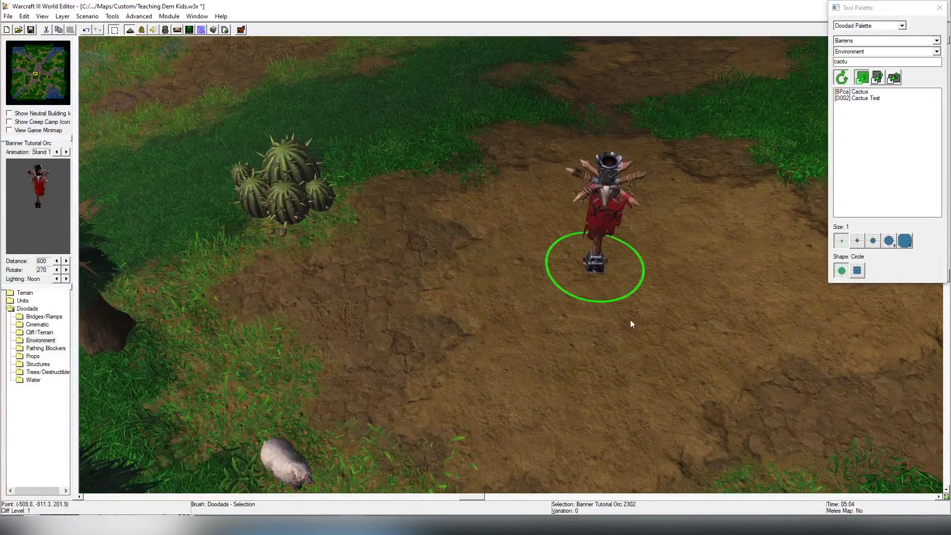
{"action": "key", "text": "Delete"}
{"action": "left_click_drag", "start_coordinate": [310, 185], "coordinate": [598, 285]}
{"action": "right_click_drag", "start_coordinate": [613, 285], "coordinate": [528, 203]}
{"action": "right_click_drag", "start_coordinate": [584, 330], "coordinate": [584, 284], "text": "ctrl"}
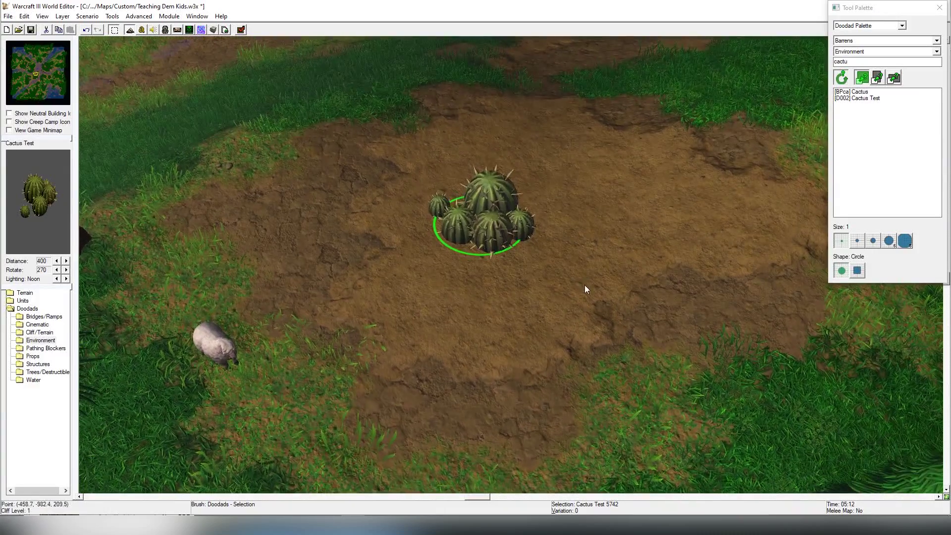
Set the Cactus Test doodad's editor maximum scale to 5 and minimum scale to 0.5
{"action": "left_click", "coordinate": [165, 29]}
{"action": "left_click", "coordinate": [324, 253]}
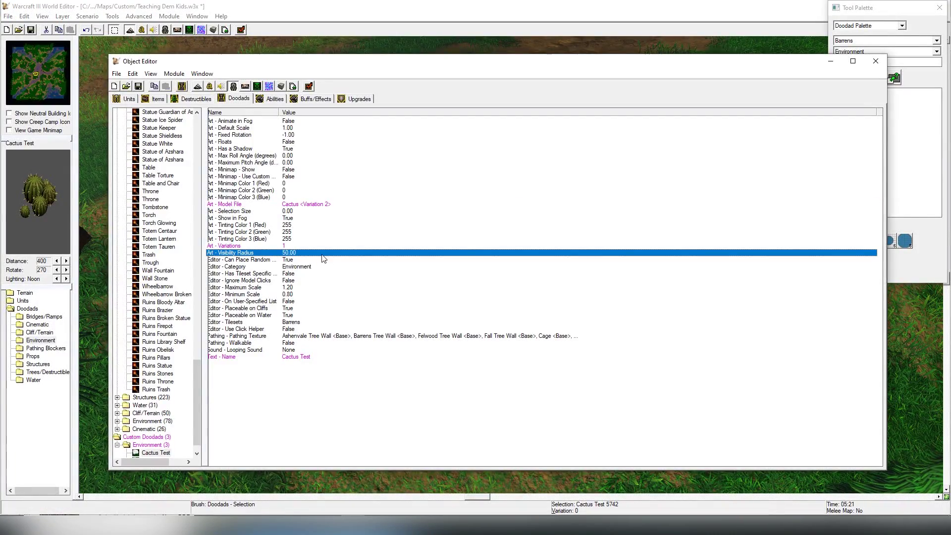
{"action": "left_click", "coordinate": [313, 281]}
{"action": "double_click", "coordinate": [319, 289]}
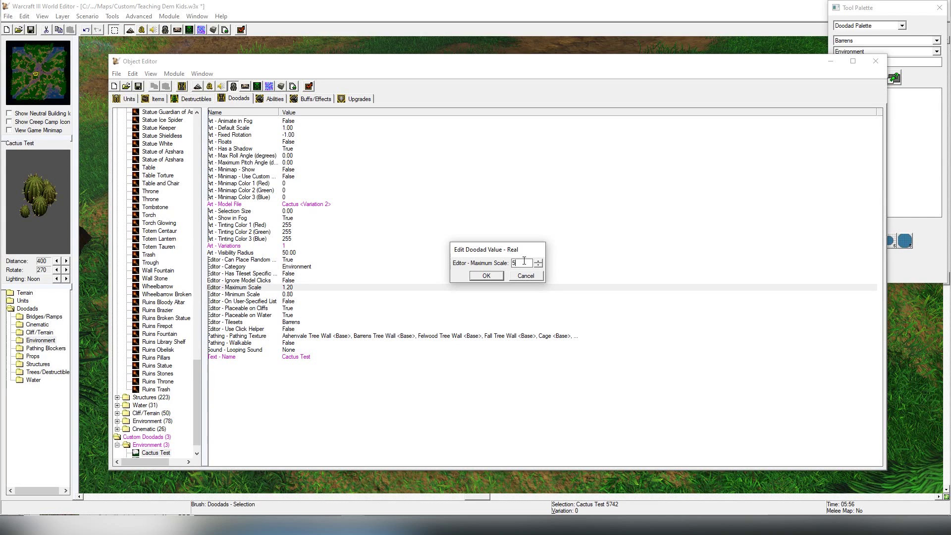
{"action": "key", "text": "Return"}
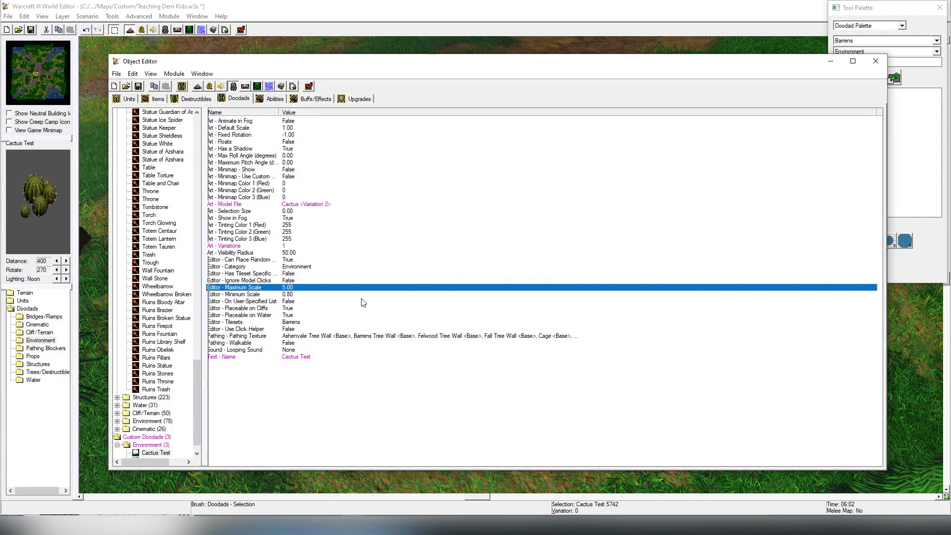
{"action": "key", "text": "Down"}
{"action": "key", "text": "Return"}
{"action": "type", "text": "0."}
{"action": "key", "text": "Return"}
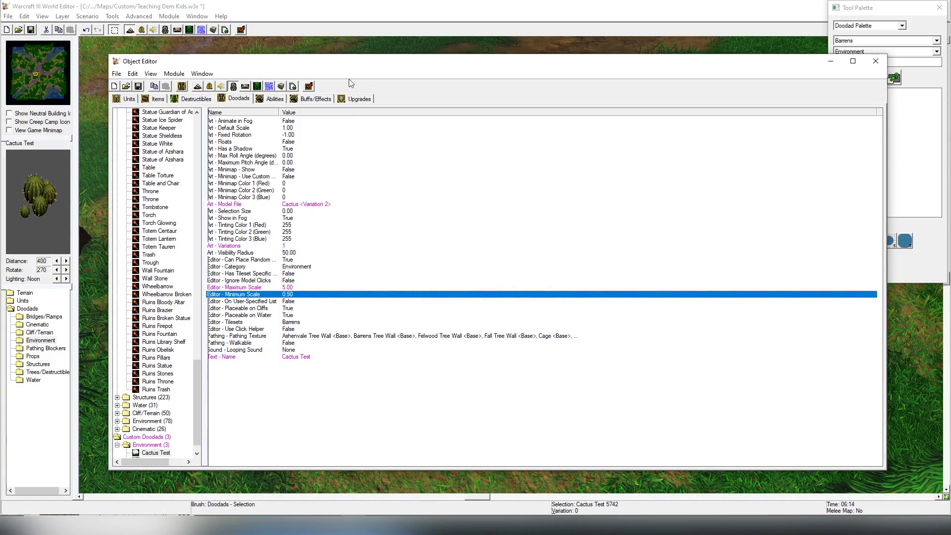
Place several Cactus Test doodads of random sizes across the clearing and the surrounding grass
{"action": "key", "text": "F3"}
{"action": "scroll", "coordinate": [354, 227], "scroll_direction": "down", "scroll_amount": 3}
{"action": "right_click_drag", "start_coordinate": [349, 232], "coordinate": [313, 335]}
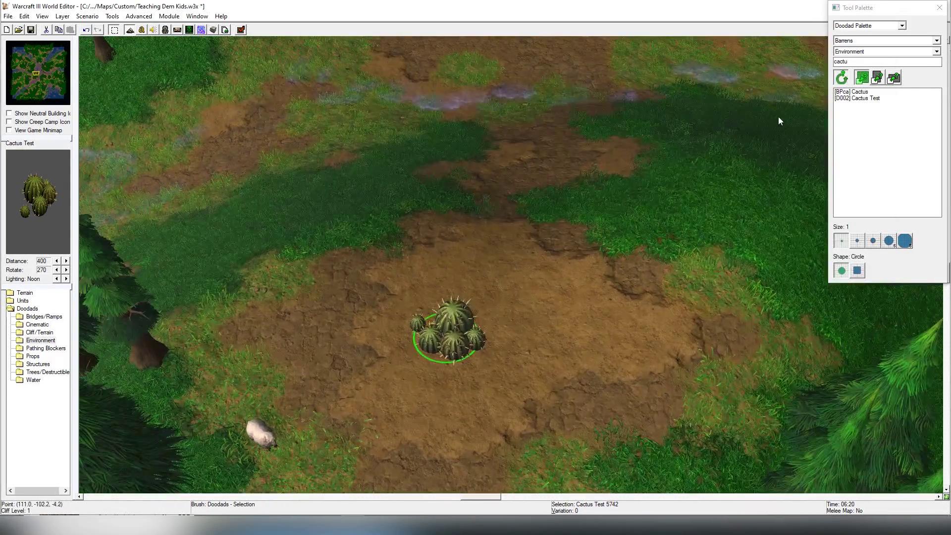
{"action": "left_click", "coordinate": [857, 98]}
{"action": "mouse_move", "coordinate": [765, 167]}
{"action": "left_mouse_down"}
{"action": "mouse_move", "coordinate": [687, 206]}
{"action": "mouse_move", "coordinate": [447, 195]}
{"action": "mouse_move", "coordinate": [594, 298]}
{"action": "mouse_move", "coordinate": [261, 266]}
{"action": "mouse_move", "coordinate": [218, 349]}
{"action": "mouse_move", "coordinate": [467, 411]}
{"action": "left_mouse_up"}
{"action": "right_click_drag", "start_coordinate": [540, 413], "coordinate": [527, 260]}
{"action": "scroll", "coordinate": [721, 316], "scroll_direction": "down", "scroll_amount": 3}
{"action": "scroll", "coordinate": [615, 178], "scroll_direction": "up", "scroll_amount": 2}
{"action": "right_click_drag", "start_coordinate": [614, 178], "coordinate": [646, 260]}
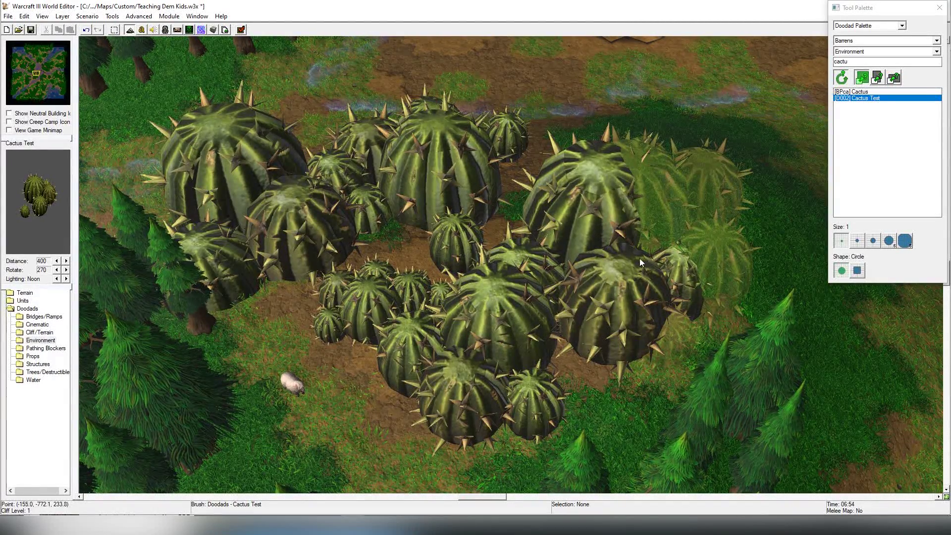
Undo all the randomly sized cactus placements, keeping only the original cactus in the clearing
{"action": "key", "text": "ctrl+z"}
{"action": "key", "text": "ctrl+z"}
{"action": "key", "text": "ctrl+z"}
{"action": "key", "text": "ctrl+z"}
{"action": "key", "text": "ctrl+z"}
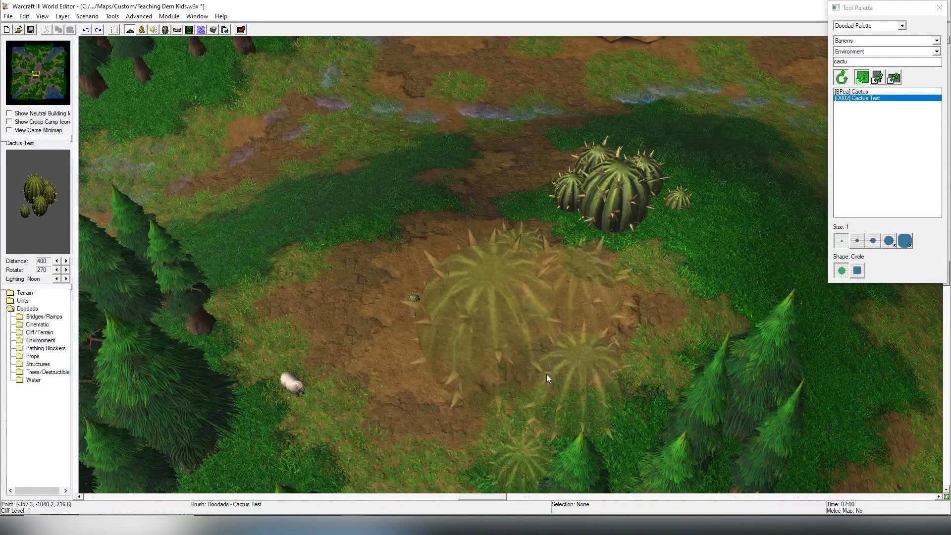
{"action": "key", "text": "ctrl+z"}
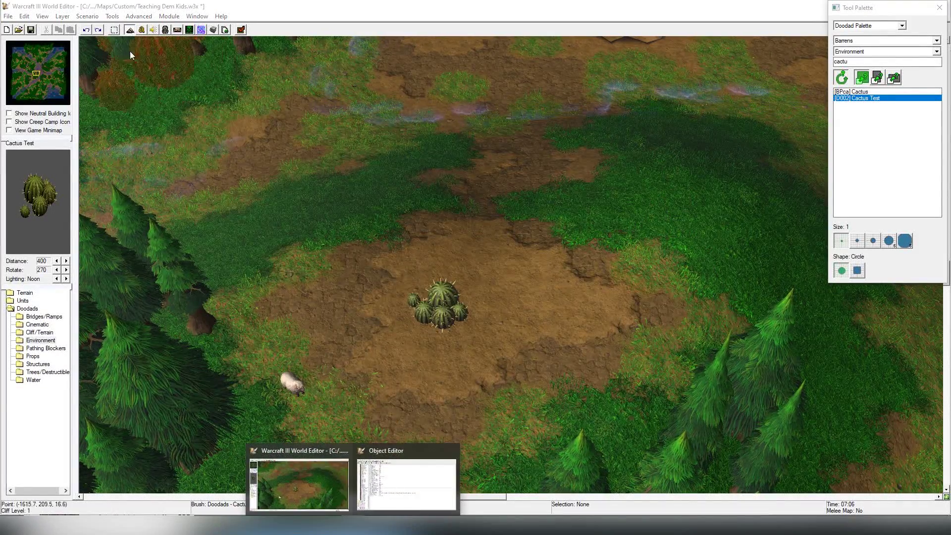
Undo the latest doodad changes and delete the cactus and orc banner from the dirt clearing
{"action": "key", "text": "ctrl+z"}
{"action": "key", "text": "ctrl+z"}
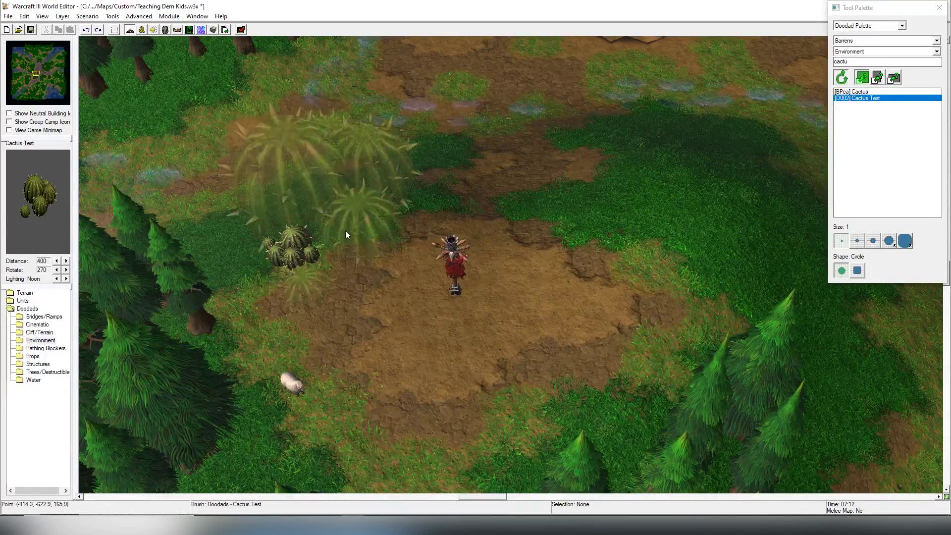
{"action": "key", "text": "space"}
{"action": "left_click_drag", "start_coordinate": [233, 208], "coordinate": [546, 343]}
{"action": "key", "text": "Delete"}
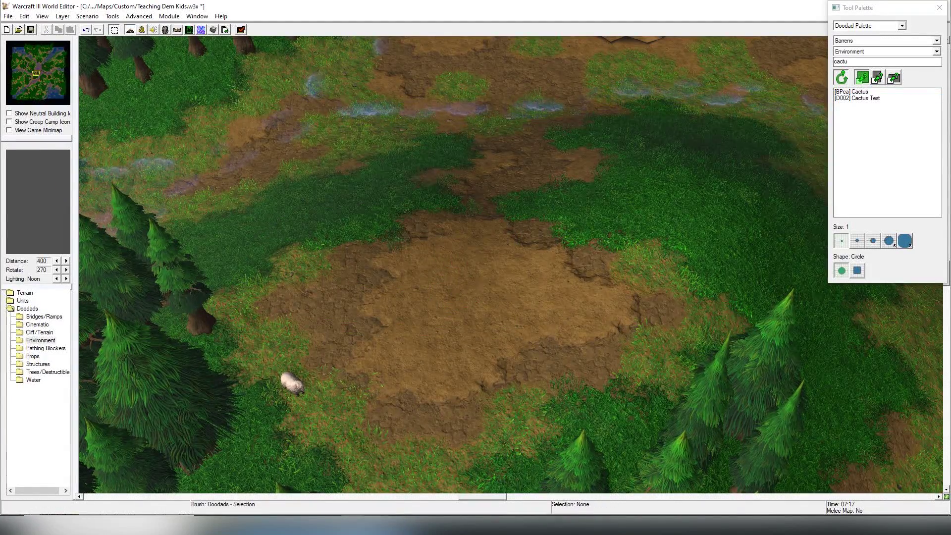
Set the Cactus Test doodad's editor maximum scale and minimum scale both to 1
{"action": "mouse_move", "coordinate": [357, 526]}
{"action": "left_click", "coordinate": [410, 488]}
{"action": "double_click", "coordinate": [322, 288]}
{"action": "double_click", "coordinate": [310, 293]}
{"action": "type", "text": "1"}
{"action": "key", "text": "Return"}
{"action": "left_click", "coordinate": [462, 5]}
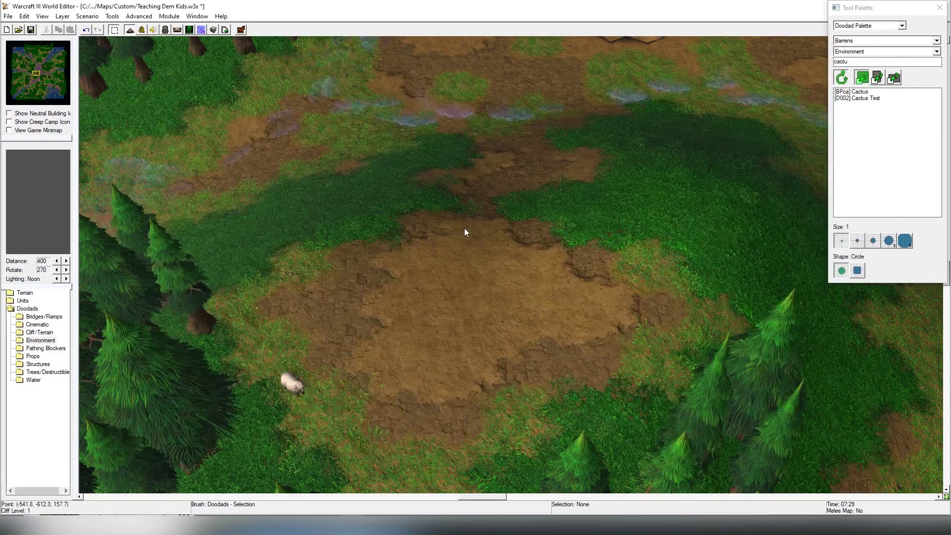
Place about a dozen Cactus Test doodads across the empty dirt clearing
{"action": "left_click", "coordinate": [857, 98]}
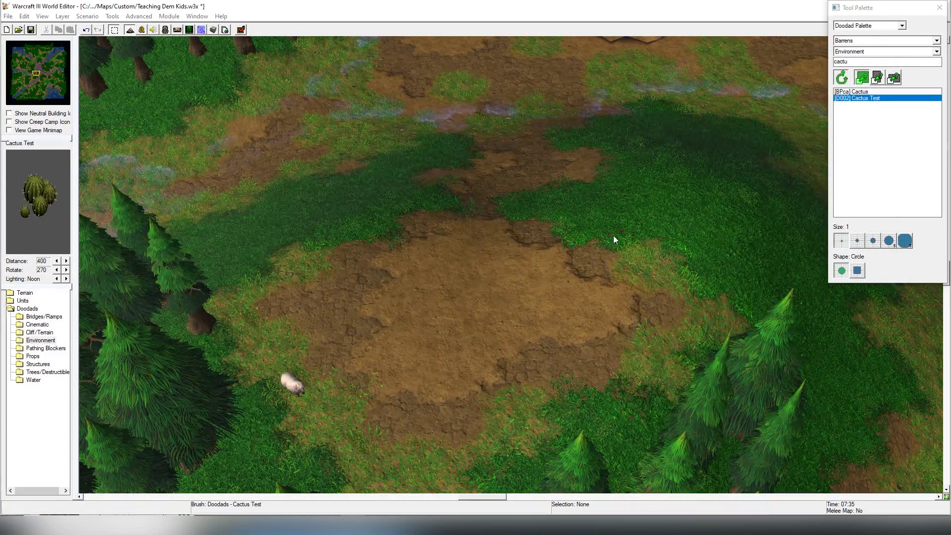
{"action": "mouse_move", "coordinate": [526, 282]}
{"action": "left_mouse_down"}
{"action": "mouse_move", "coordinate": [420, 335]}
{"action": "mouse_move", "coordinate": [601, 247]}
{"action": "mouse_move", "coordinate": [419, 367]}
{"action": "mouse_move", "coordinate": [434, 202]}
{"action": "left_mouse_up"}
{"action": "left_click", "coordinate": [436, 206]}
{"action": "key", "text": "Escape"}
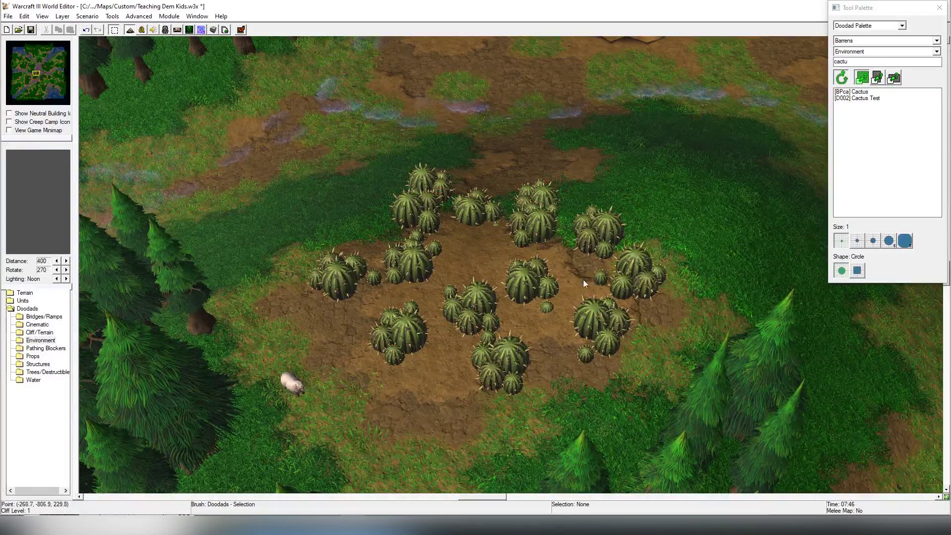
Delete all but one of the placed cacti and move the remaining one to the middle of the clearing
{"action": "scroll", "coordinate": [584, 280], "scroll_direction": "up", "scroll_amount": 2}
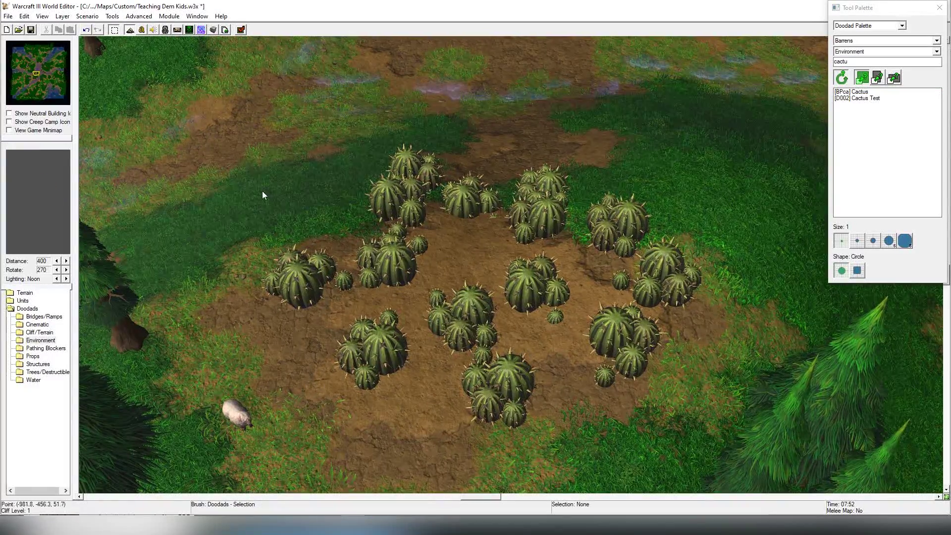
{"action": "left_click_drag", "start_coordinate": [262, 192], "coordinate": [581, 420]}
{"action": "key", "text": "Delete"}
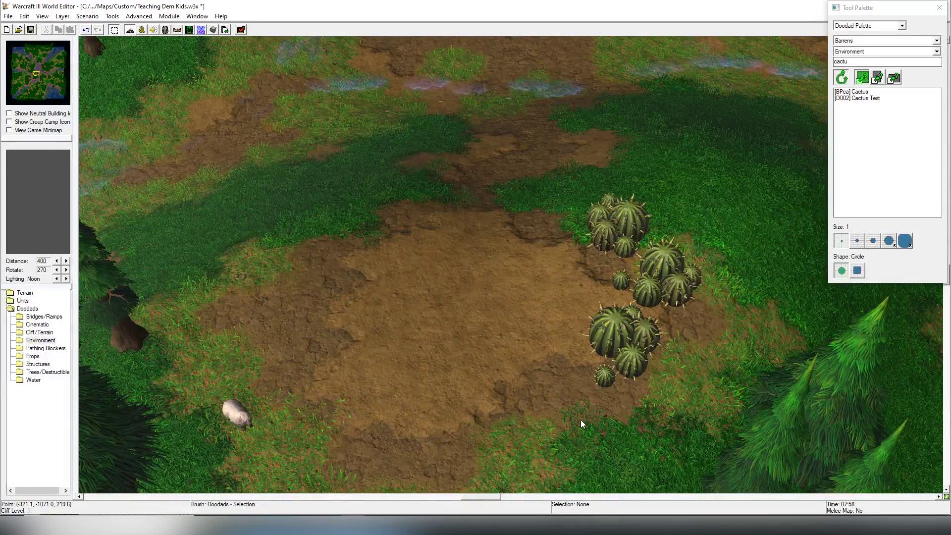
{"action": "left_click_drag", "start_coordinate": [577, 204], "coordinate": [696, 295]}
{"action": "key", "text": "Delete"}
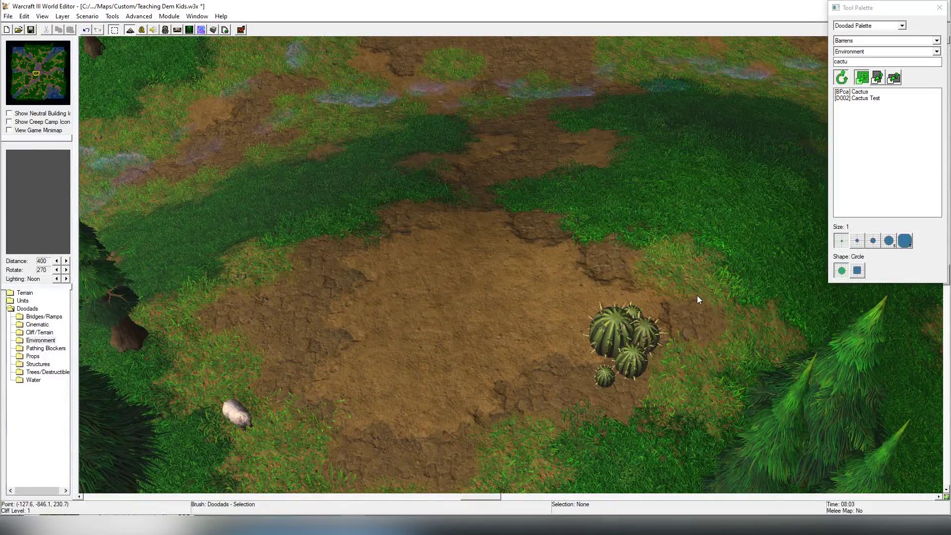
{"action": "left_click_drag", "start_coordinate": [613, 353], "coordinate": [452, 302]}
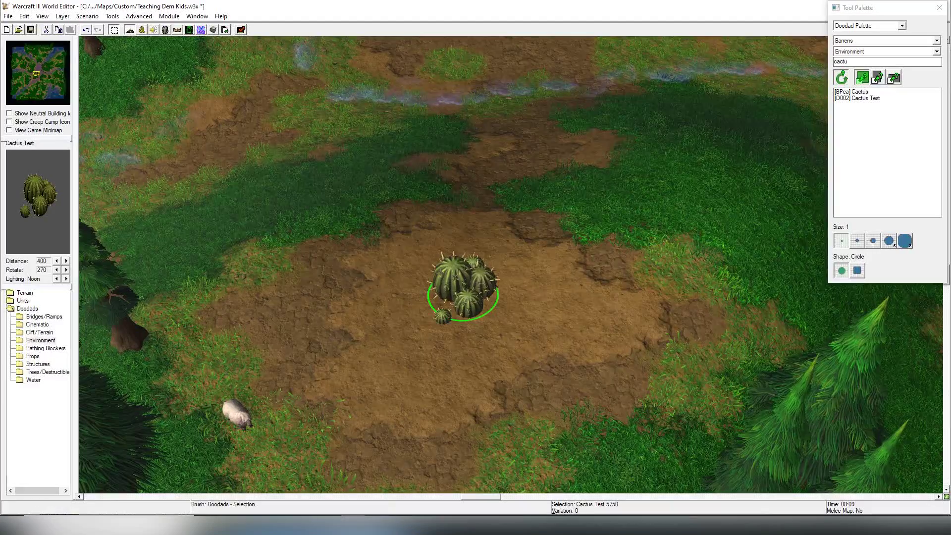
Open the Cactus Test doodad's editor maximum scale for editing, return to the map and enlarge the placed cactus until it fills the clearing
{"action": "key", "text": "F6"}
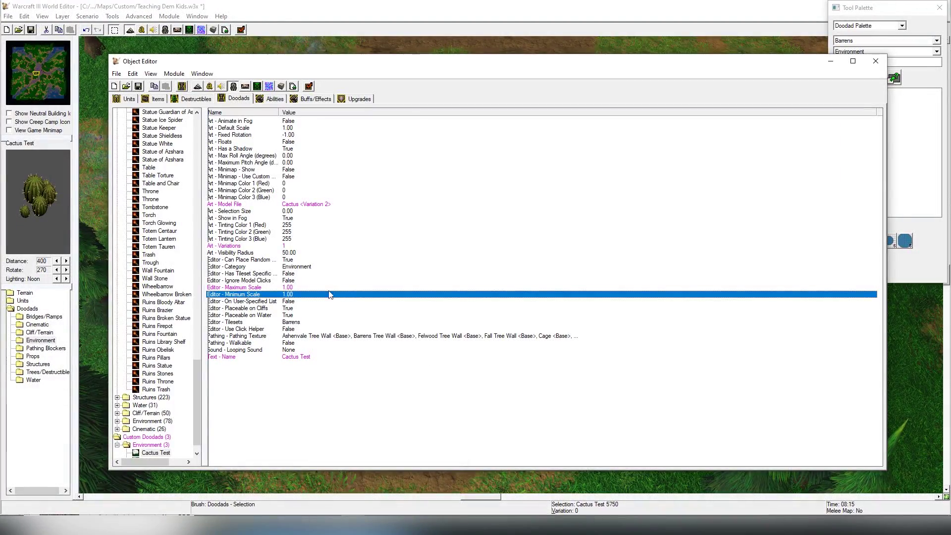
{"action": "double_click", "coordinate": [325, 288]}
{"action": "key", "text": "Escape"}
{"action": "left_click", "coordinate": [485, 4]}
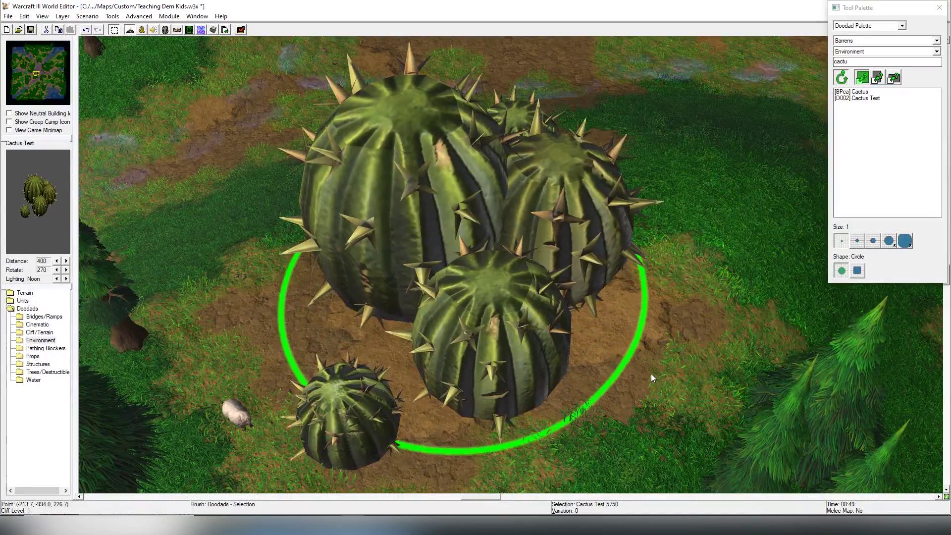
Examine the enlarged cactus in the clearing from several angles, comparing its size with the nearby animal and trees
{"action": "right_click_drag", "start_coordinate": [669, 357], "coordinate": [646, 238]}
{"action": "left_click", "coordinate": [303, 253]}
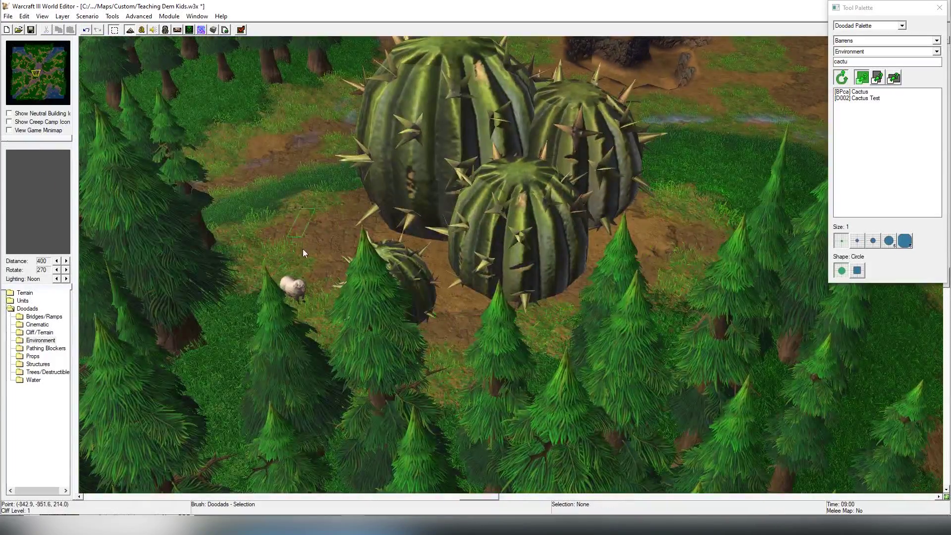
{"action": "right_click_drag", "start_coordinate": [303, 249], "coordinate": [334, 262], "text": "ctrl"}
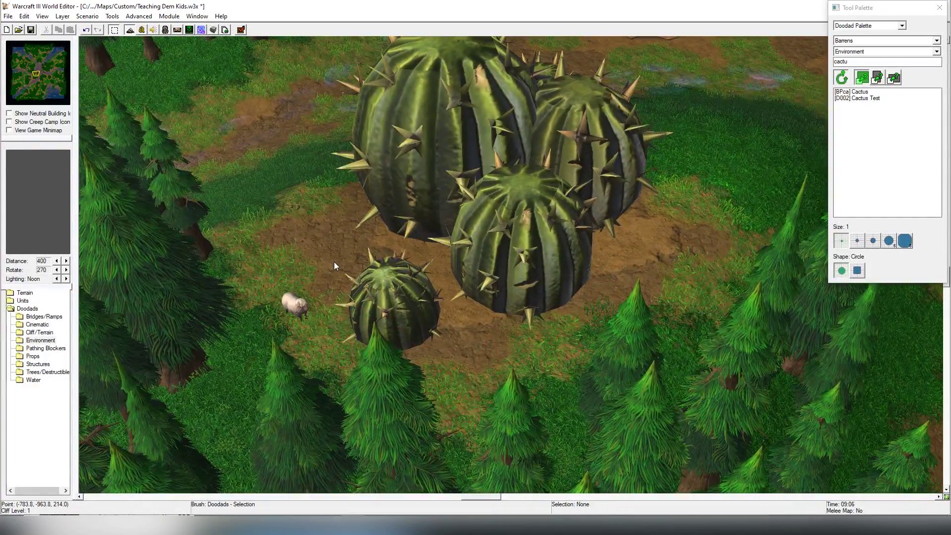
{"action": "right_click_drag", "start_coordinate": [403, 180], "coordinate": [402, 233]}
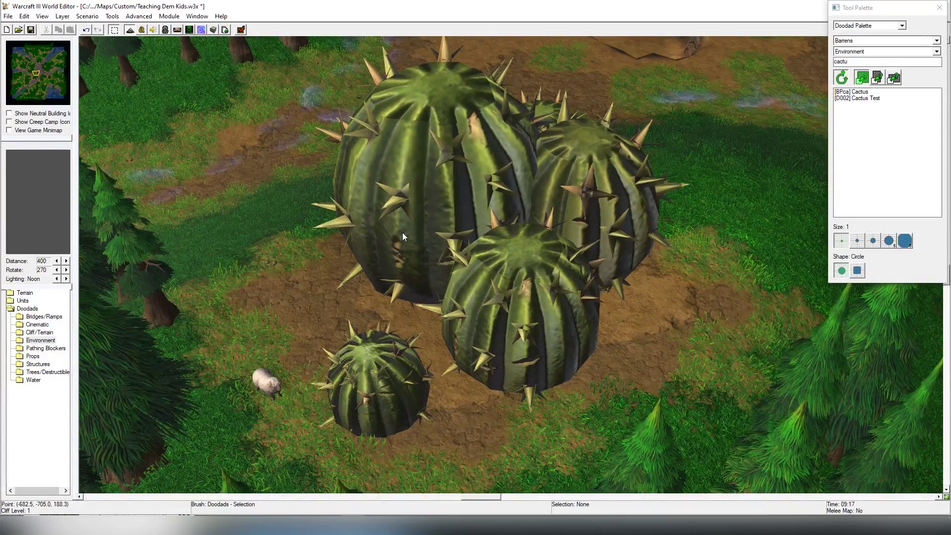
{"action": "scroll", "coordinate": [402, 233], "scroll_direction": "down", "scroll_amount": 2}
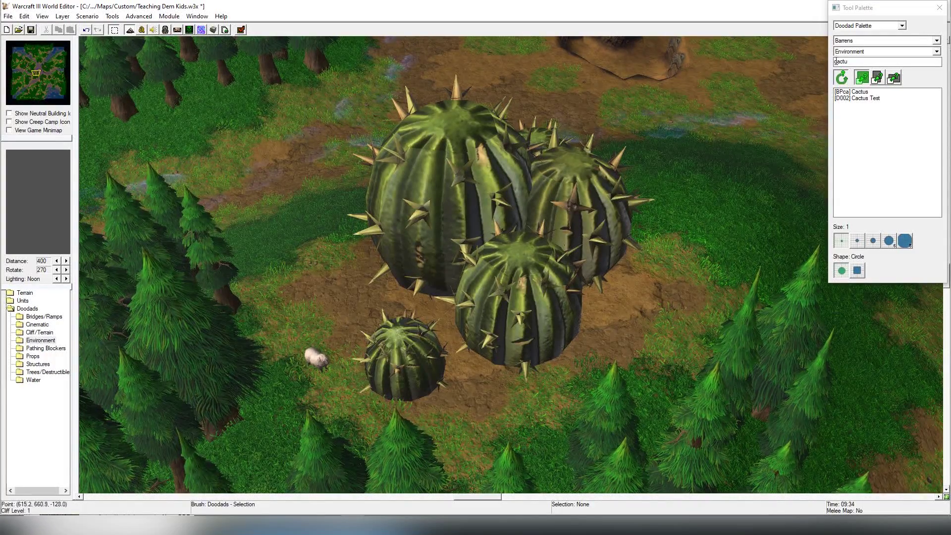
{"action": "left_click", "coordinate": [855, 52]}
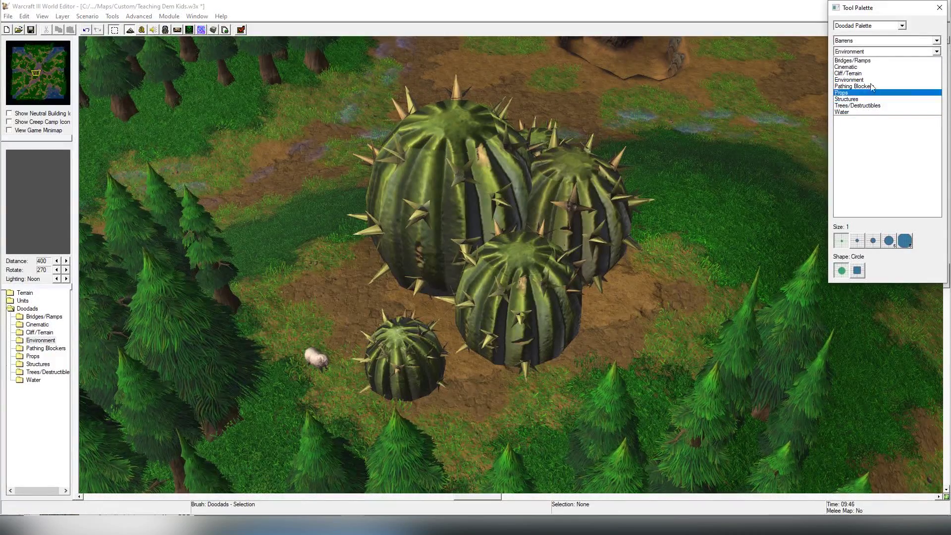
{"action": "left_click", "coordinate": [874, 53]}
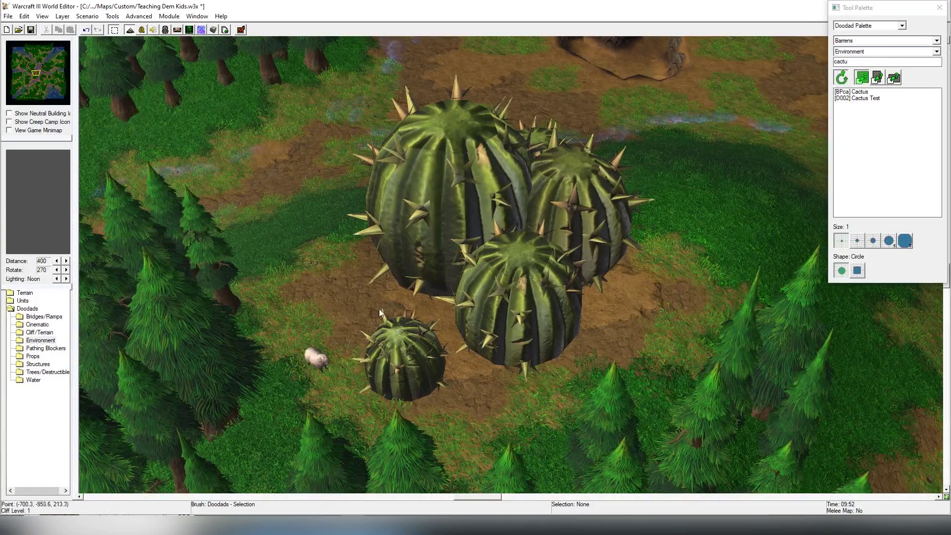
{"action": "scroll", "coordinate": [301, 278], "scroll_direction": "up", "scroll_amount": 1}
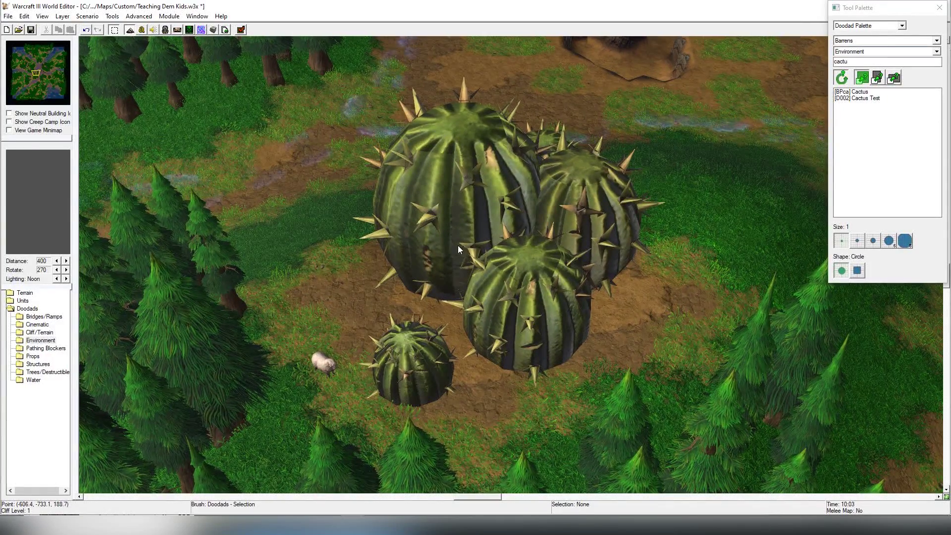
{"action": "left_click", "coordinate": [405, 270]}
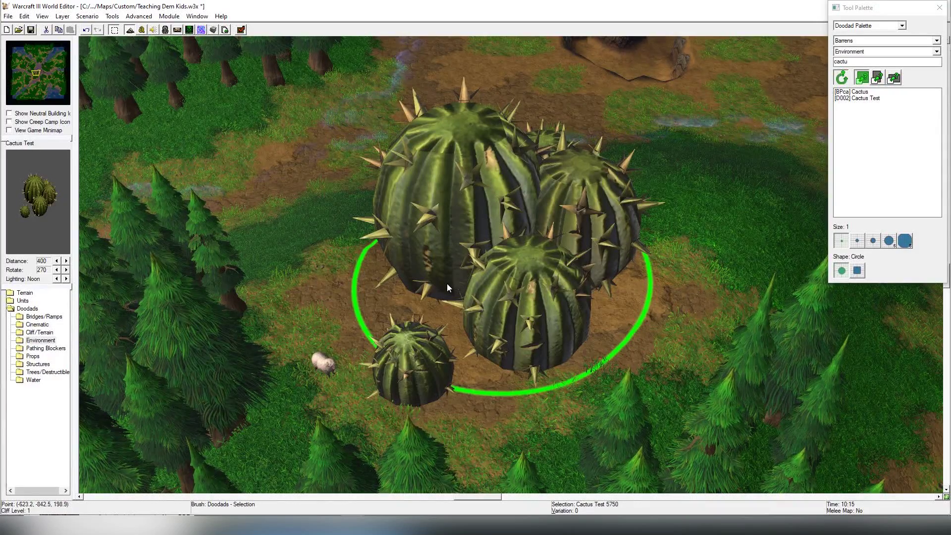
{"action": "scroll", "coordinate": [381, 284], "scroll_direction": "up", "scroll_amount": 2}
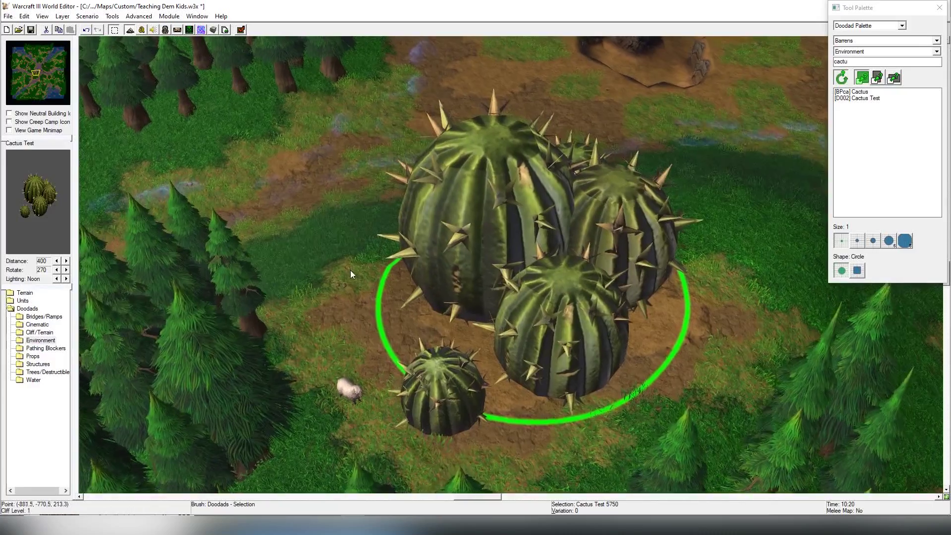
{"action": "left_click", "coordinate": [347, 306]}
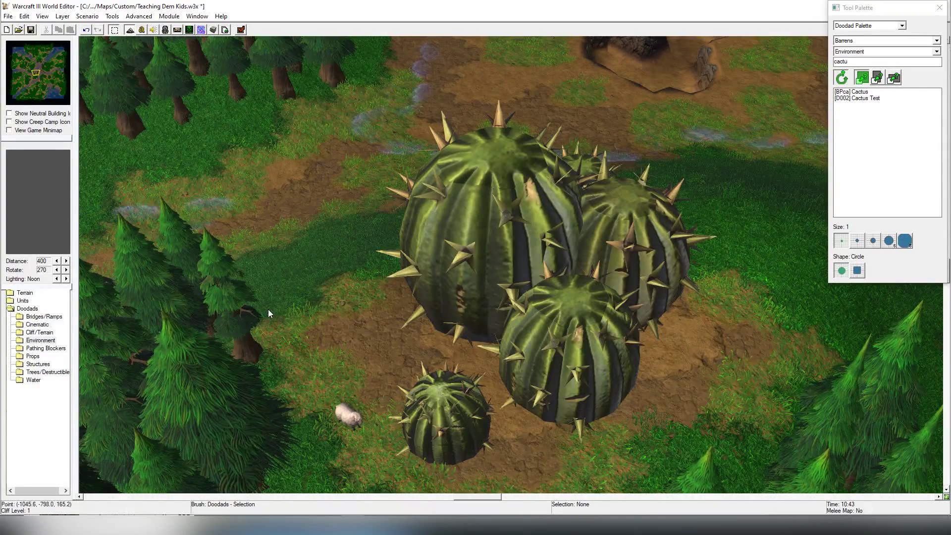
Select a tree beside the clearing and try shifting its position
{"action": "left_click", "coordinate": [253, 329]}
{"action": "left_click_drag", "start_coordinate": [245, 335], "coordinate": [254, 367]}
{"action": "right_click_drag", "start_coordinate": [365, 364], "coordinate": [430, 213]}
{"action": "left_click_drag", "start_coordinate": [514, 252], "coordinate": [283, 369]}
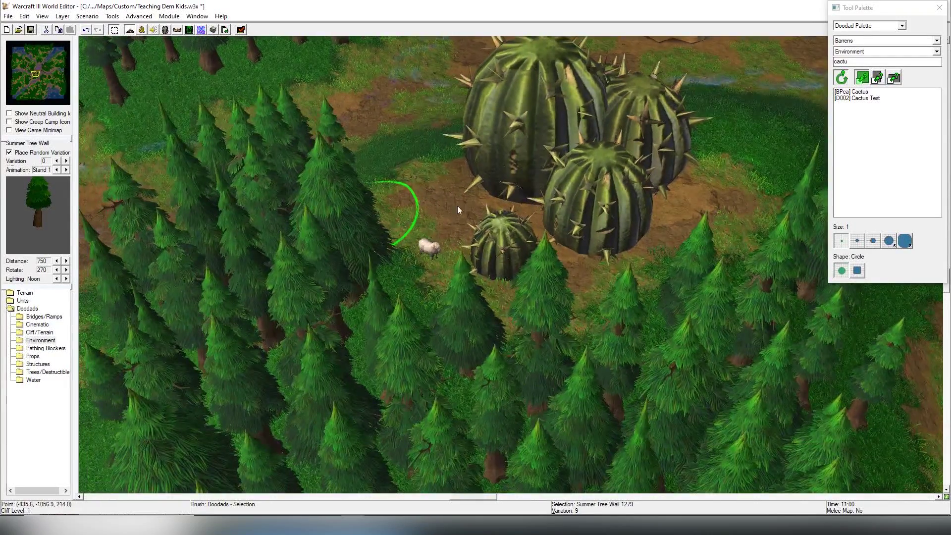
Move the giant cactus around and leave it deselected in the middle of the clearing
{"action": "left_click_drag", "start_coordinate": [390, 450], "coordinate": [544, 233]}
{"action": "right_click_drag", "start_coordinate": [544, 237], "coordinate": [463, 327]}
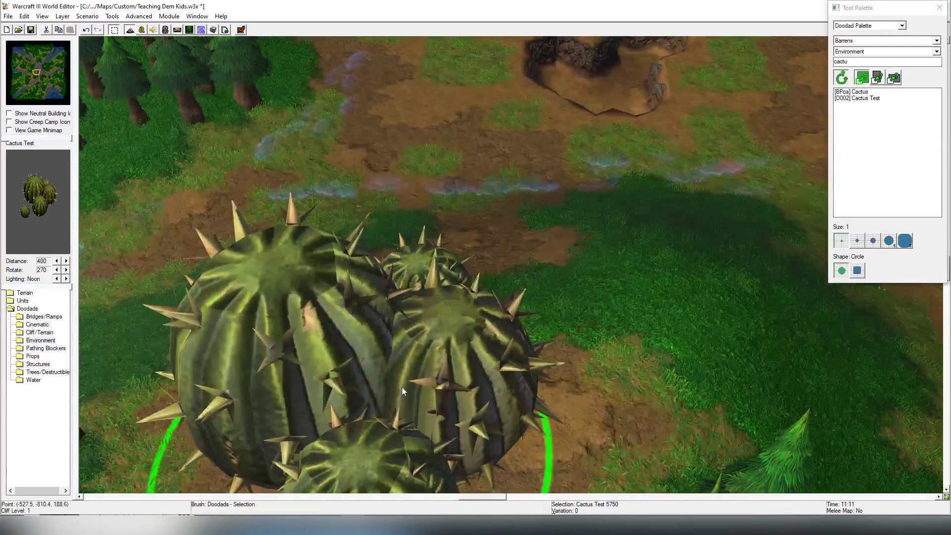
{"action": "left_click_drag", "start_coordinate": [337, 455], "coordinate": [431, 359]}
{"action": "right_click_drag", "start_coordinate": [431, 358], "coordinate": [467, 313]}
{"action": "left_click_drag", "start_coordinate": [509, 289], "coordinate": [481, 343]}
{"action": "right_click_drag", "start_coordinate": [484, 346], "coordinate": [507, 275]}
{"action": "left_click", "coordinate": [308, 264]}
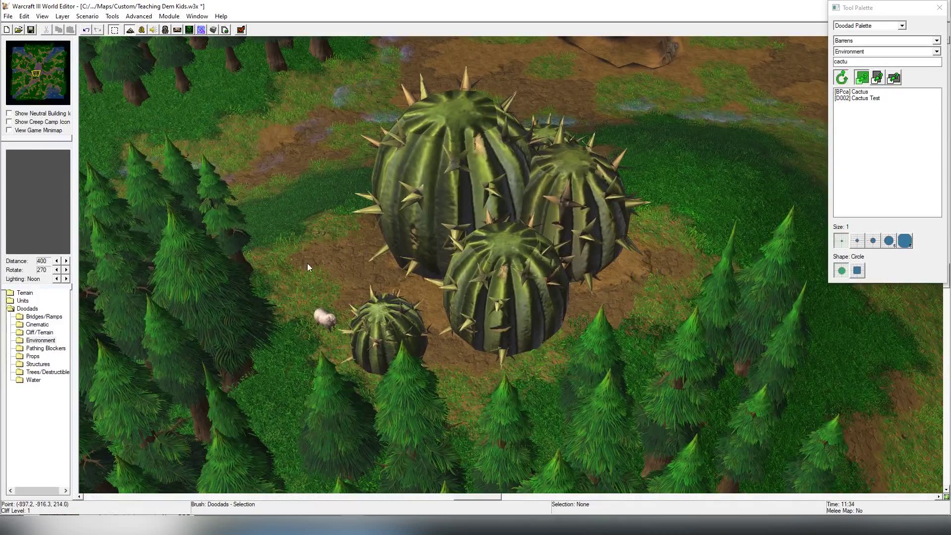
Lower the giant cactus until it is partly sunk into the ground, and deselect it
{"action": "left_click", "coordinate": [450, 264]}
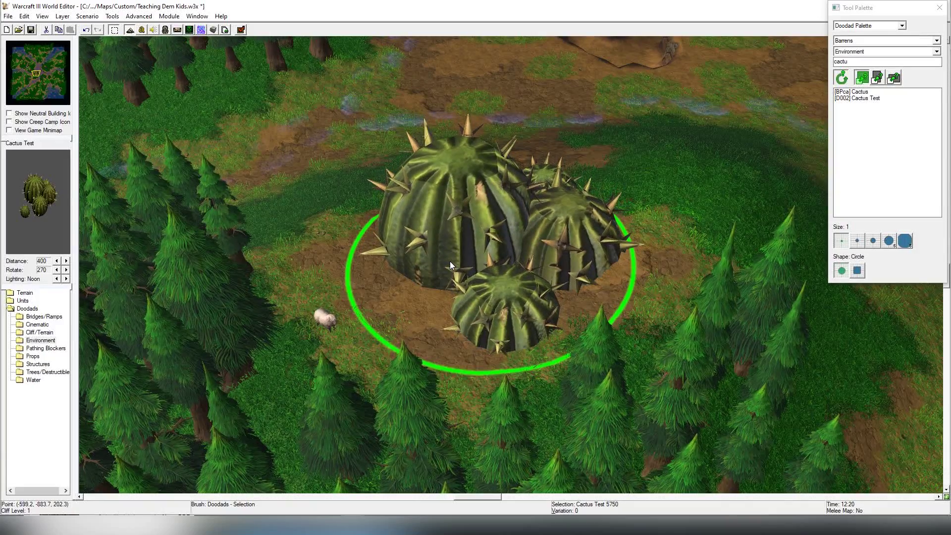
{"action": "left_click", "coordinate": [363, 219]}
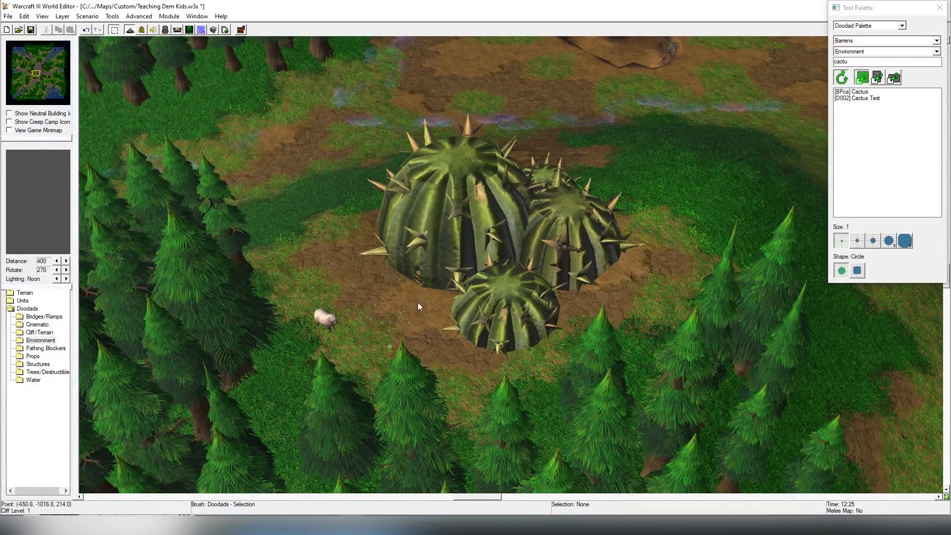
{"action": "right_click_drag", "start_coordinate": [548, 224], "coordinate": [581, 271], "text": "ctrl"}
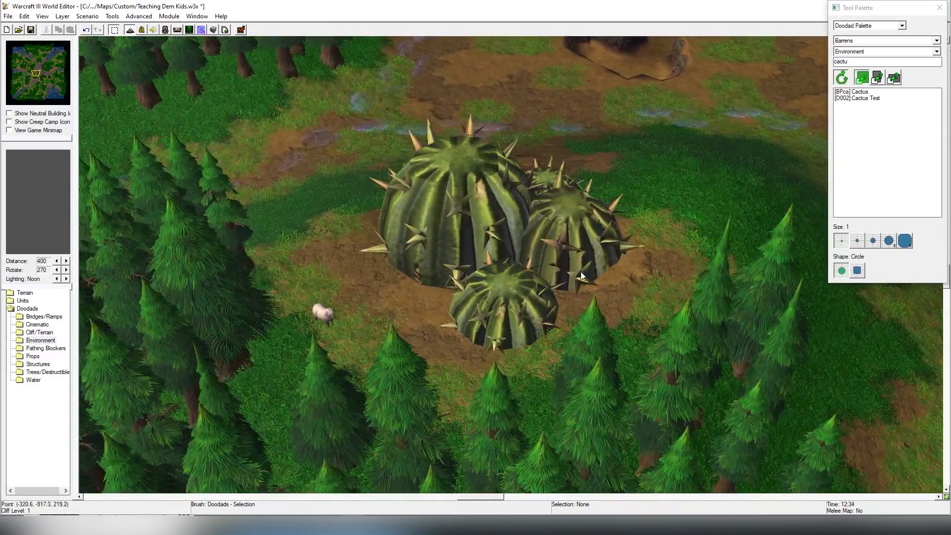
Raise the giant cactus step by step until it floats above the clearing
{"action": "left_click", "coordinate": [548, 249]}
{"action": "scroll", "coordinate": [548, 249], "scroll_direction": "down", "scroll_amount": 2}
{"action": "key", "text": "ctrl+Page_Up"}
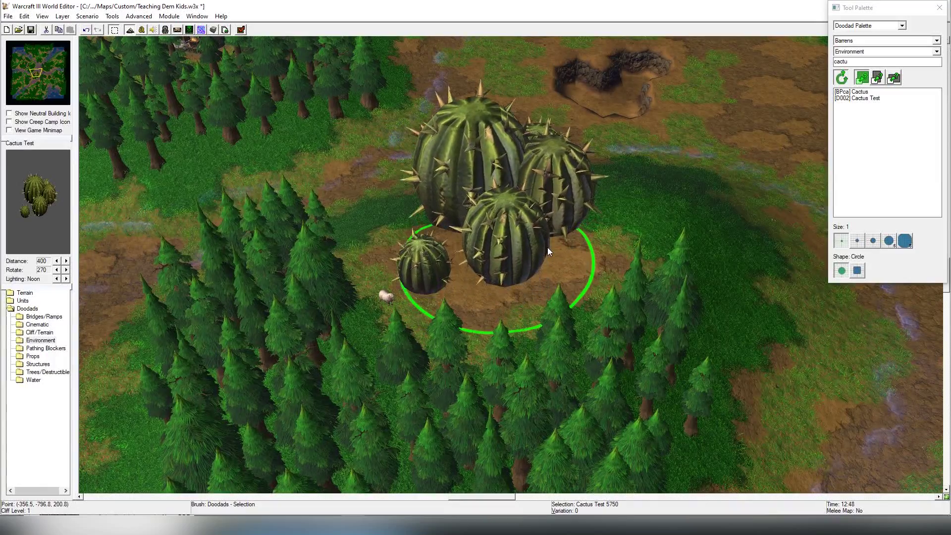
{"action": "key", "text": "ctrl+Page_Up"}
{"action": "key", "text": "ctrl+Page_Up"}
{"action": "key", "text": "ctrl+Page_Up"}
{"action": "key", "text": "ctrl+Page_Up"}
{"action": "scroll", "coordinate": [532, 341], "scroll_direction": "up", "scroll_amount": 1}
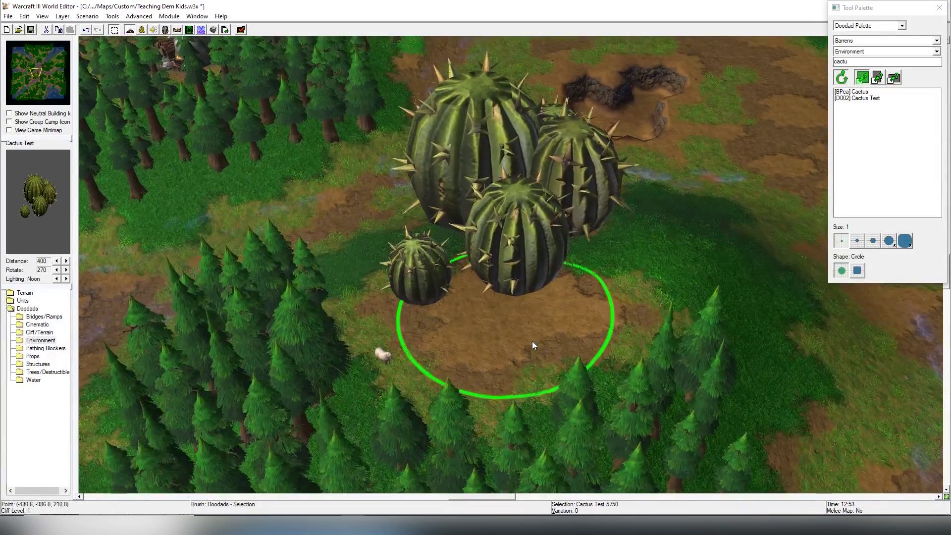
Move the giant cactus from the clearing onto the rocky crater beyond the grass
{"action": "right_click_drag", "start_coordinate": [532, 341], "coordinate": [285, 163], "text": "ctrl"}
{"action": "right_click_drag", "start_coordinate": [622, 289], "coordinate": [602, 292], "text": "ctrl"}
{"action": "right_click_drag", "start_coordinate": [621, 222], "coordinate": [515, 317]}
{"action": "left_click_drag", "start_coordinate": [268, 365], "coordinate": [623, 168]}
{"action": "right_click_drag", "start_coordinate": [751, 224], "coordinate": [788, 197]}
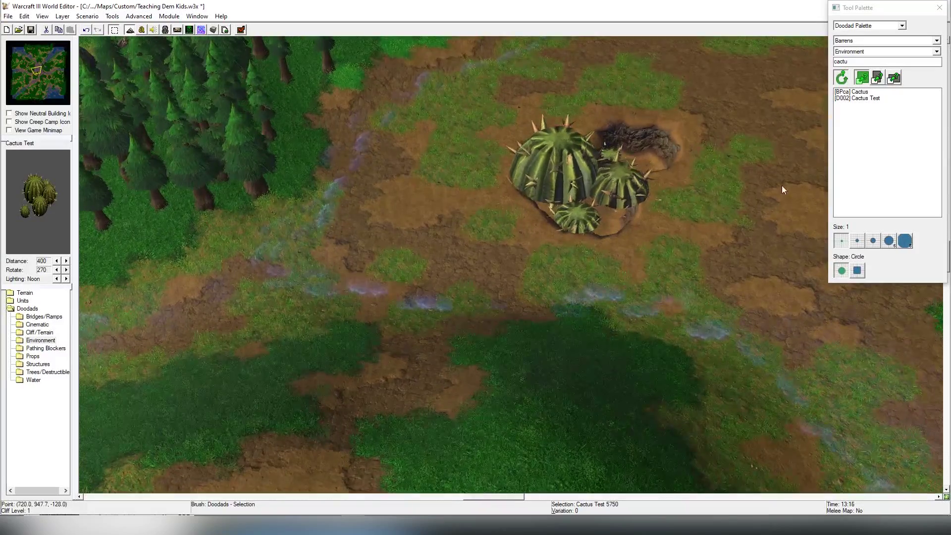
Raise the giant cactus out of the crater until its full model stands above the terrain
{"action": "key", "text": "ctrl+Page_Up"}
{"action": "key", "text": "ctrl+Page_Up"}
{"action": "key", "text": "ctrl+Page_Up"}
{"action": "key", "text": "ctrl+Page_Up"}
{"action": "key", "text": "ctrl+Page_Up"}
{"action": "key", "text": "ctrl+Page_Up"}
{"action": "key", "text": "ctrl+Page_Up"}
{"action": "key", "text": "ctrl+Page_Up"}
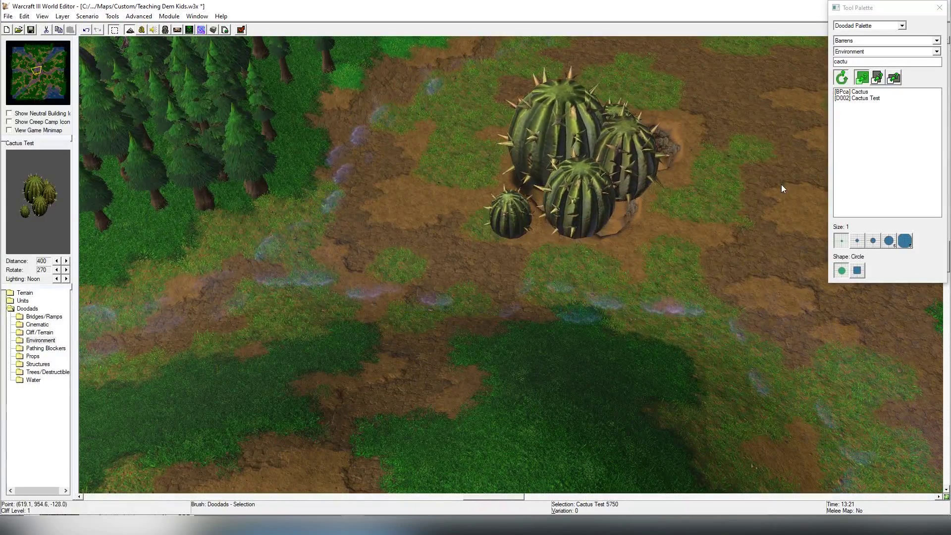
{"action": "key", "text": "ctrl+Page_Up"}
{"action": "key", "text": "ctrl+Page_Up"}
{"action": "key", "text": "ctrl+Page_Up"}
{"action": "right_click_drag", "start_coordinate": [477, 276], "coordinate": [513, 305], "text": "ctrl"}
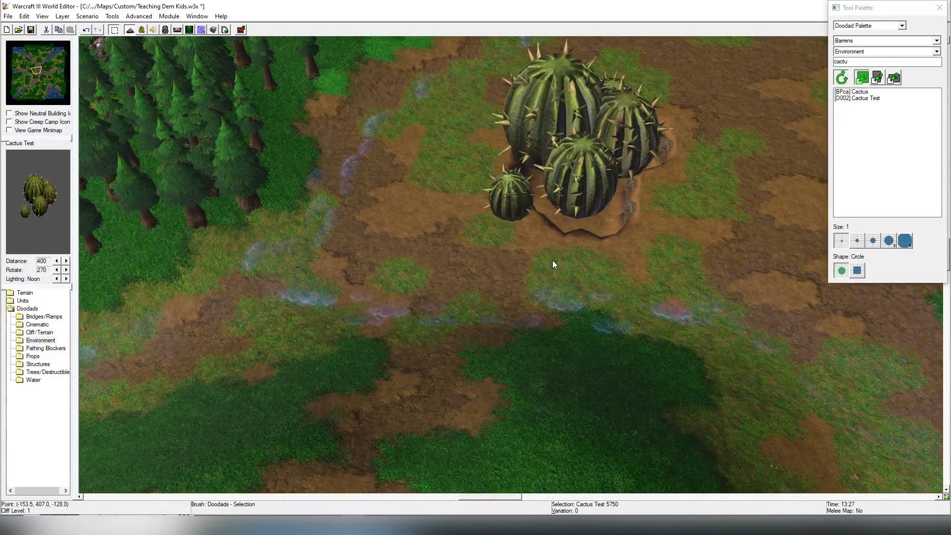
{"action": "right_click_drag", "start_coordinate": [553, 260], "coordinate": [550, 316], "text": "ctrl"}
Switch the doodad tileset to Black Citadel and clear the doodad search text
{"action": "left_click", "coordinate": [867, 41]}
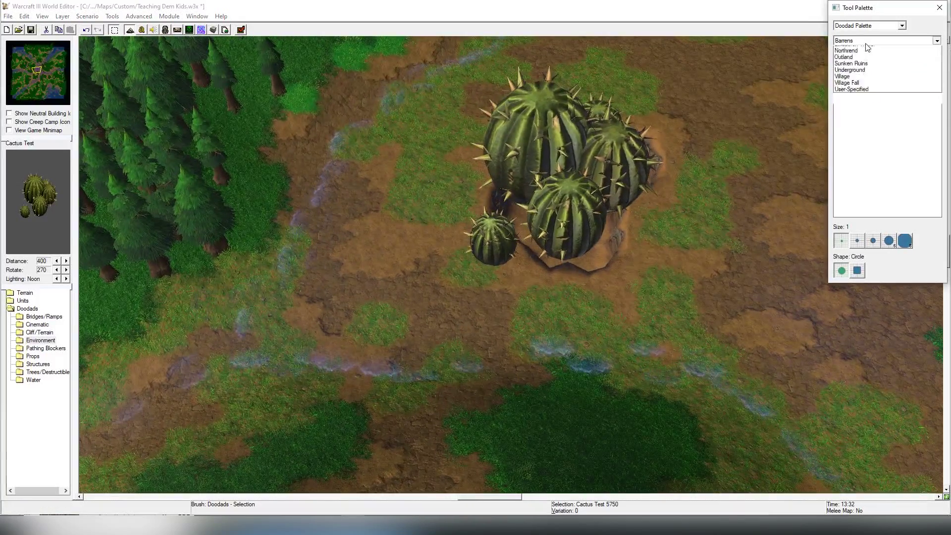
{"action": "left_click", "coordinate": [876, 58]}
{"action": "left_click", "coordinate": [876, 54]}
{"action": "left_click", "coordinate": [867, 42]}
{"action": "left_click", "coordinate": [866, 41]}
{"action": "left_click", "coordinate": [867, 61]}
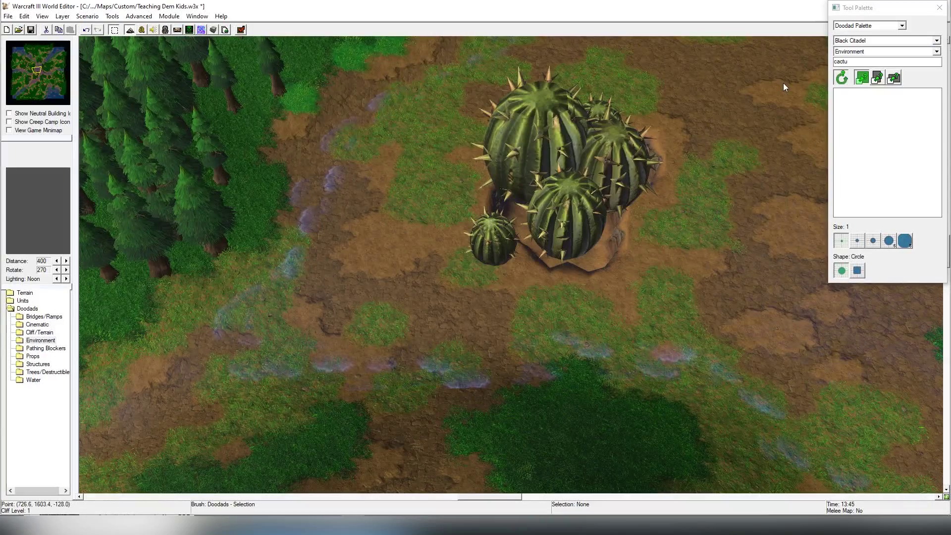
{"action": "left_click", "coordinate": [851, 62]}
{"action": "key", "text": "BackSpace"}
{"action": "key", "text": "BackSpace"}
{"action": "key", "text": "BackSpace"}
{"action": "key", "text": "BackSpace"}
{"action": "key", "text": "BackSpace"}
Choose the Outland Plants doodad and place one beside the giant cactus
{"action": "left_click", "coordinate": [862, 111]}
{"action": "left_click", "coordinate": [879, 117]}
{"action": "left_click", "coordinate": [867, 91]}
{"action": "left_click", "coordinate": [460, 298]}
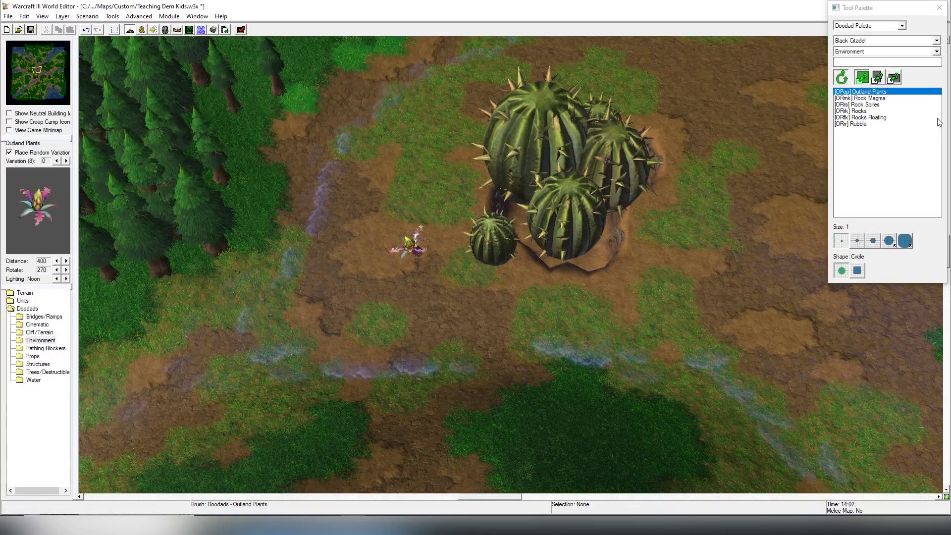
Choose the Rocks Floating doodad and place one beside the giant cactus, leaving placement mode
{"action": "left_click", "coordinate": [902, 118]}
{"action": "left_click", "coordinate": [324, 350]}
{"action": "key", "text": "Escape"}
{"action": "mouse_move", "coordinate": [389, 342]}
{"action": "right_mouse_down", "text": "ctrl"}
{"action": "mouse_move", "coordinate": [386, 267]}
{"action": "mouse_move", "coordinate": [340, 234]}
{"action": "mouse_move", "coordinate": [545, 361]}
{"action": "mouse_move", "coordinate": [558, 378]}
{"action": "mouse_move", "coordinate": [648, 382]}
{"action": "right_mouse_up", "text": "ctrl"}
{"action": "middle_click_drag", "start_coordinate": [648, 385], "coordinate": [498, 341]}
{"action": "left_click", "coordinate": [656, 196]}
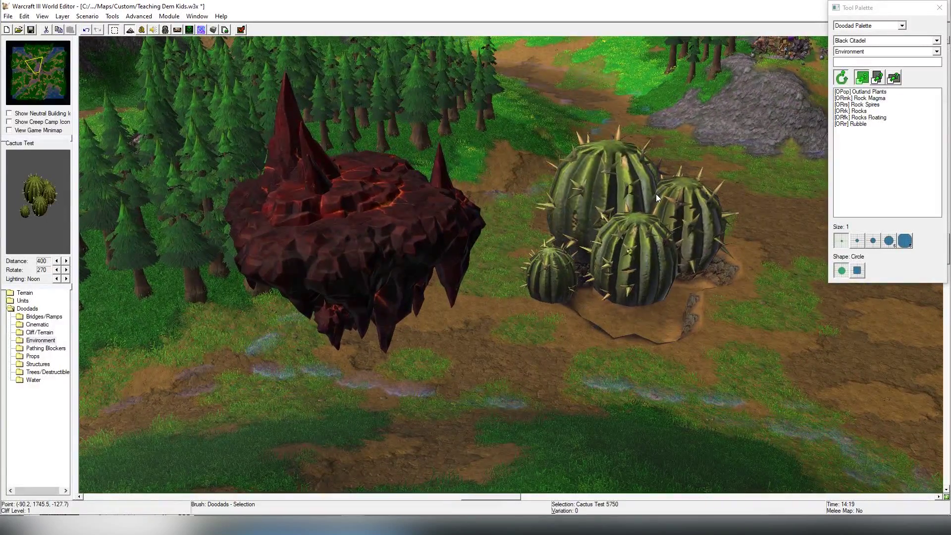
Select the floating rocks and lower them until their hanging underside sinks into the terrain
{"action": "left_click", "coordinate": [388, 266]}
{"action": "right_click_drag", "start_coordinate": [197, 371], "coordinate": [159, 345], "text": "ctrl"}
{"action": "right_click_drag", "start_coordinate": [283, 254], "coordinate": [599, 358], "text": "ctrl"}
{"action": "right_click_drag", "start_coordinate": [614, 310], "coordinate": [604, 215], "text": "ctrl"}
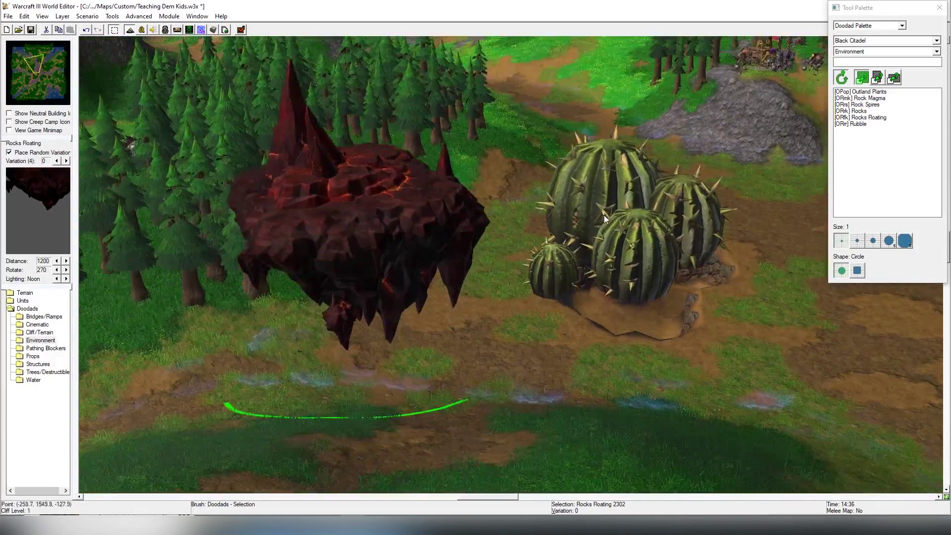
{"action": "middle_click_drag", "start_coordinate": [605, 215], "coordinate": [596, 223]}
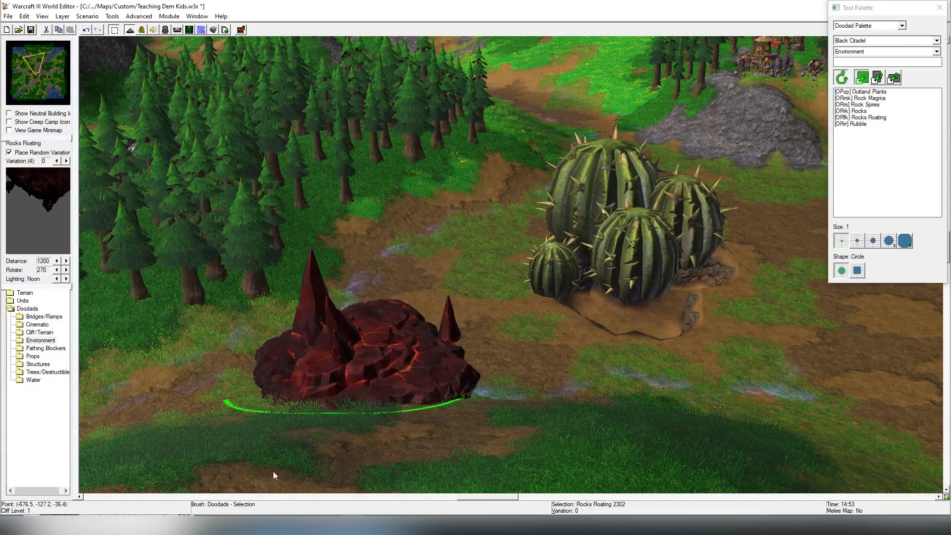
Inspect the floating rocks from other angles and delete them from the map
{"action": "right_click_drag", "start_coordinate": [287, 463], "coordinate": [568, 316]}
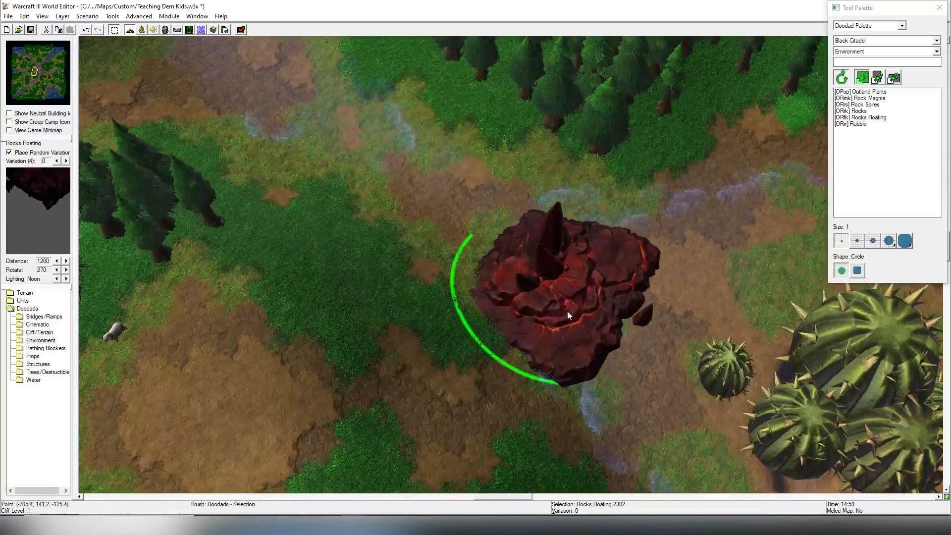
{"action": "middle_click_drag", "start_coordinate": [568, 316], "coordinate": [339, 158]}
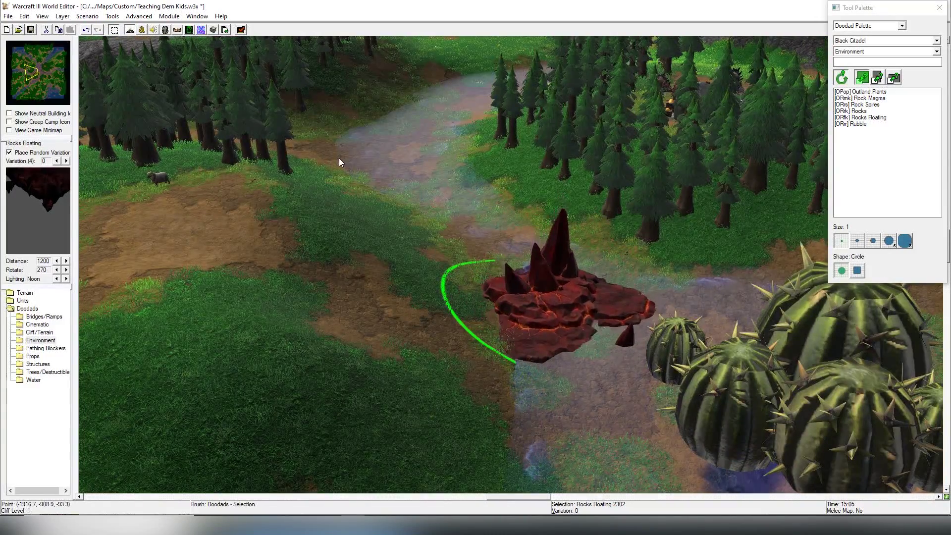
{"action": "right_click_drag", "start_coordinate": [340, 159], "coordinate": [759, 168], "text": "ctrl"}
{"action": "key", "text": "Delete"}
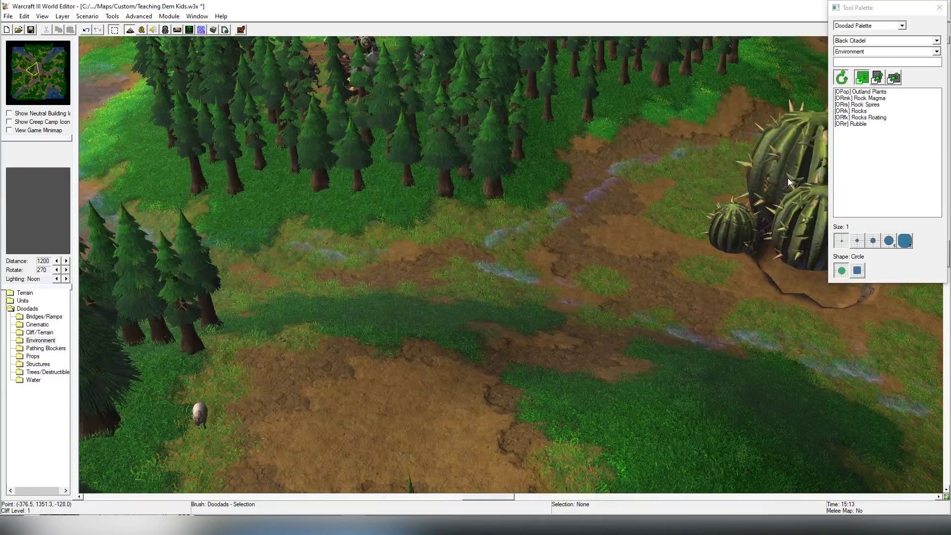
Search the Black Citadel Environment doodads for "zigu"
{"action": "left_click", "coordinate": [872, 61]}
{"action": "type", "text": "zigu"}
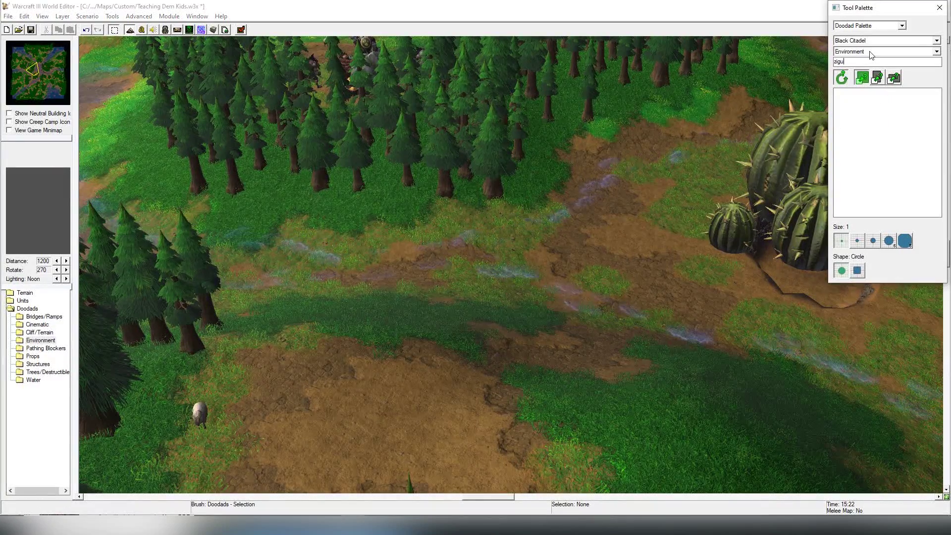
{"action": "left_click", "coordinate": [864, 40]}
{"action": "left_click", "coordinate": [688, 186]}
Select the Ziggurat Testing doodad beside the rocky ridge and sink it until only its horn tips stick out of the ground
{"action": "right_click_drag", "start_coordinate": [688, 186], "coordinate": [605, 249]}
{"action": "left_click", "coordinate": [414, 140]}
{"action": "left_click_drag", "start_coordinate": [414, 140], "coordinate": [580, 334]}
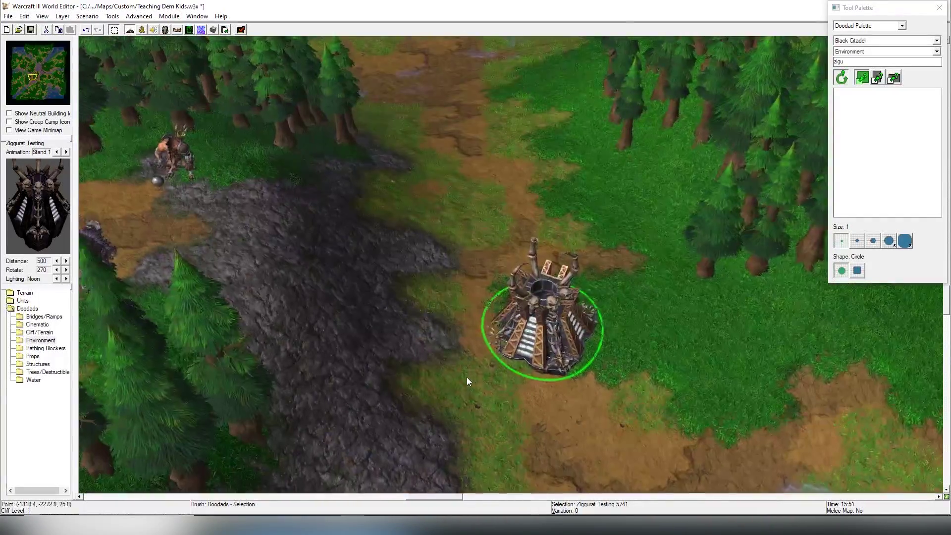
{"action": "scroll", "coordinate": [467, 376], "scroll_direction": "up", "scroll_amount": 2}
{"action": "scroll", "coordinate": [624, 366], "scroll_direction": "up", "scroll_amount": 3}
{"action": "right_click_drag", "start_coordinate": [646, 394], "coordinate": [566, 310]}
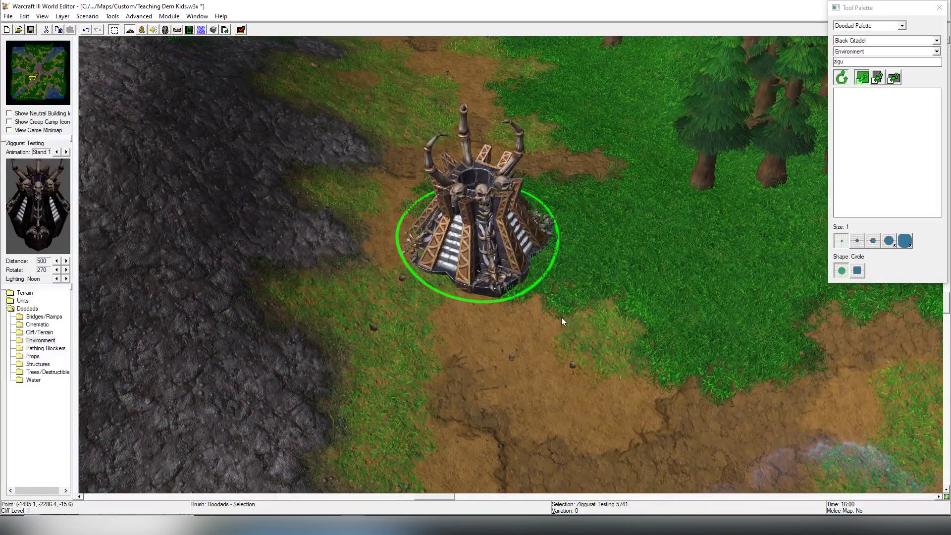
{"action": "scroll", "coordinate": [552, 307], "scroll_direction": "down", "scroll_amount": 2}
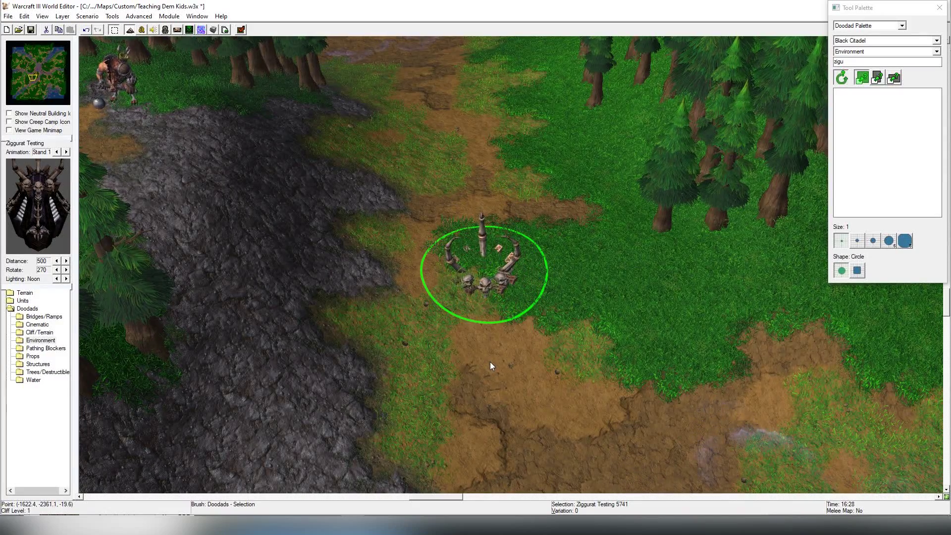
{"action": "scroll", "coordinate": [490, 365], "scroll_direction": "up", "scroll_amount": 3}
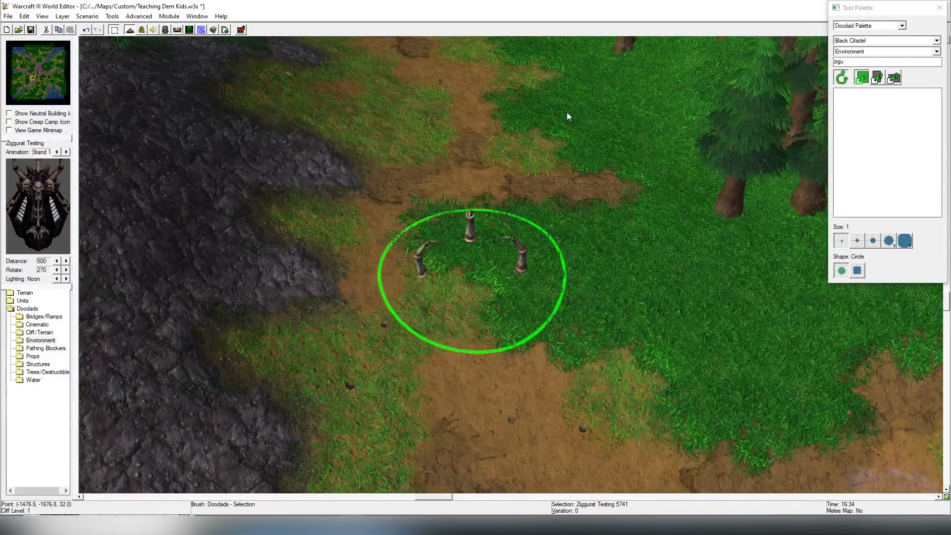
Reselect the Ziggurat Testing doodad, raise it until its whole model floats above the terrain, and deselect it
{"action": "left_click", "coordinate": [479, 282]}
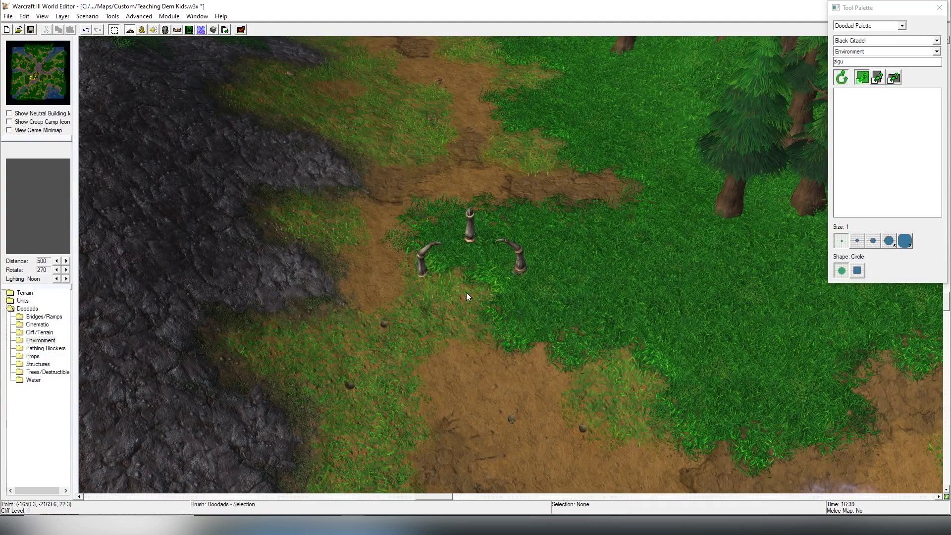
{"action": "left_click", "coordinate": [436, 278]}
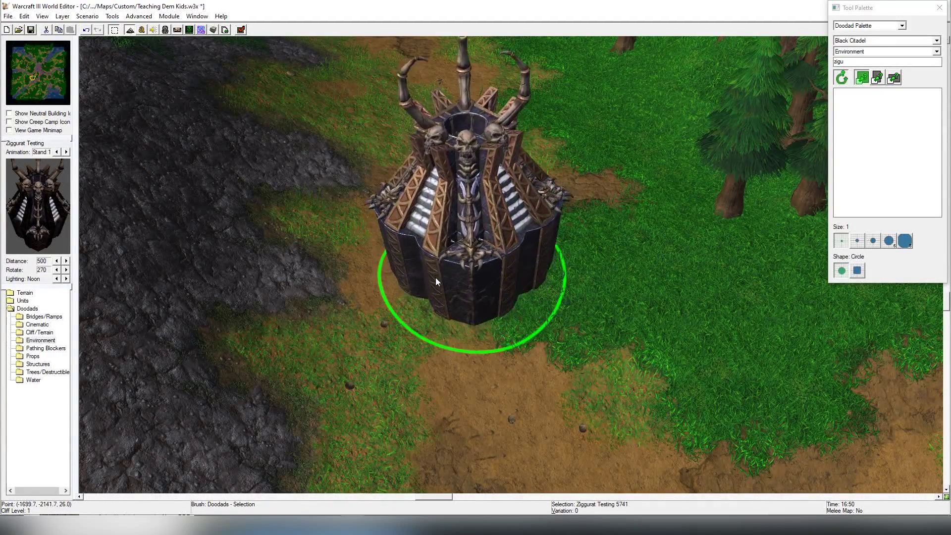
{"action": "scroll", "coordinate": [430, 303], "scroll_direction": "down", "scroll_amount": 2}
{"action": "scroll", "coordinate": [431, 307], "scroll_direction": "down", "scroll_amount": 2}
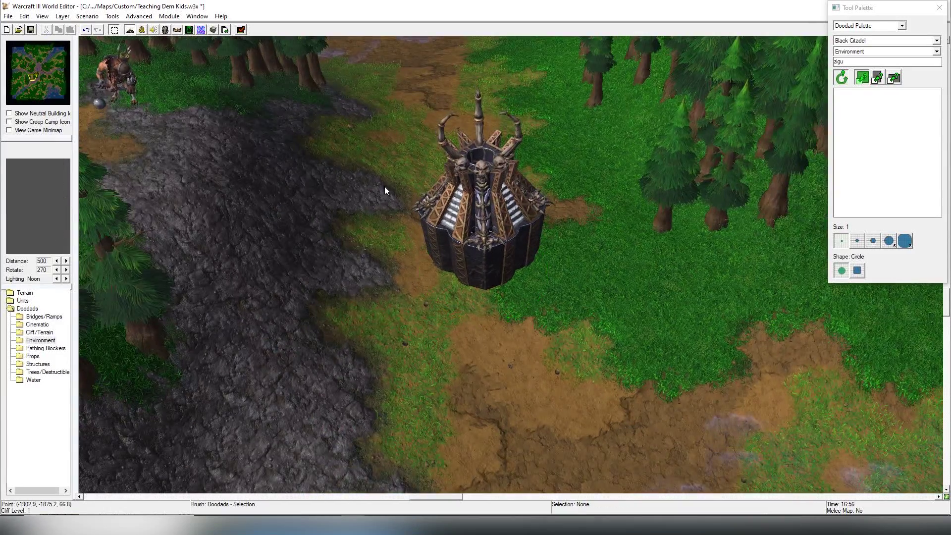
{"action": "key", "text": "ctrl+Page_Up"}
{"action": "key", "text": "ctrl+Page_Up"}
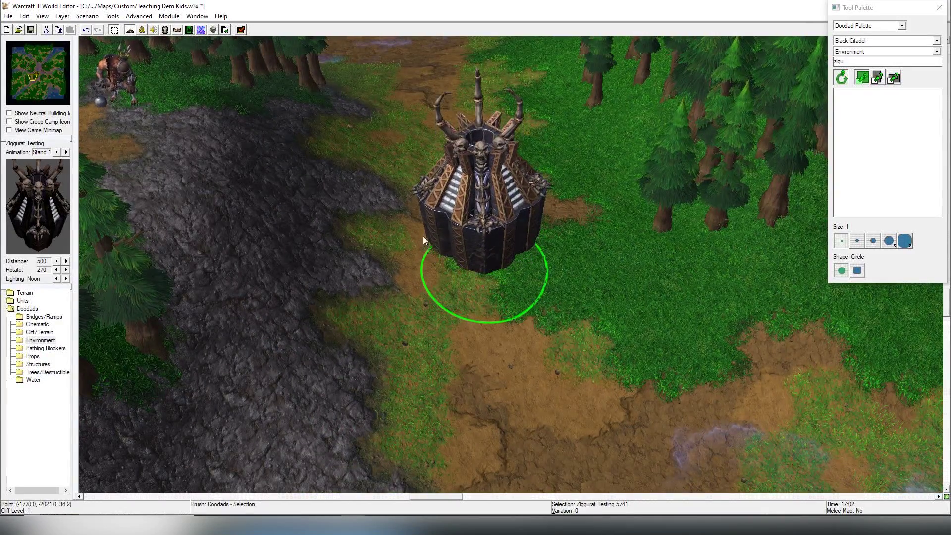
{"action": "left_click", "coordinate": [423, 287]}
{"action": "right_click_drag", "start_coordinate": [423, 287], "coordinate": [568, 283], "text": "ctrl"}
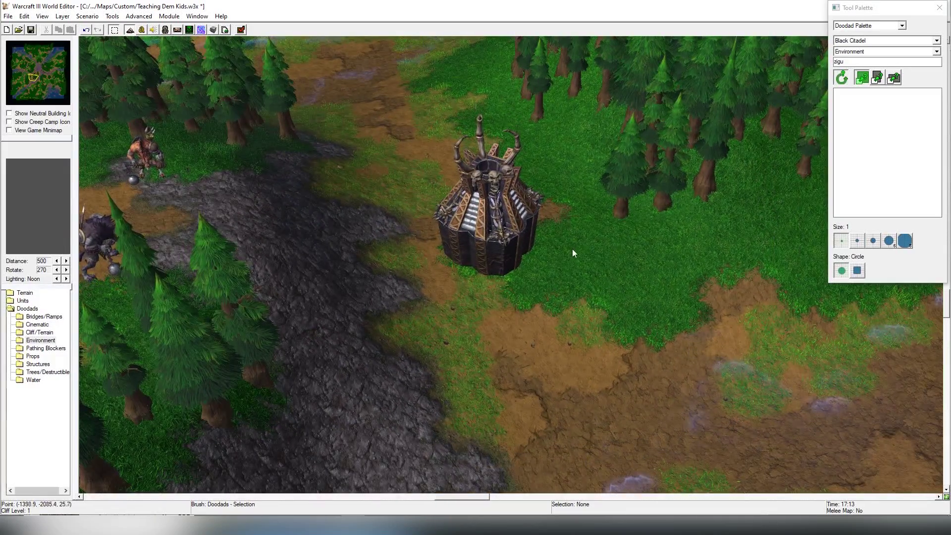
Switch to the unit palette and place two Player 1 (Red) Human Priests on the dirt area beyond the giant cactus
{"action": "right_click_drag", "start_coordinate": [612, 188], "coordinate": [462, 376]}
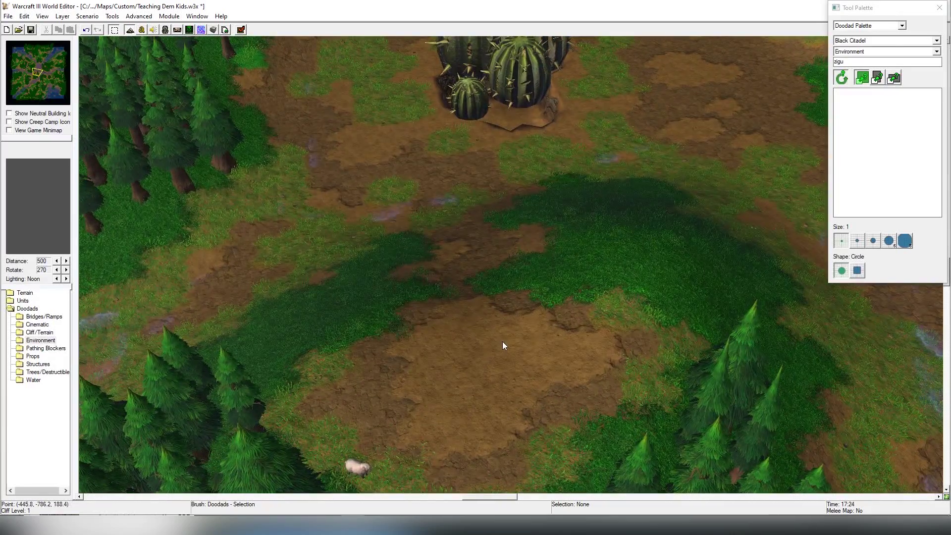
{"action": "key", "text": "u"}
{"action": "right_click_drag", "start_coordinate": [818, 129], "coordinate": [247, 317]}
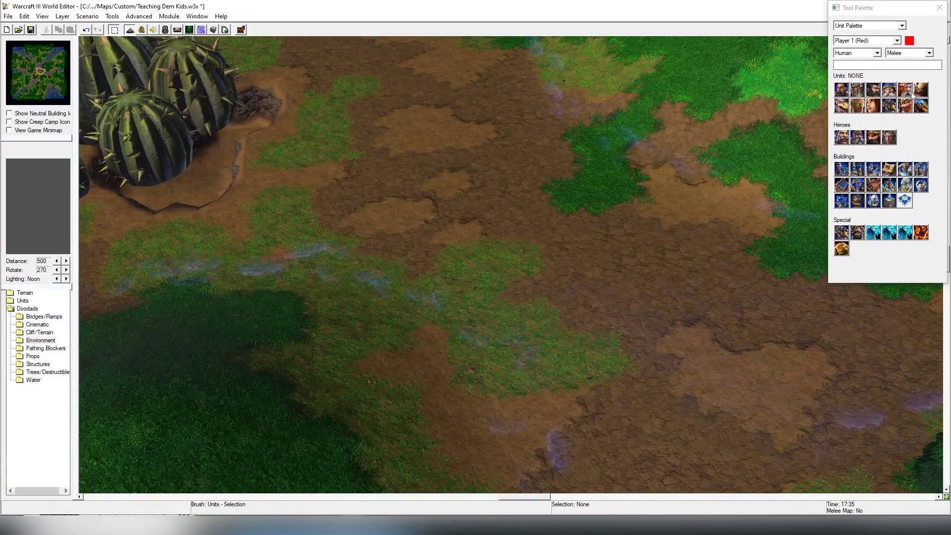
{"action": "left_click", "coordinate": [857, 105]}
{"action": "left_click", "coordinate": [597, 265]}
{"action": "left_click", "coordinate": [491, 271]}
{"action": "right_click_drag", "start_coordinate": [693, 253], "coordinate": [641, 305]}
Place two Human Sorceresses near the Priests, then select the Priest on the grass patch and deselect it
{"action": "left_click", "coordinate": [873, 105]}
{"action": "left_click", "coordinate": [448, 328]}
{"action": "key", "text": "Escape"}
{"action": "mouse_move", "coordinate": [448, 255]}
{"action": "right_mouse_down", "text": "ctrl"}
{"action": "mouse_move", "coordinate": [418, 206]}
{"action": "mouse_move", "coordinate": [621, 218]}
{"action": "right_mouse_up", "text": "ctrl"}
{"action": "scroll", "coordinate": [621, 297], "scroll_direction": "down", "scroll_amount": 5, "text": "ctrl"}
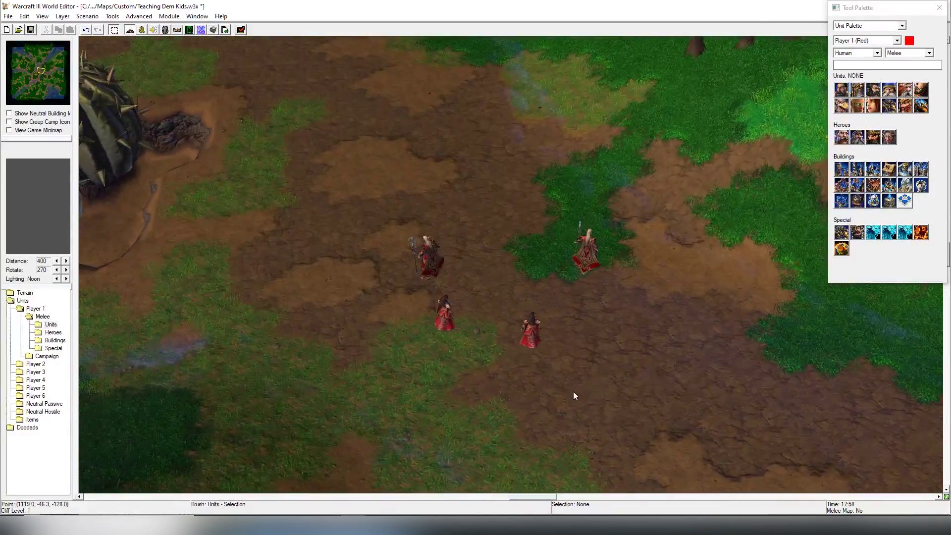
{"action": "left_click", "coordinate": [592, 257]}
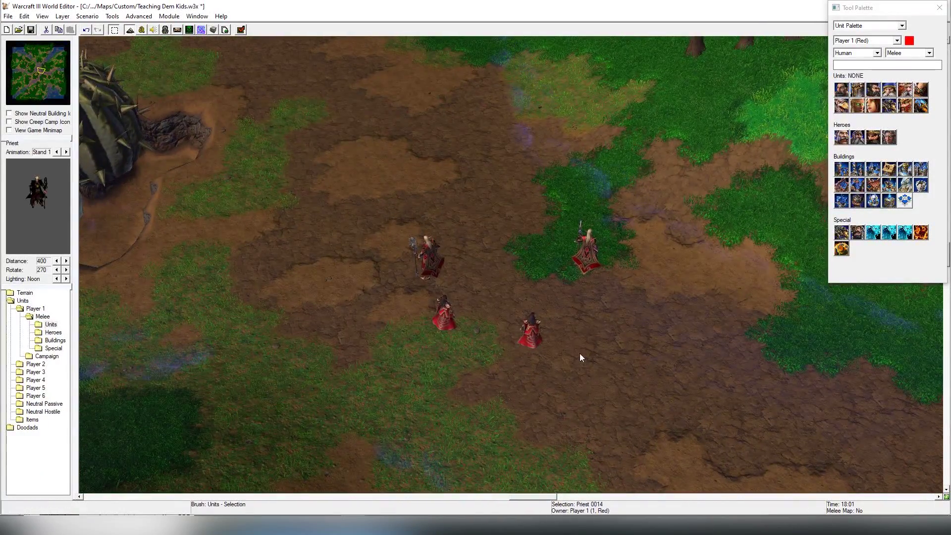
{"action": "left_click", "coordinate": [608, 386]}
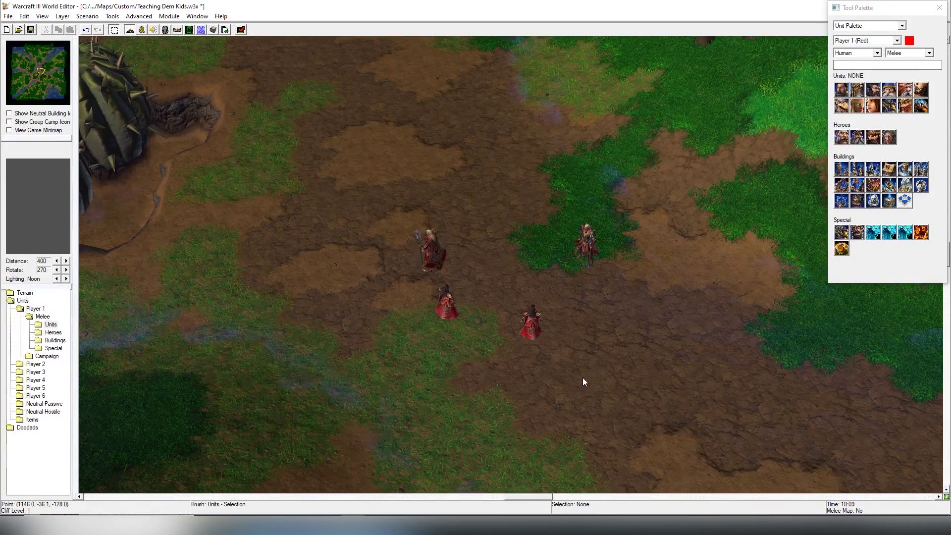
In the Object Editor, create a custom unit named Test based on the Human Priest, accepting the proposed ID
{"action": "left_click", "coordinate": [166, 30]}
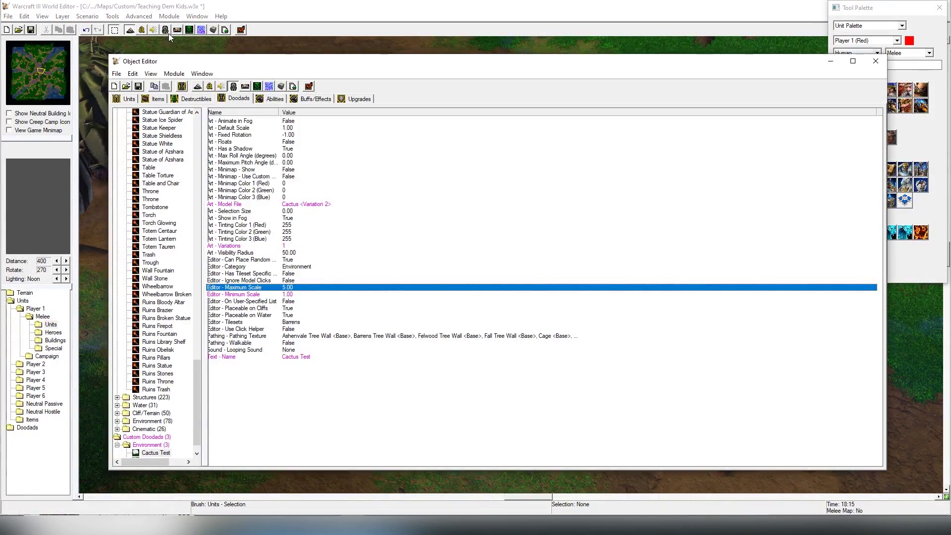
{"action": "left_click", "coordinate": [129, 99]}
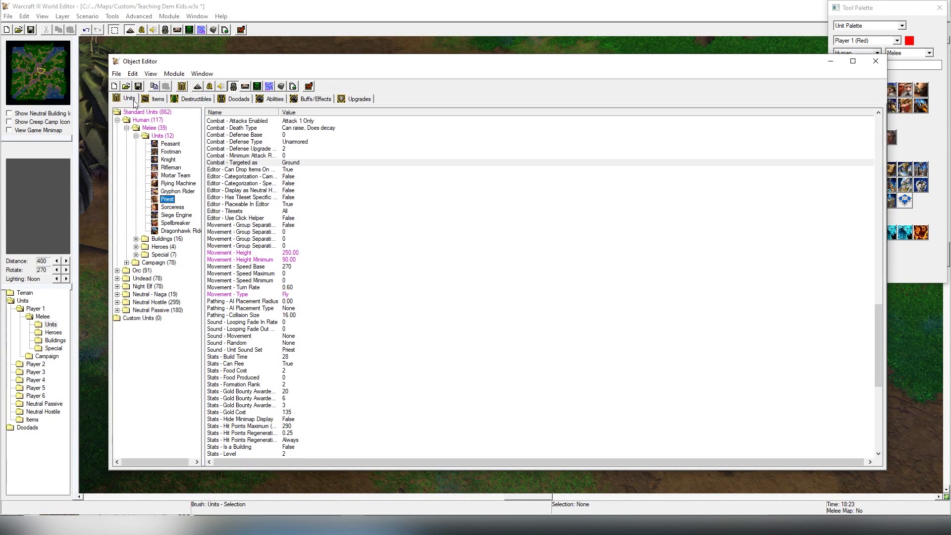
{"action": "left_click", "coordinate": [182, 86]}
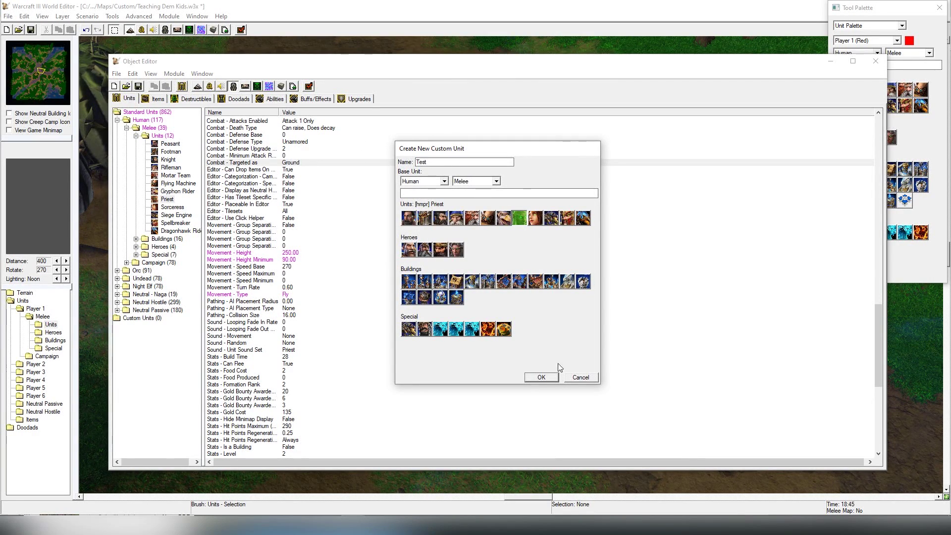
{"action": "left_click", "coordinate": [541, 377]}
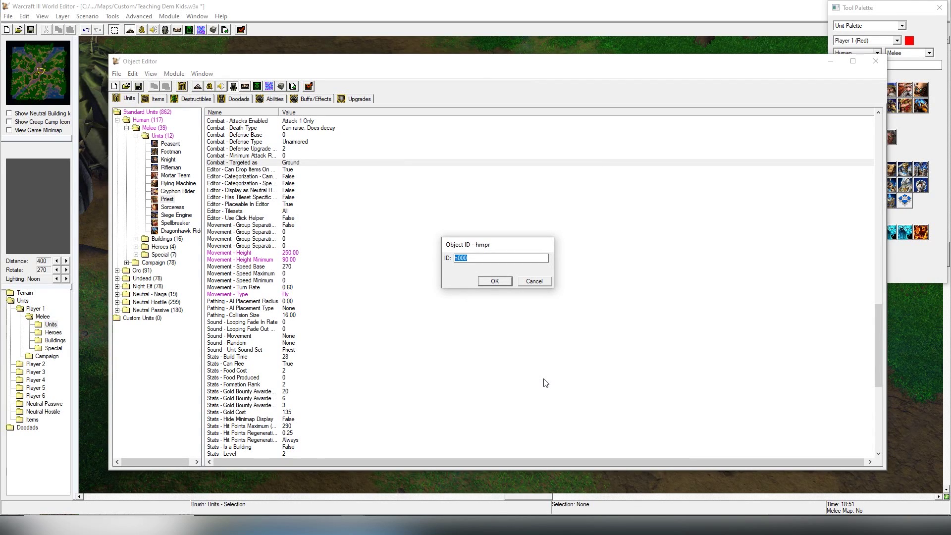
{"action": "left_click", "coordinate": [496, 284]}
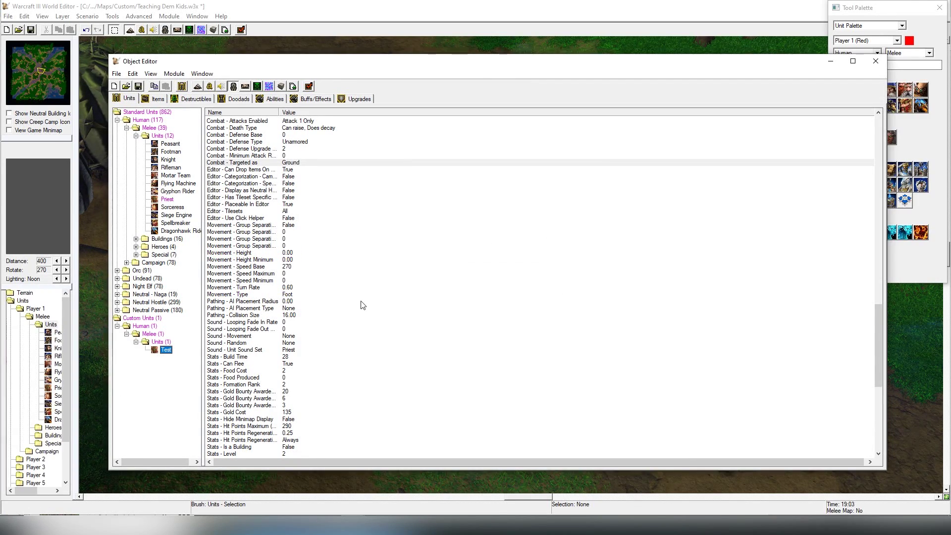
Set the Test unit's Movement - Height to 150
{"action": "left_click", "coordinate": [311, 253]}
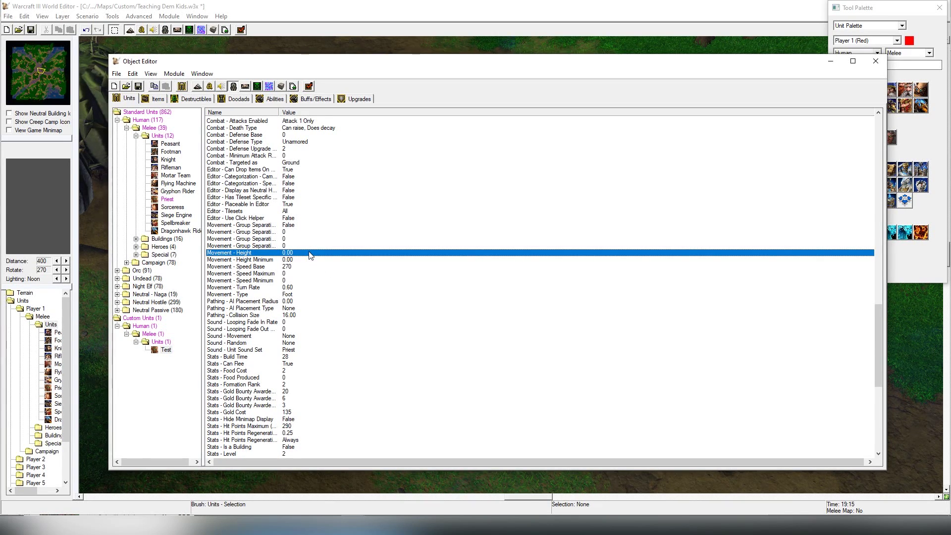
{"action": "scroll", "coordinate": [340, 180], "scroll_direction": "up", "scroll_amount": 10}
{"action": "scroll", "coordinate": [406, 225], "scroll_direction": "down", "scroll_amount": 11}
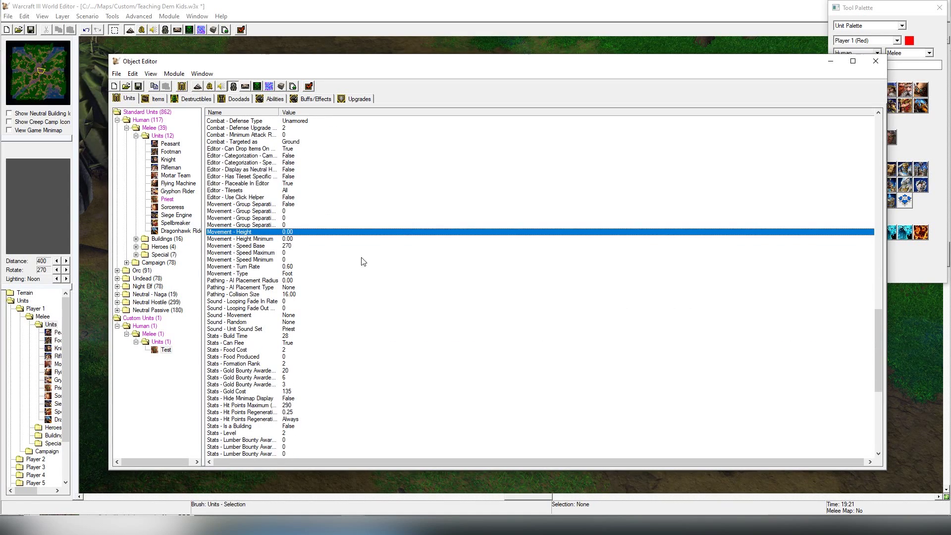
{"action": "double_click", "coordinate": [287, 234]}
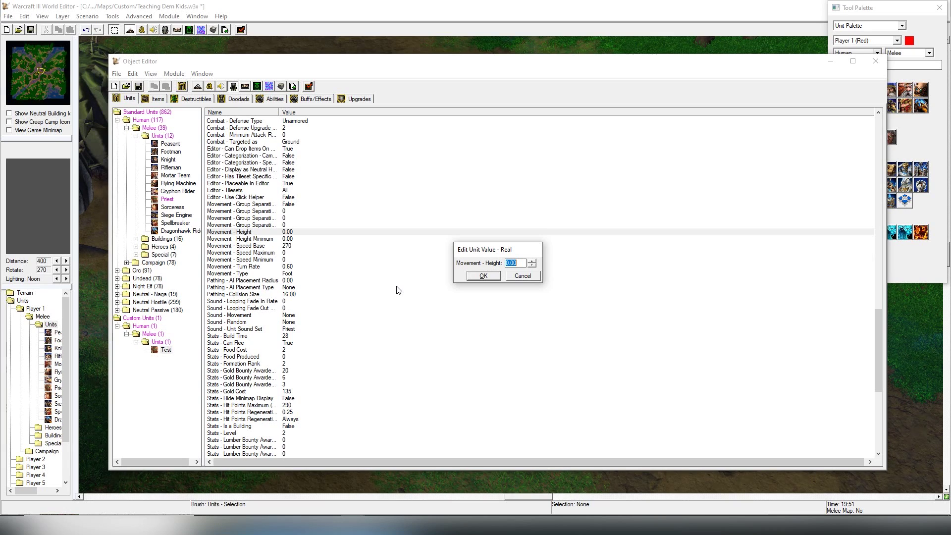
{"action": "type", "text": "150"}
{"action": "key", "text": "Return"}
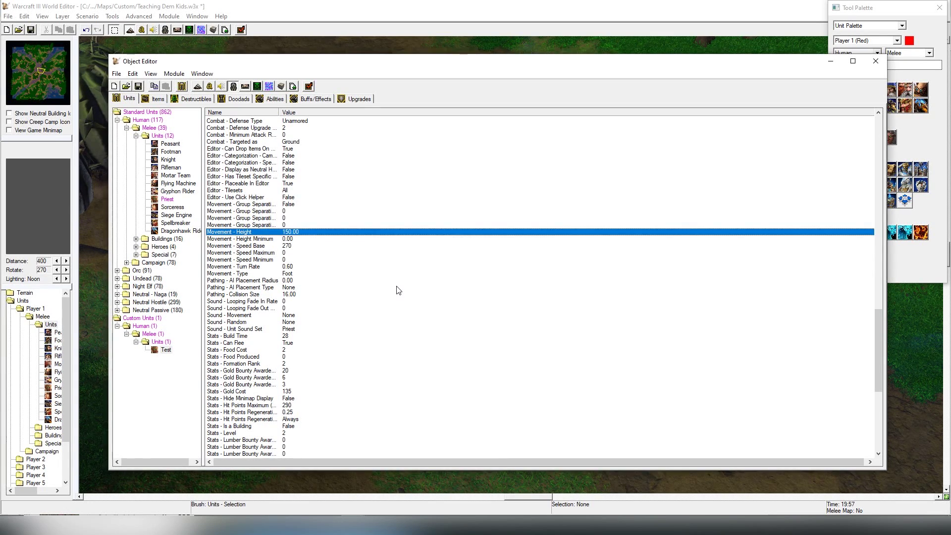
Set the Test unit's Movement - Height Minimum to 90
{"action": "key", "text": "Down"}
{"action": "key", "text": "Return"}
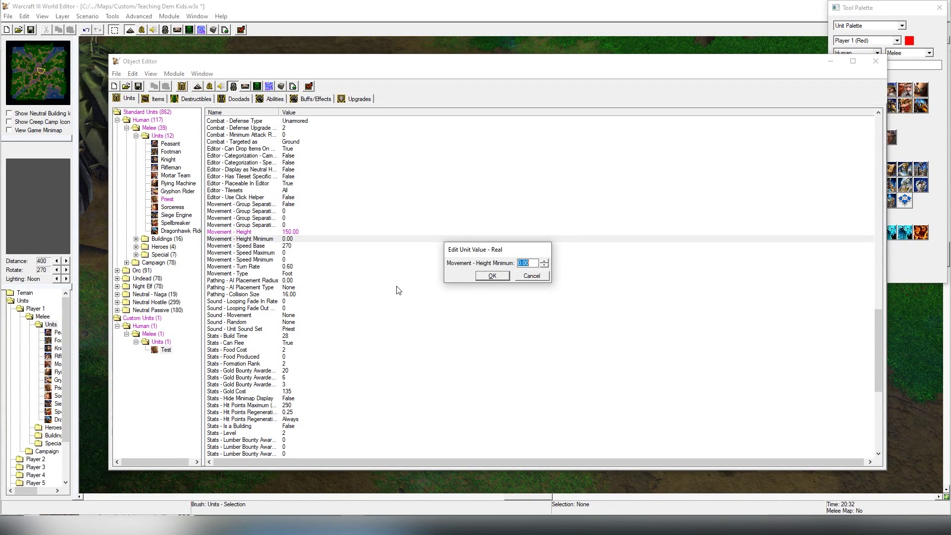
{"action": "type", "text": "90"}
{"action": "key", "text": "Return"}
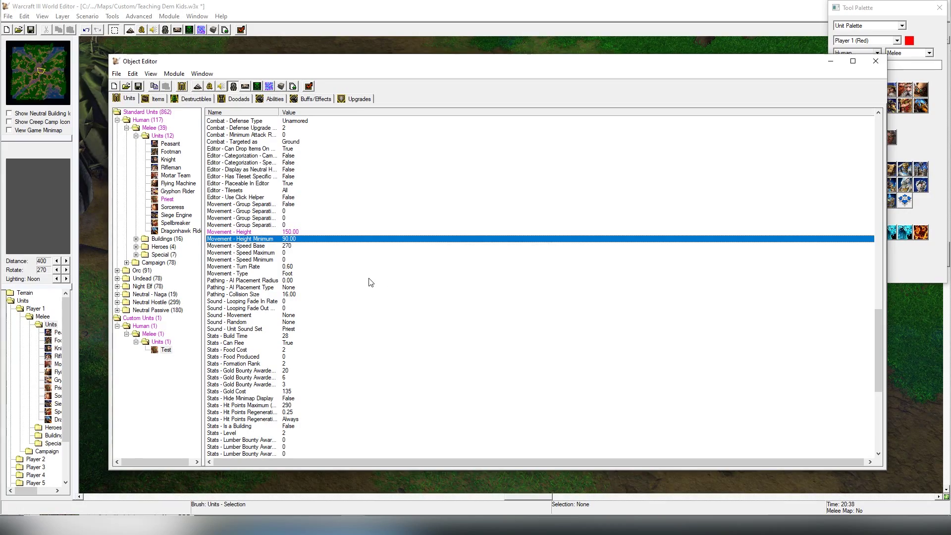
Place the custom Human unit Test for Player 1 (Red) on the open dirt path below the rocks
{"action": "left_click", "coordinate": [875, 61]}
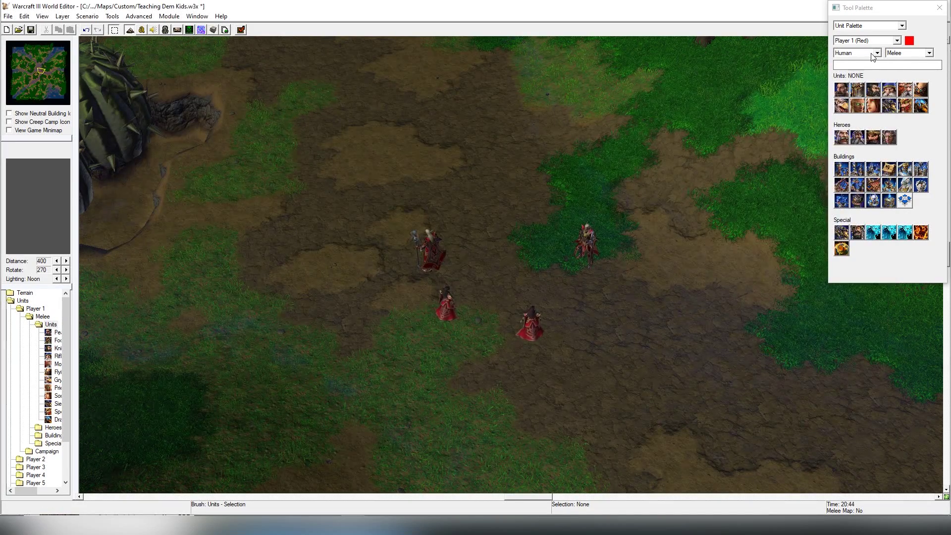
{"action": "right_click_drag", "start_coordinate": [376, 74], "coordinate": [455, 326]}
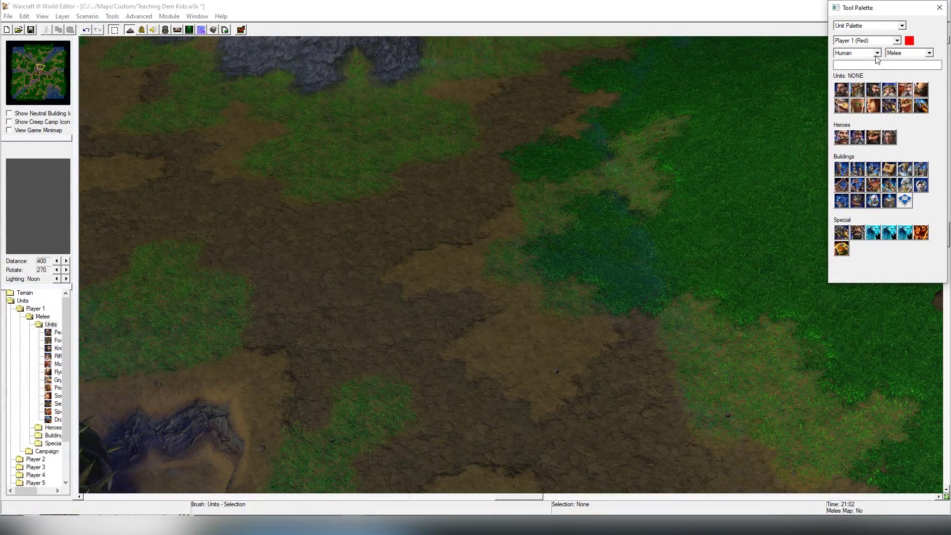
{"action": "left_click", "coordinate": [901, 55]}
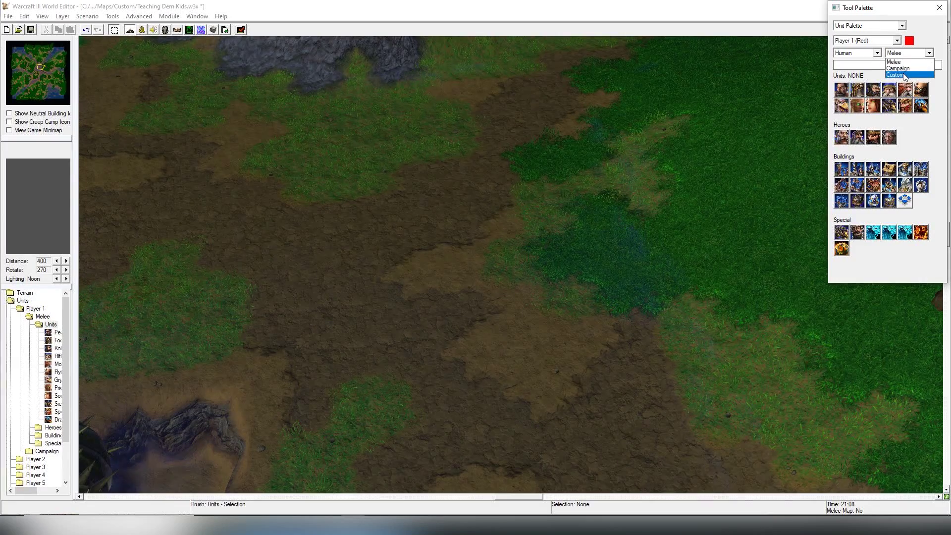
{"action": "left_click", "coordinate": [904, 75]}
{"action": "left_click", "coordinate": [841, 89]}
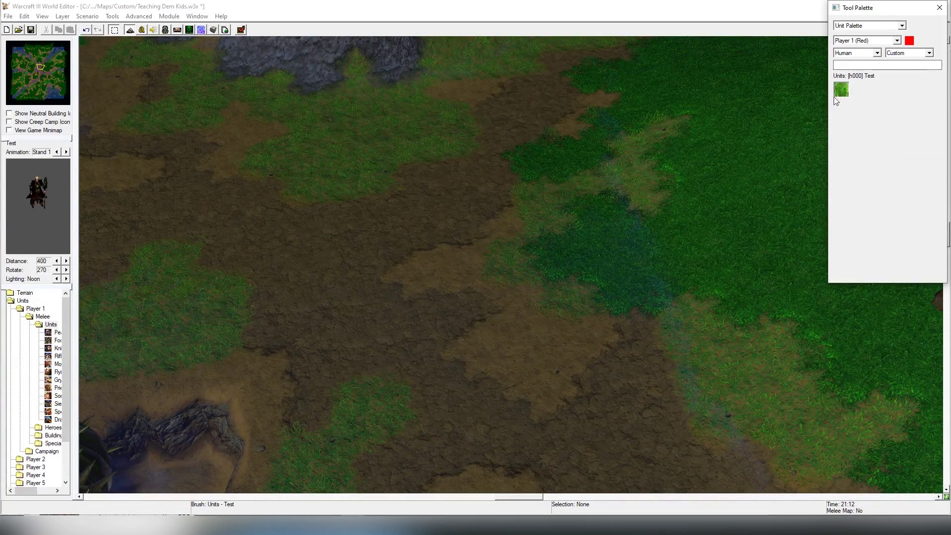
{"action": "left_click", "coordinate": [501, 241]}
{"action": "right_click", "coordinate": [608, 266]}
{"action": "scroll", "coordinate": [617, 269], "scroll_direction": "up", "scroll_amount": 4}
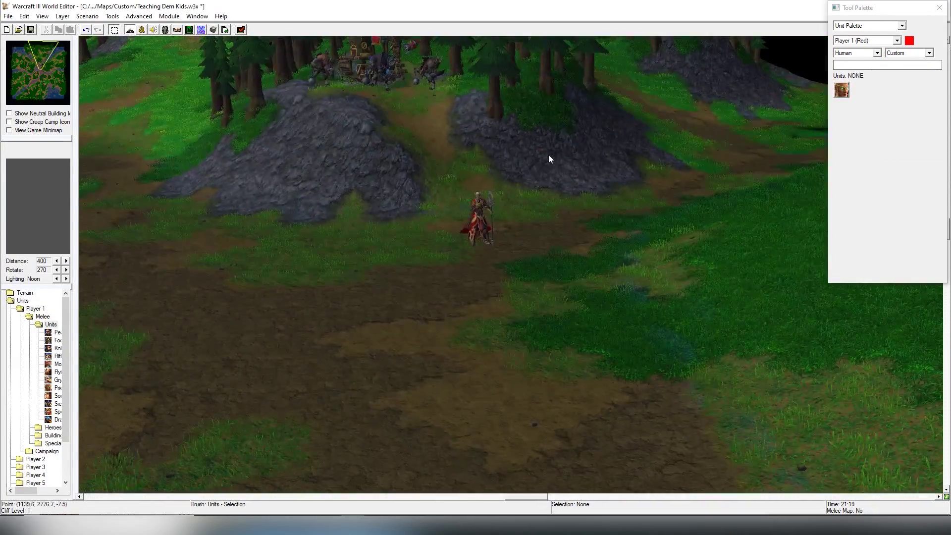
{"action": "scroll", "coordinate": [602, 322], "scroll_direction": "down", "scroll_amount": 3}
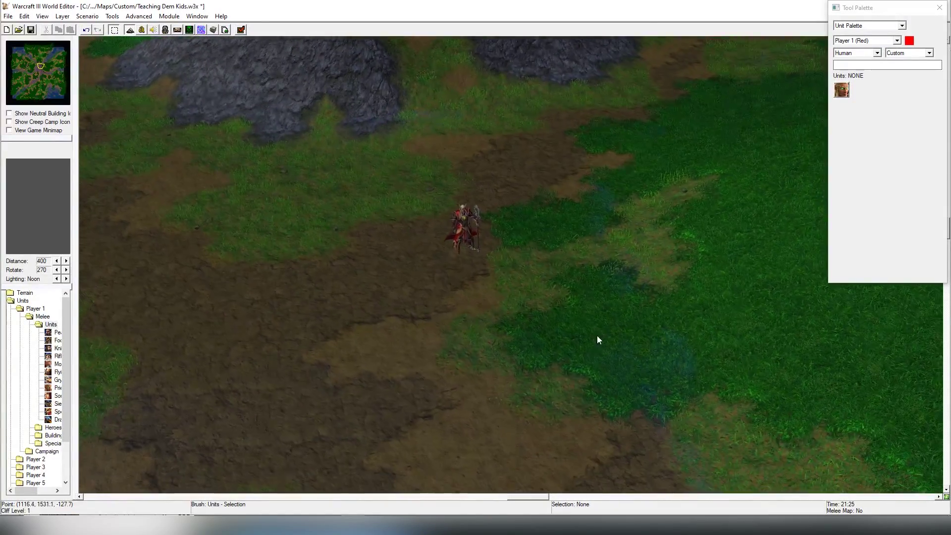
In the Object Editor, set the Test unit's Combat - Targeted as to Air only, clearing Ground
{"action": "left_click", "coordinate": [189, 30]}
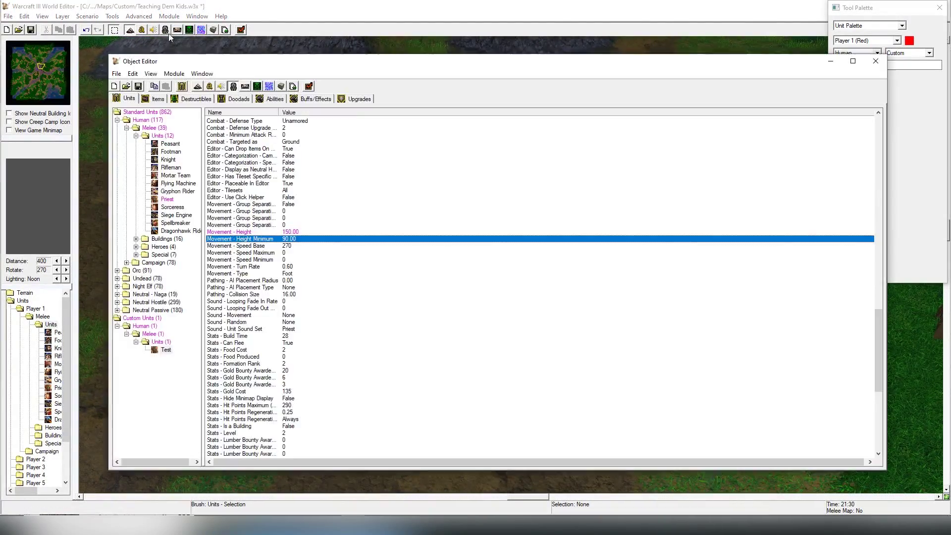
{"action": "left_click", "coordinate": [467, 252]}
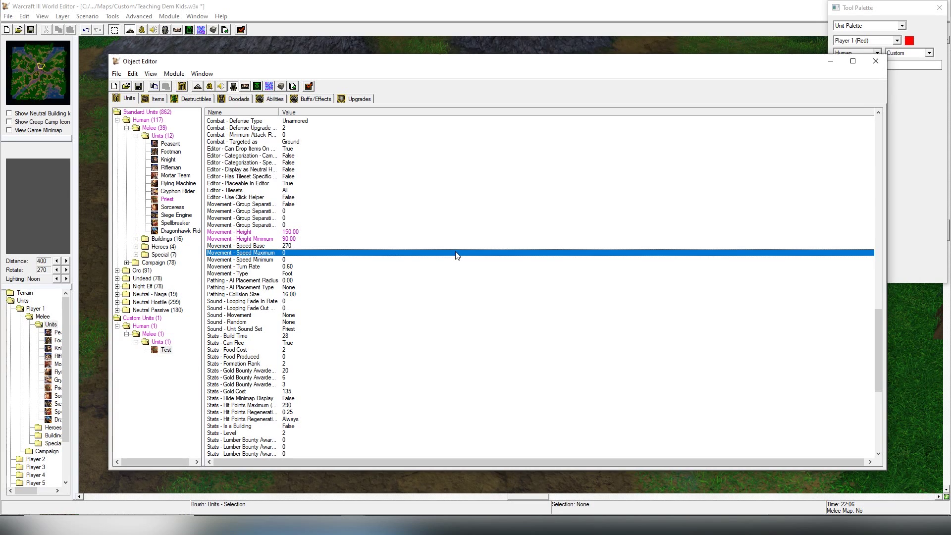
{"action": "double_click", "coordinate": [268, 143]}
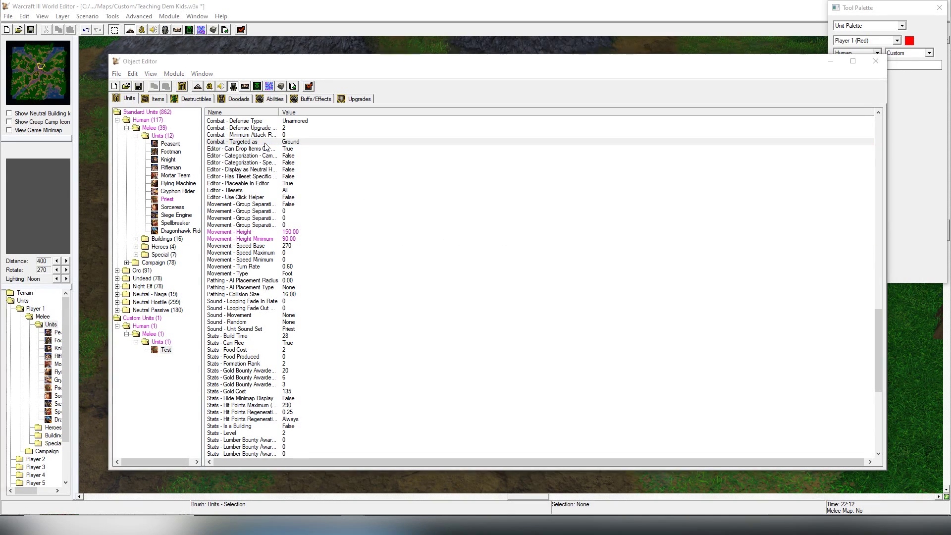
{"action": "left_click_drag", "start_coordinate": [499, 221], "coordinate": [456, 220]}
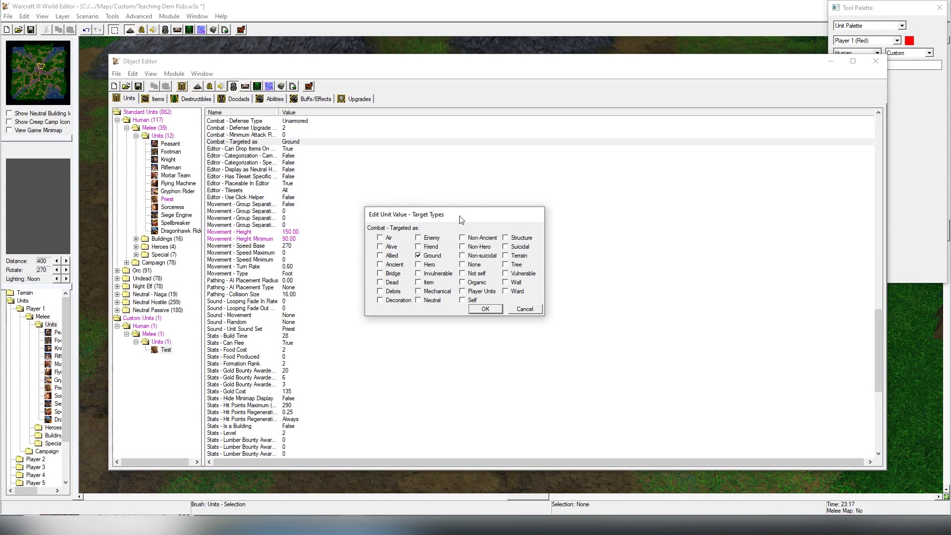
{"action": "left_click", "coordinate": [419, 255]}
{"action": "left_click", "coordinate": [378, 239]}
{"action": "left_click", "coordinate": [477, 310]}
{"action": "left_click", "coordinate": [337, 213]}
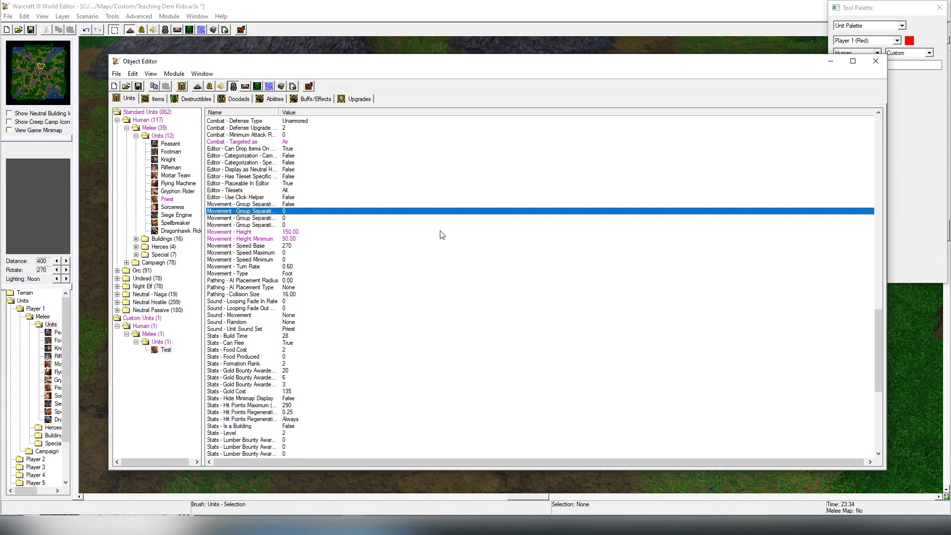
Select the placed Test unit on the map and reposition it around the dirt path and neighbouring grass
{"action": "left_click", "coordinate": [99, 248]}
{"action": "left_click_drag", "start_coordinate": [426, 200], "coordinate": [498, 223]}
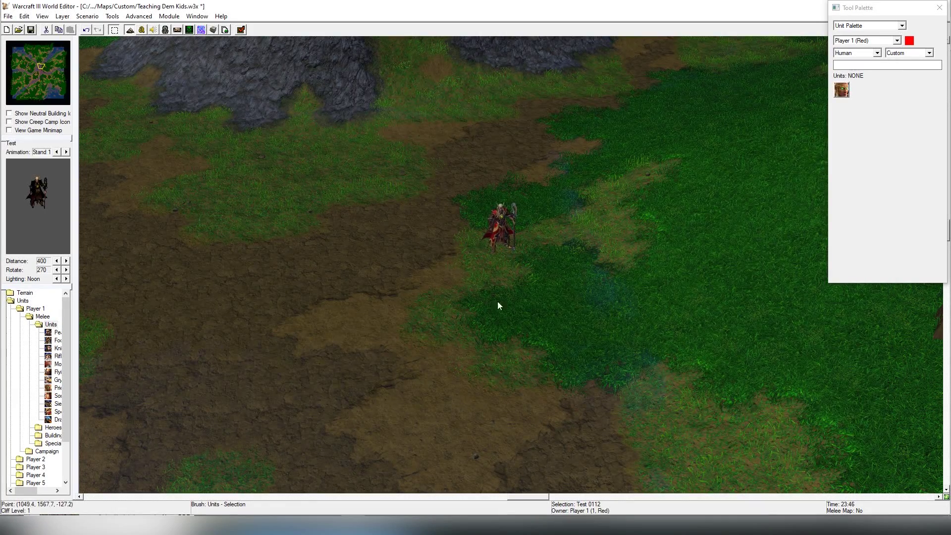
{"action": "right_click_drag", "start_coordinate": [459, 337], "coordinate": [471, 407], "text": "ctrl"}
{"action": "right_click_drag", "start_coordinate": [397, 251], "coordinate": [435, 284]}
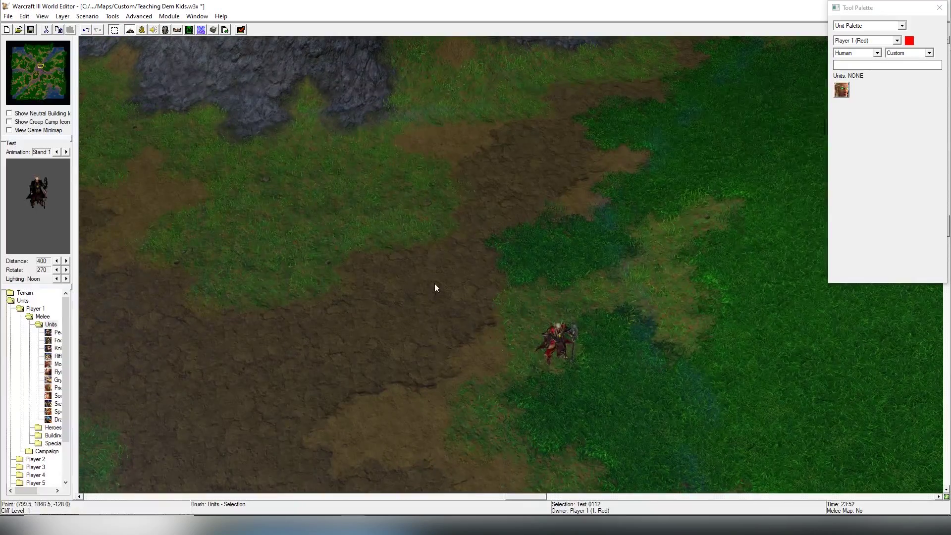
{"action": "key", "text": "ctrl+z"}
{"action": "left_click", "coordinate": [165, 29]}
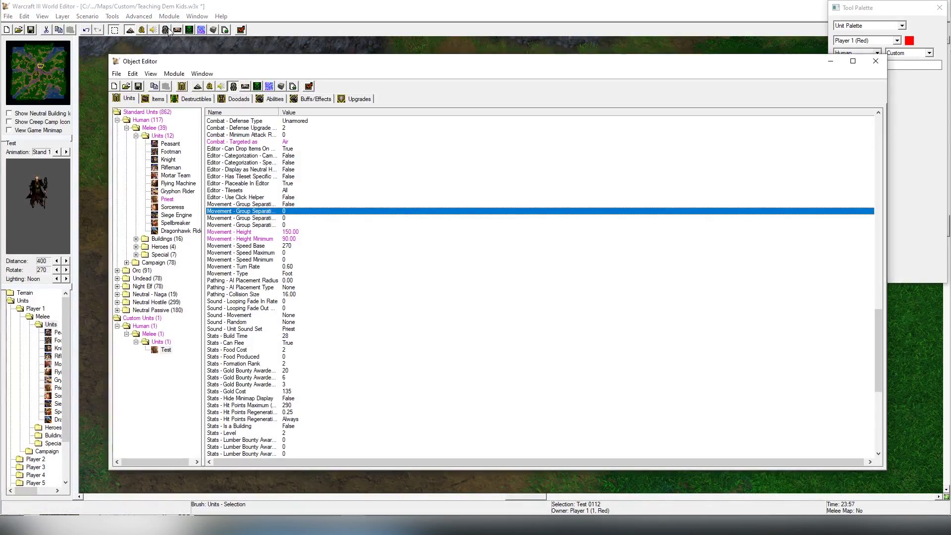
{"action": "left_click", "coordinate": [294, 268]}
{"action": "double_click", "coordinate": [296, 273]}
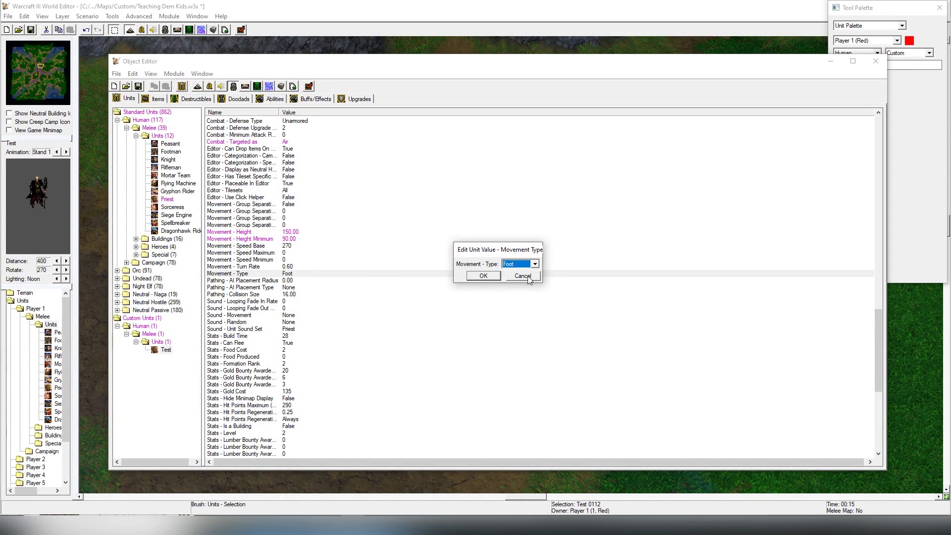
{"action": "left_click", "coordinate": [528, 276]}
{"action": "left_click_drag", "start_coordinate": [53, 63], "coordinate": [40, 66]}
{"action": "left_click", "coordinate": [50, 70]}
{"action": "left_click", "coordinate": [48, 70]}
{"action": "left_click", "coordinate": [47, 68]}
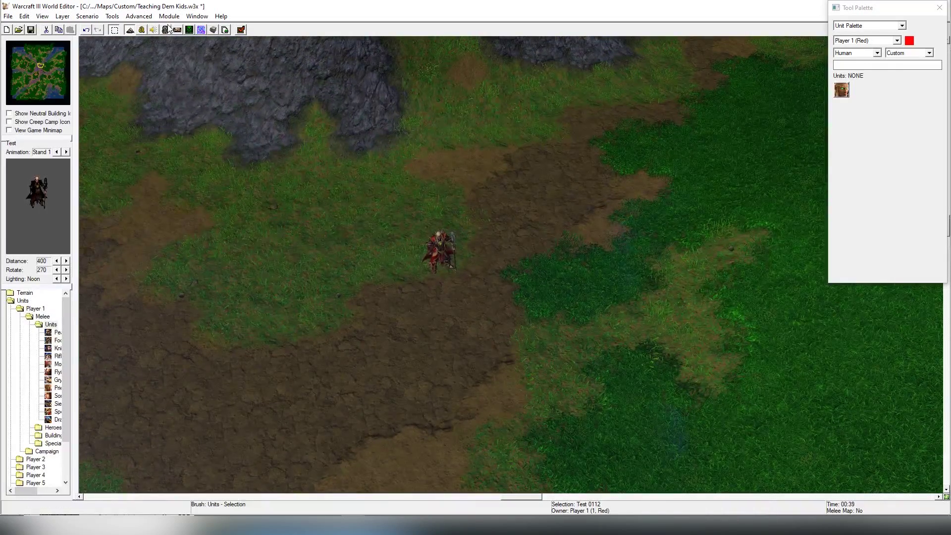
In the Object Editor, set the Test unit's Movement - Type to Fly
{"action": "key", "text": "F6"}
{"action": "double_click", "coordinate": [305, 275]}
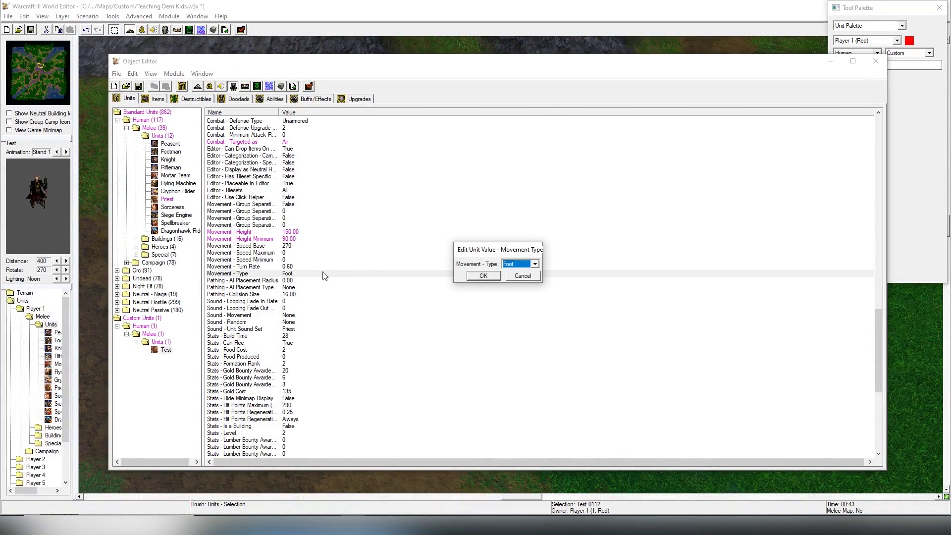
{"action": "left_click", "coordinate": [535, 264]}
{"action": "left_click", "coordinate": [507, 292]}
{"action": "left_click", "coordinate": [483, 276]}
{"action": "left_click", "coordinate": [485, 280]}
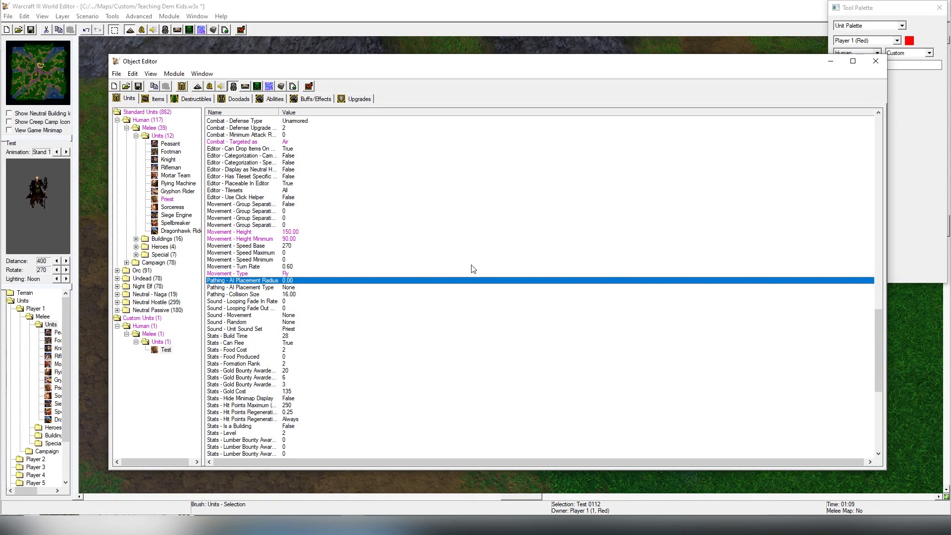
{"action": "left_click", "coordinate": [471, 268]}
{"action": "left_click", "coordinate": [471, 275]}
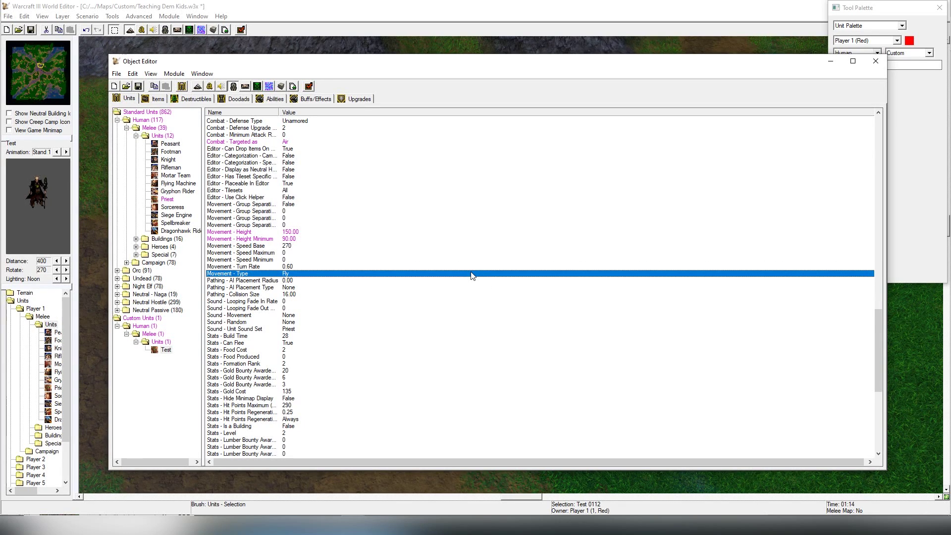
{"action": "double_click", "coordinate": [471, 276]}
{"action": "left_click", "coordinate": [522, 277]}
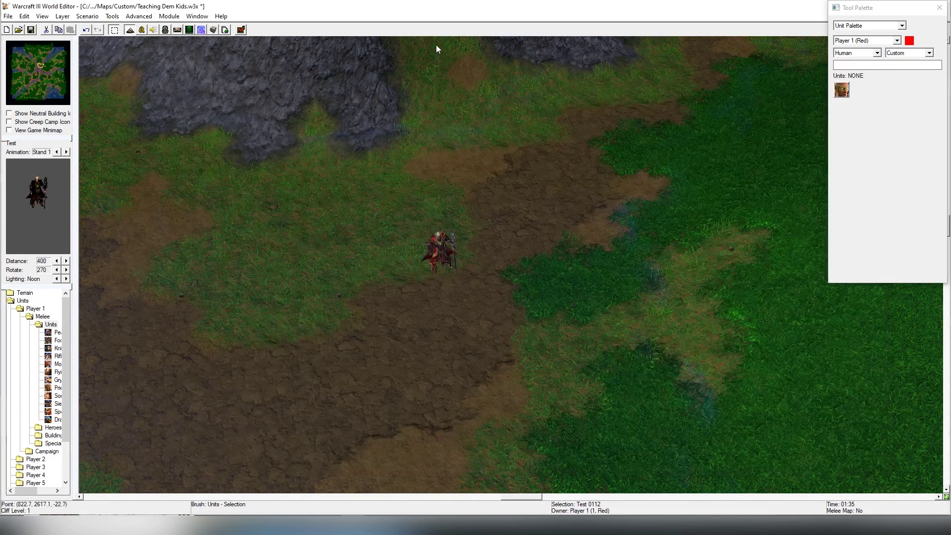
{"action": "left_click", "coordinate": [347, 259]}
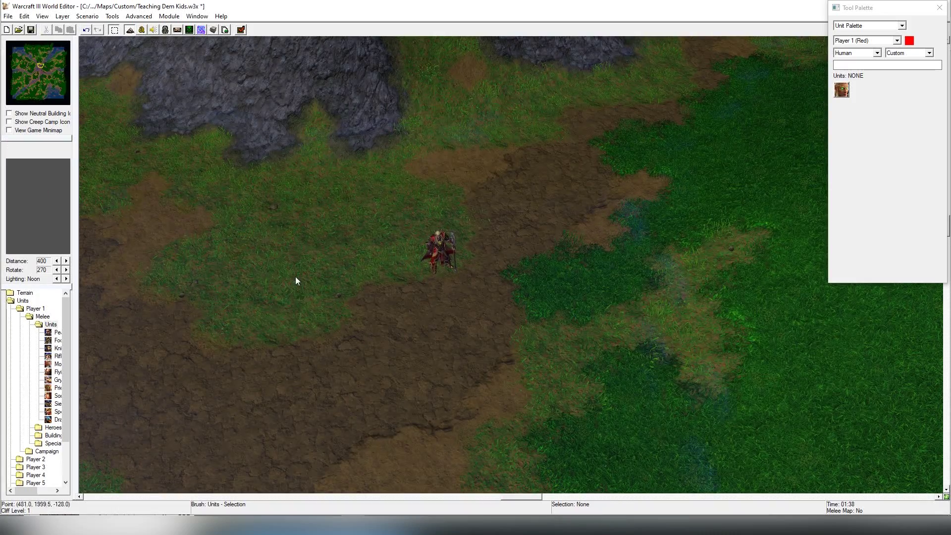
{"action": "right_click_drag", "start_coordinate": [295, 276], "coordinate": [434, 396]}
{"action": "right_click_drag", "start_coordinate": [319, 229], "coordinate": [238, 118]}
{"action": "key", "text": "Down"}
{"action": "key", "text": "Right"}
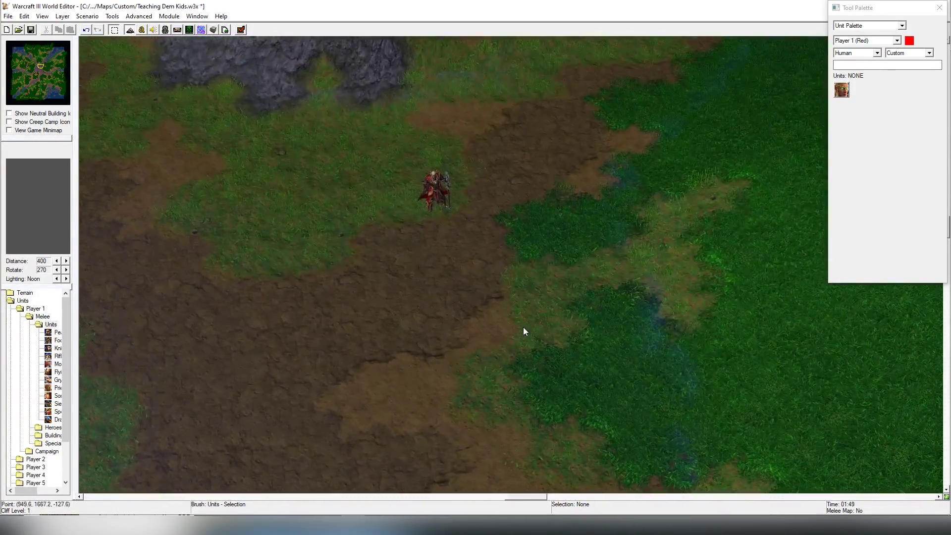
{"action": "key", "text": "Up"}
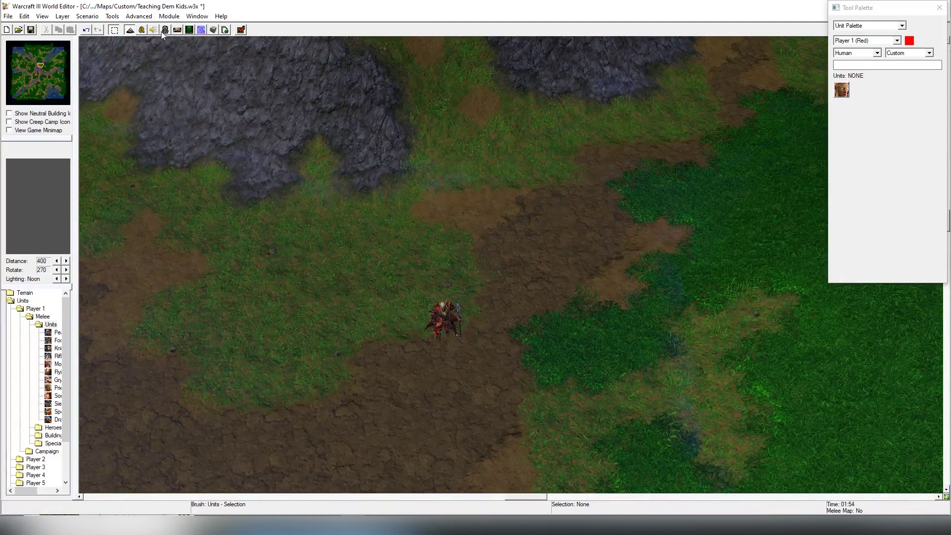
Set the Test unit's Art - Scaling Value to 5 in the Object Editor and return to the map
{"action": "left_click", "coordinate": [165, 30]}
{"action": "left_click", "coordinate": [511, 355]}
{"action": "scroll", "coordinate": [494, 319], "scroll_direction": "down", "scroll_amount": 7}
{"action": "scroll", "coordinate": [490, 317], "scroll_direction": "down", "scroll_amount": 4}
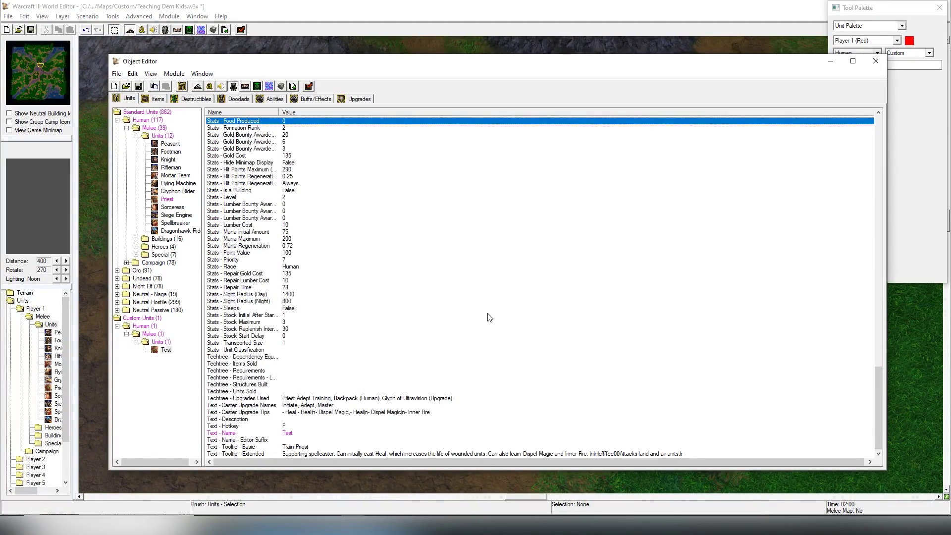
{"action": "scroll", "coordinate": [365, 285], "scroll_direction": "up", "scroll_amount": 4}
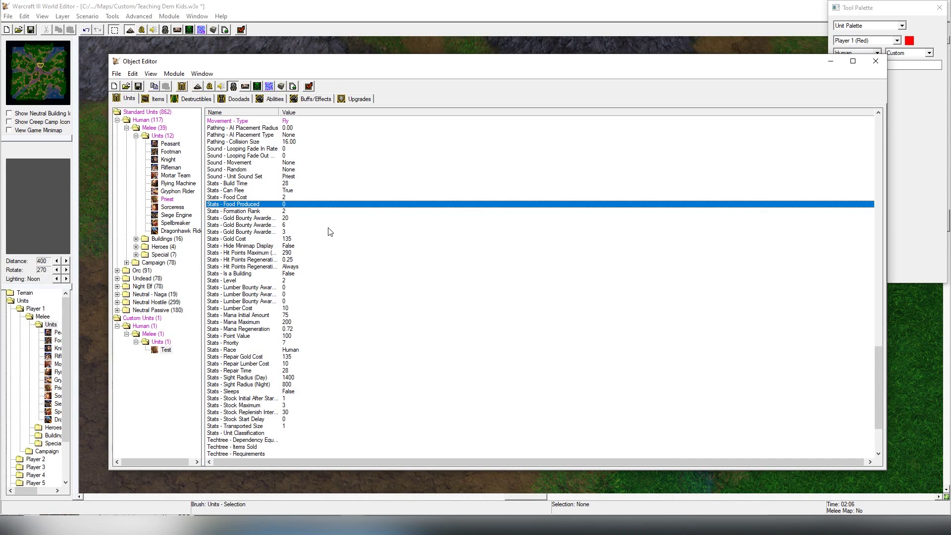
{"action": "scroll", "coordinate": [317, 315], "scroll_direction": "up", "scroll_amount": 4}
{"action": "scroll", "coordinate": [314, 293], "scroll_direction": "up", "scroll_amount": 3}
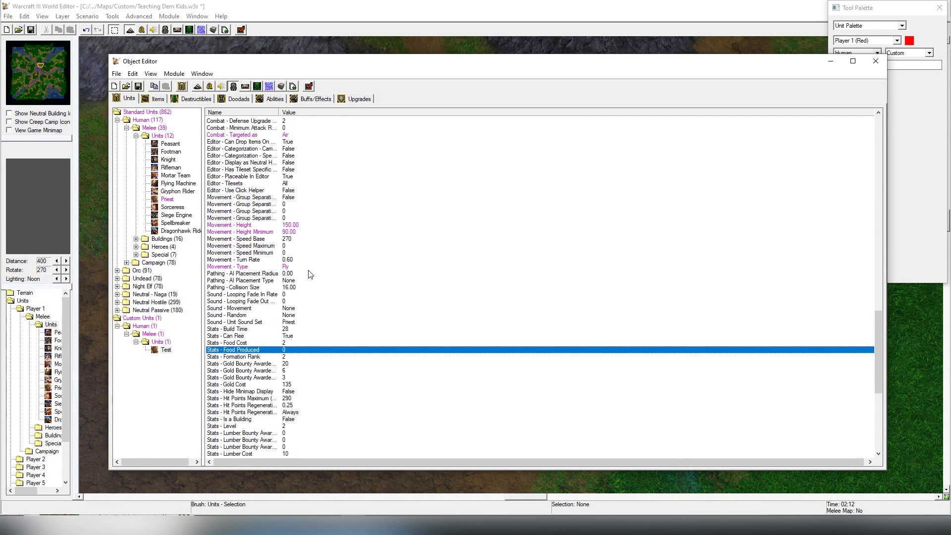
{"action": "scroll", "coordinate": [310, 253], "scroll_direction": "up", "scroll_amount": 4}
{"action": "scroll", "coordinate": [309, 252], "scroll_direction": "up", "scroll_amount": 20}
{"action": "scroll", "coordinate": [321, 248], "scroll_direction": "up", "scroll_amount": 2}
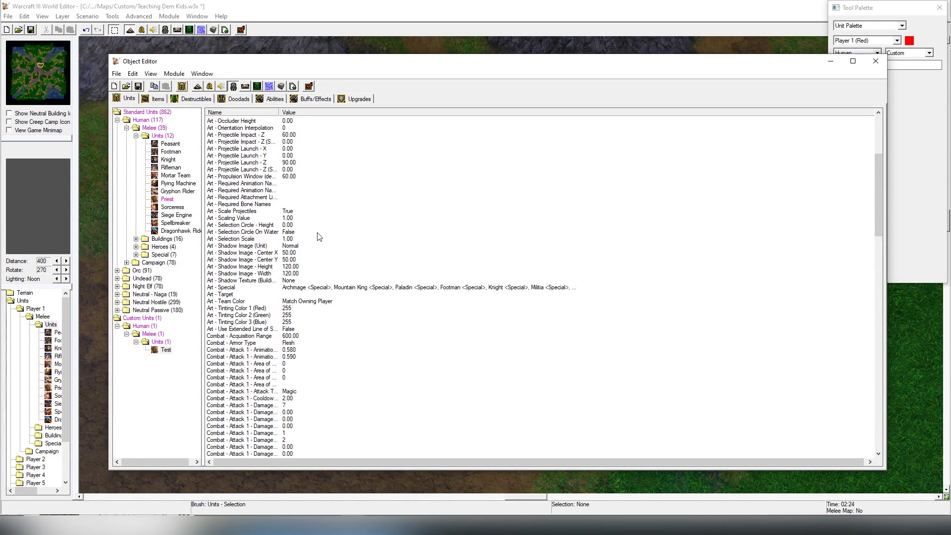
{"action": "double_click", "coordinate": [314, 219]}
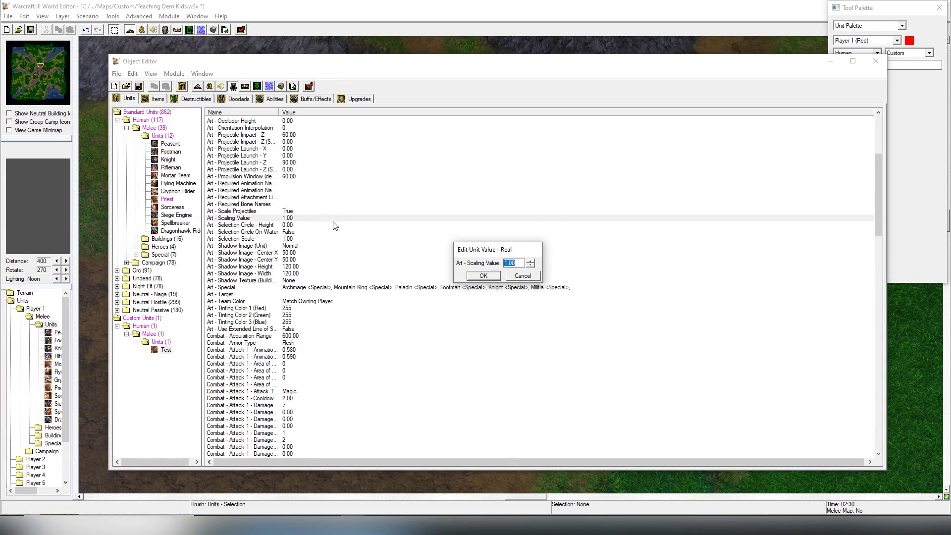
{"action": "type", "text": "5"}
{"action": "key", "text": "Return"}
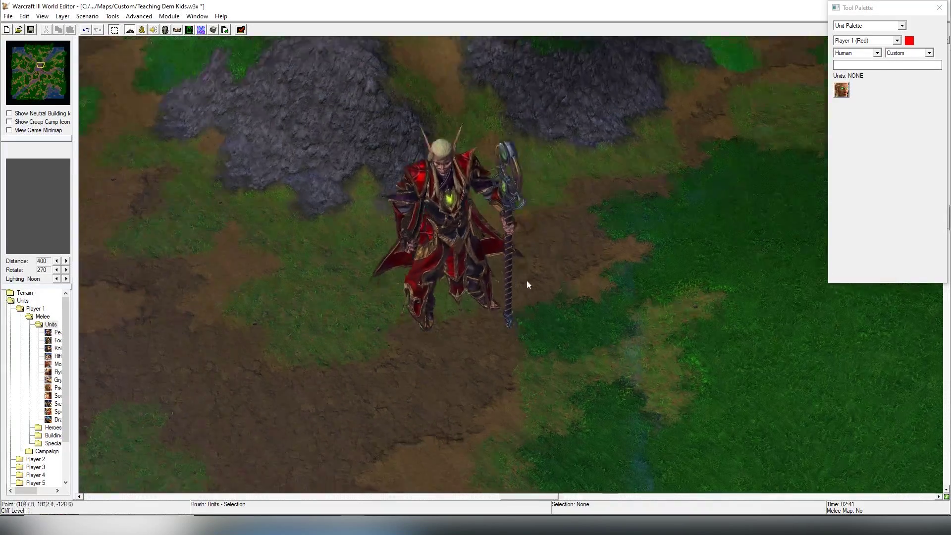
{"action": "mouse_move", "coordinate": [527, 281]}
{"action": "right_mouse_down", "text": "ctrl"}
{"action": "mouse_move", "coordinate": [289, 201]}
{"action": "mouse_move", "coordinate": [471, 281]}
{"action": "mouse_move", "coordinate": [519, 341]}
{"action": "mouse_move", "coordinate": [482, 271]}
{"action": "mouse_move", "coordinate": [521, 290]}
{"action": "mouse_move", "coordinate": [518, 283]}
{"action": "right_mouse_up", "text": "ctrl"}
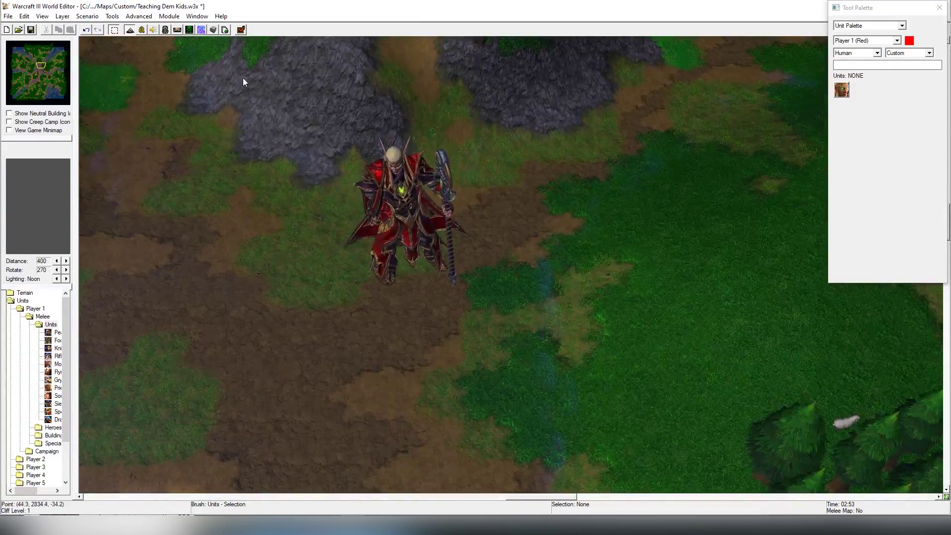
Find the Test unit's Art - Selection Scale in the Object Editor and check the enlarged unit's selection circle on the map
{"action": "left_click", "coordinate": [166, 31]}
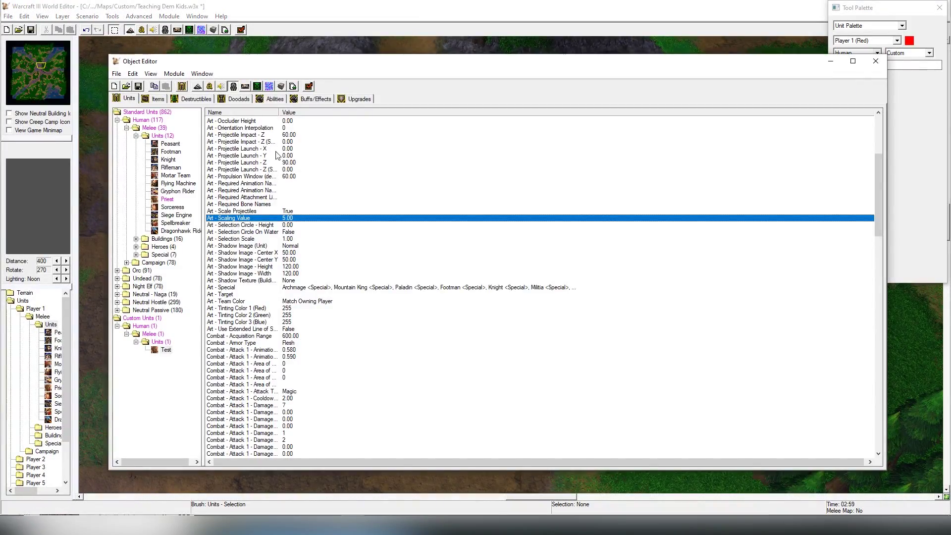
{"action": "left_click", "coordinate": [303, 240]}
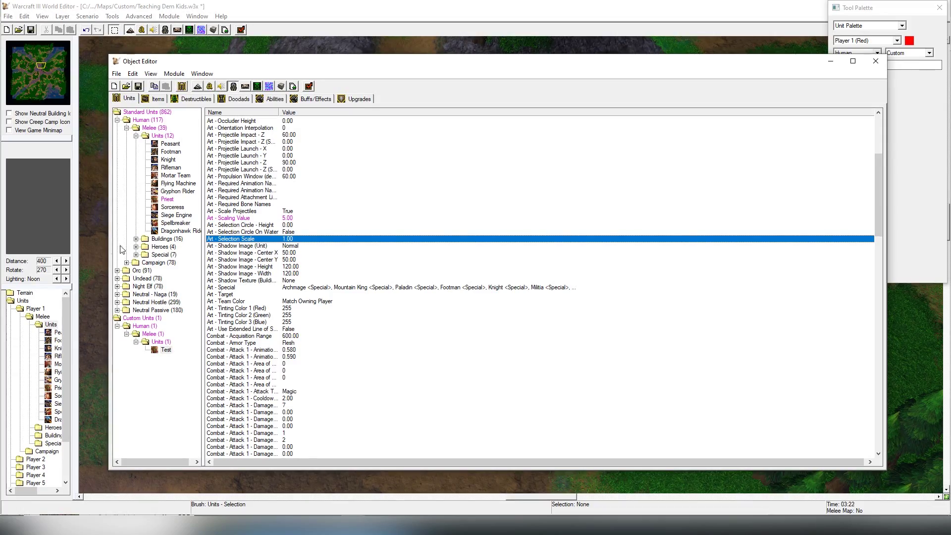
{"action": "left_click", "coordinate": [95, 246]}
{"action": "left_click", "coordinate": [436, 323]}
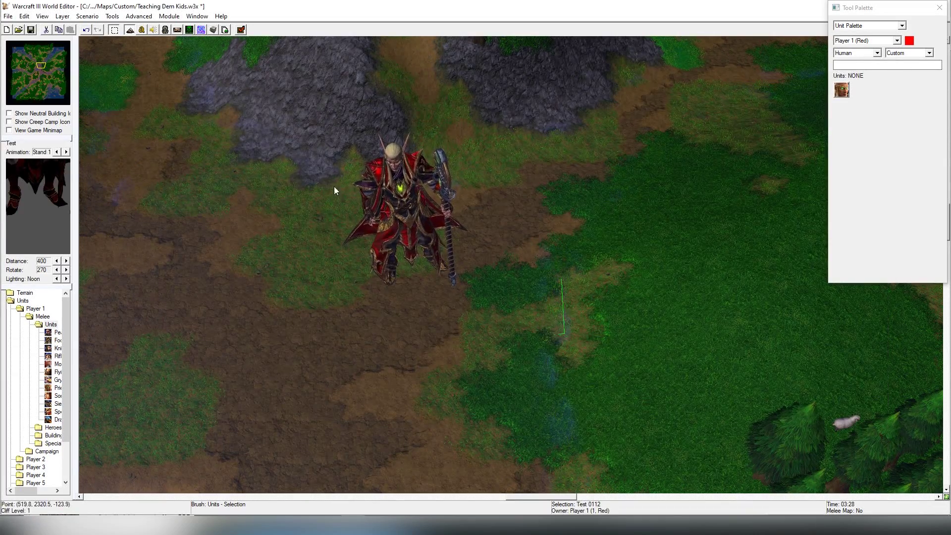
{"action": "left_click", "coordinate": [257, 398]}
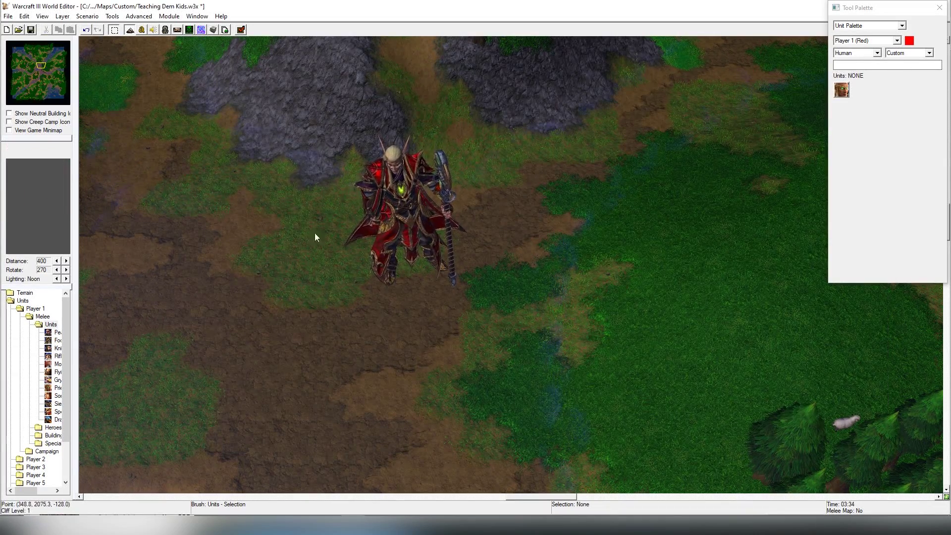
{"action": "left_click", "coordinate": [165, 30]}
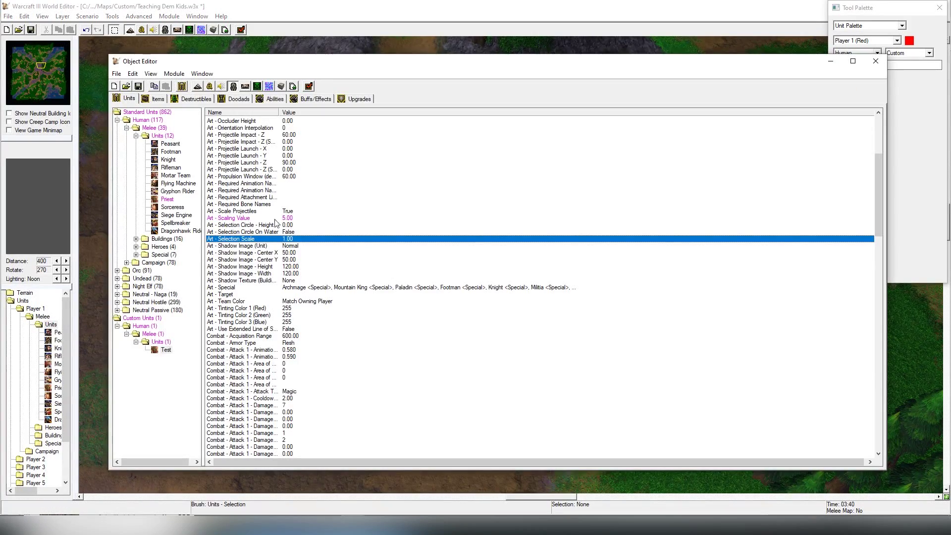
{"action": "key", "text": "Return"}
{"action": "type", "text": "5"}
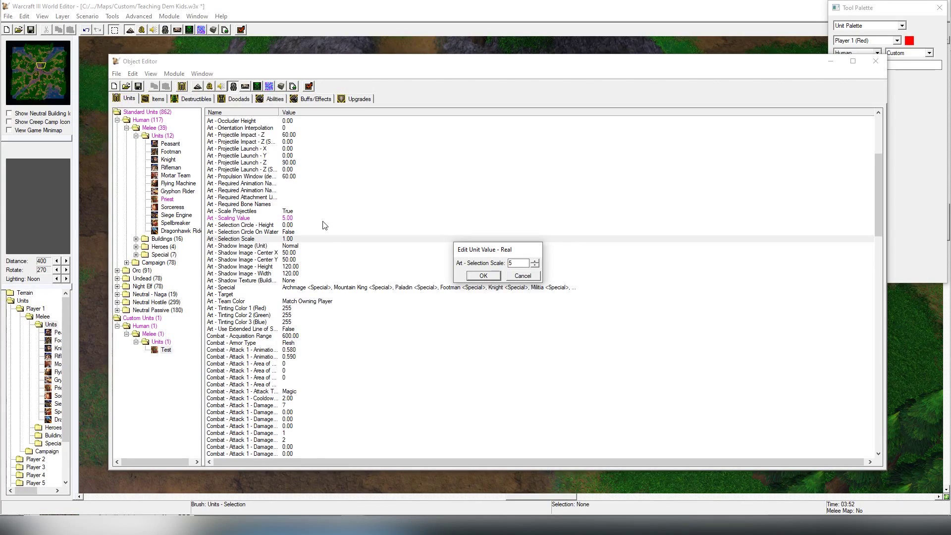
{"action": "left_click", "coordinate": [523, 275]}
{"action": "left_click", "coordinate": [435, 254]}
Set the Test unit's Art - Selection Scale to 4 and check its selection circle on the map
{"action": "double_click", "coordinate": [305, 240]}
{"action": "type", "text": "4"}
{"action": "key", "text": "Return"}
{"action": "left_click", "coordinate": [93, 315]}
{"action": "right_click_drag", "start_coordinate": [292, 114], "coordinate": [307, 146]}
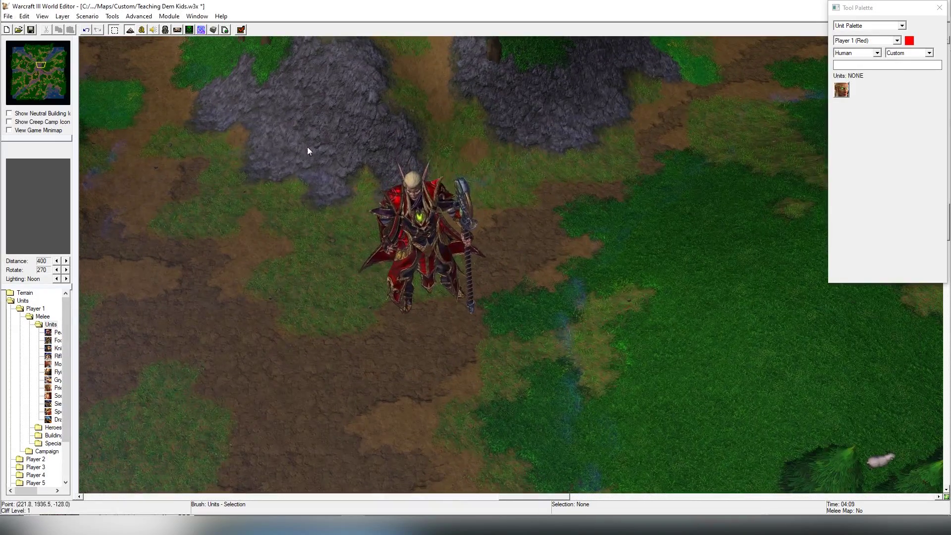
{"action": "left_click", "coordinate": [403, 205]}
{"action": "right_click_drag", "start_coordinate": [256, 256], "coordinate": [389, 343], "text": "ctrl"}
{"action": "scroll", "coordinate": [391, 349], "scroll_direction": "up", "scroll_amount": 2}
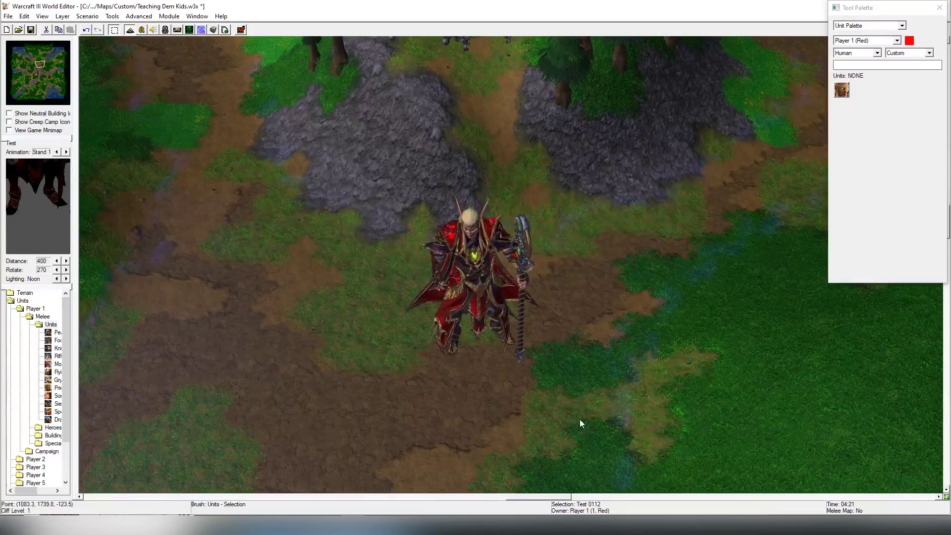
{"action": "left_click", "coordinate": [330, 344]}
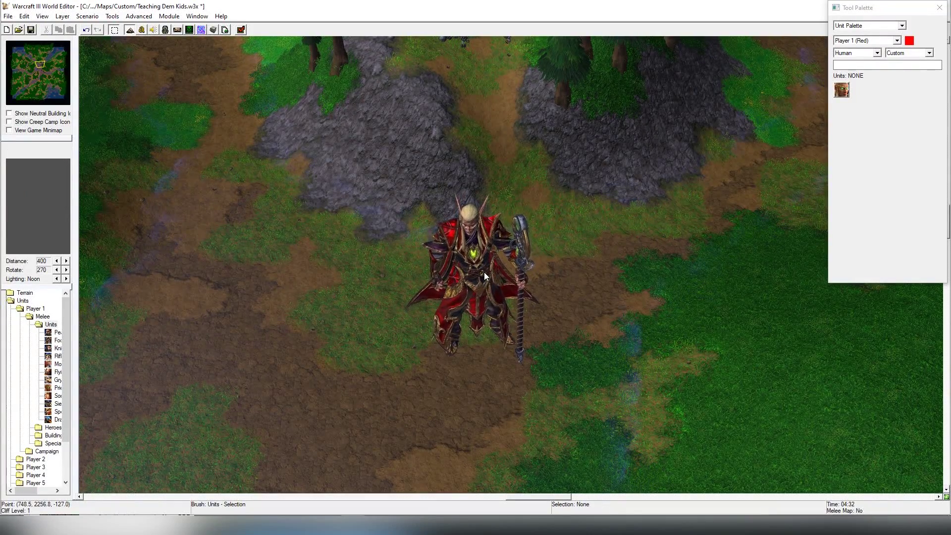
Set the Test unit's Art - Selection Scale to 0.01 in the Object Editor
{"action": "mouse_move", "coordinate": [358, 515]}
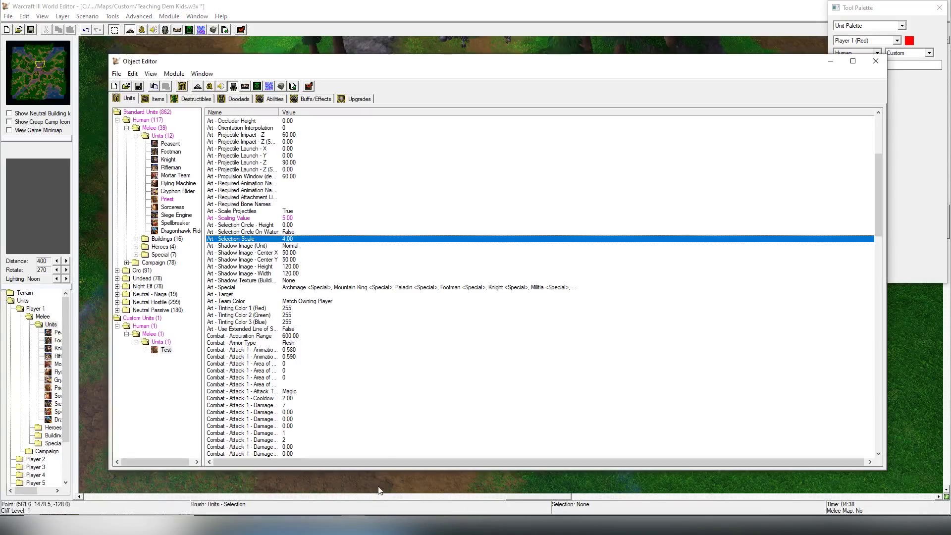
{"action": "key", "text": "Return"}
{"action": "type", "text": "0.01"}
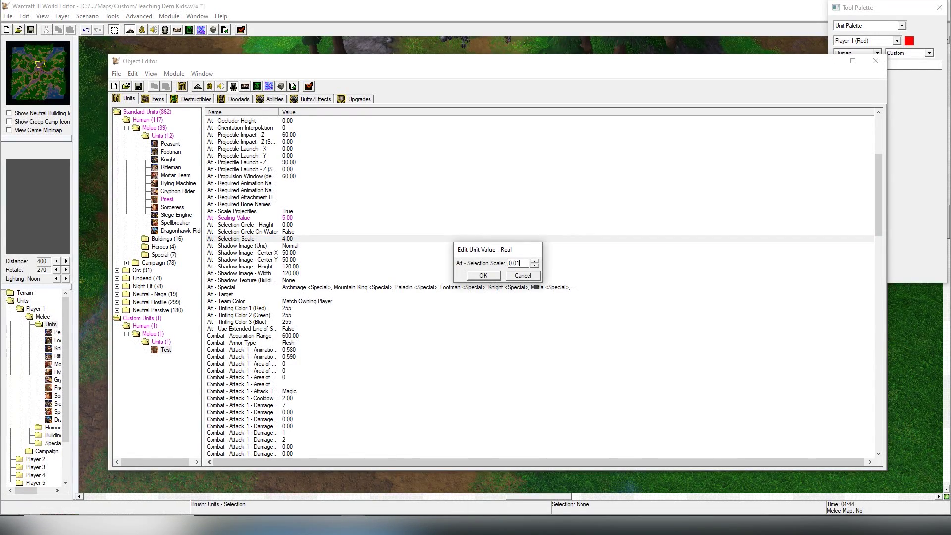
{"action": "key", "text": "Return"}
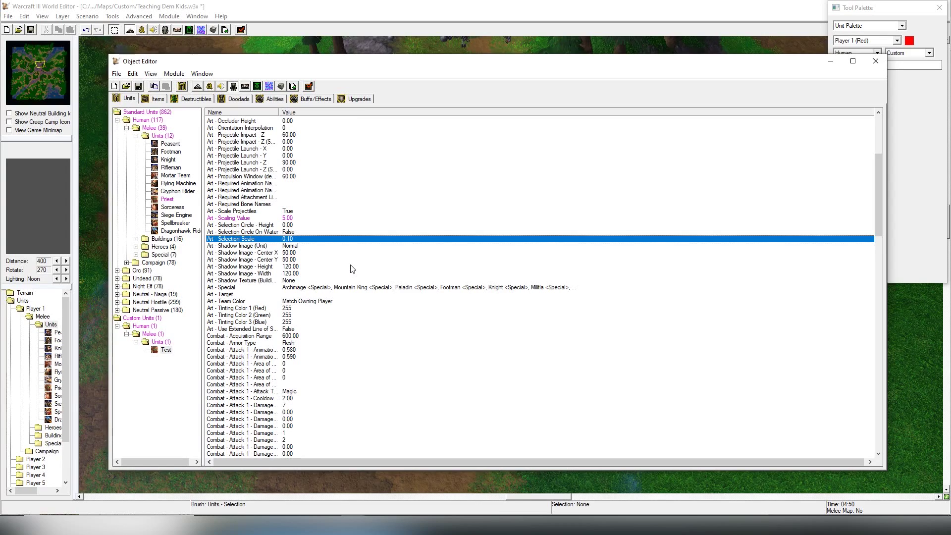
{"action": "left_click", "coordinate": [352, 267]}
{"action": "left_click", "coordinate": [317, 241]}
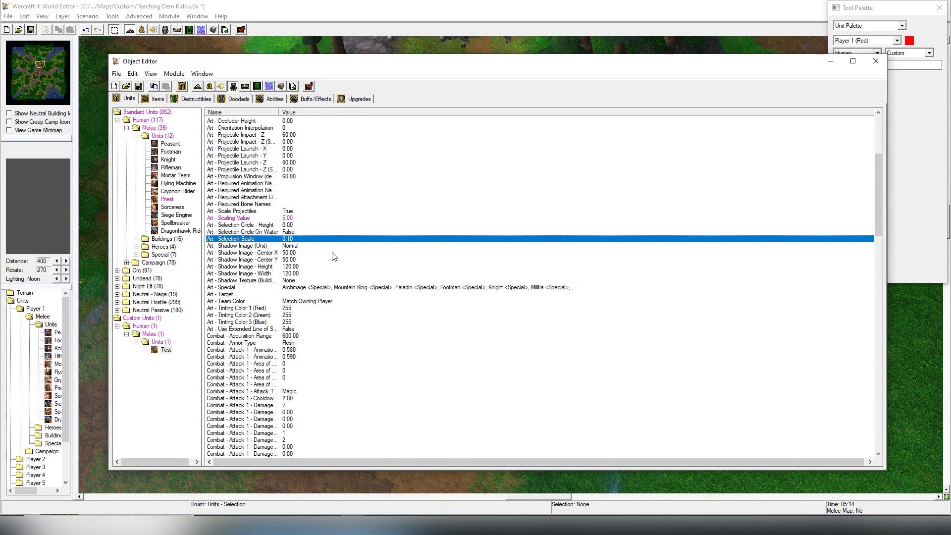
{"action": "scroll", "coordinate": [335, 257], "scroll_direction": "up", "scroll_amount": 7}
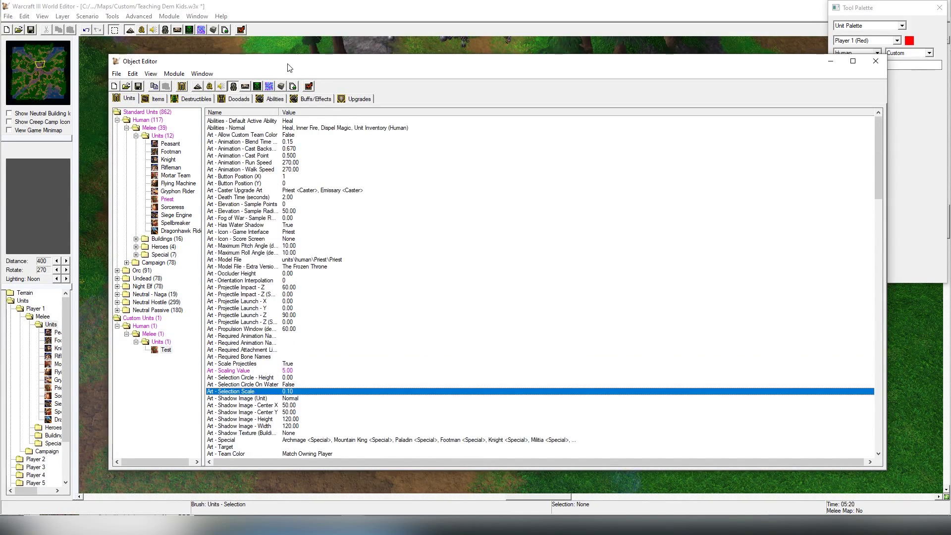
Return to the map, switch to the Doodad Palette and clear its search filter
{"action": "left_click", "coordinate": [255, 34]}
{"action": "right_click_drag", "start_coordinate": [238, 106], "coordinate": [440, 240]}
{"action": "key", "text": "d"}
{"action": "right_click_drag", "start_coordinate": [381, 136], "coordinate": [518, 311]}
{"action": "key", "text": "BackSpace"}
{"action": "key", "text": "BackSpace"}
{"action": "key", "text": "BackSpace"}
{"action": "key", "text": "BackSpace"}
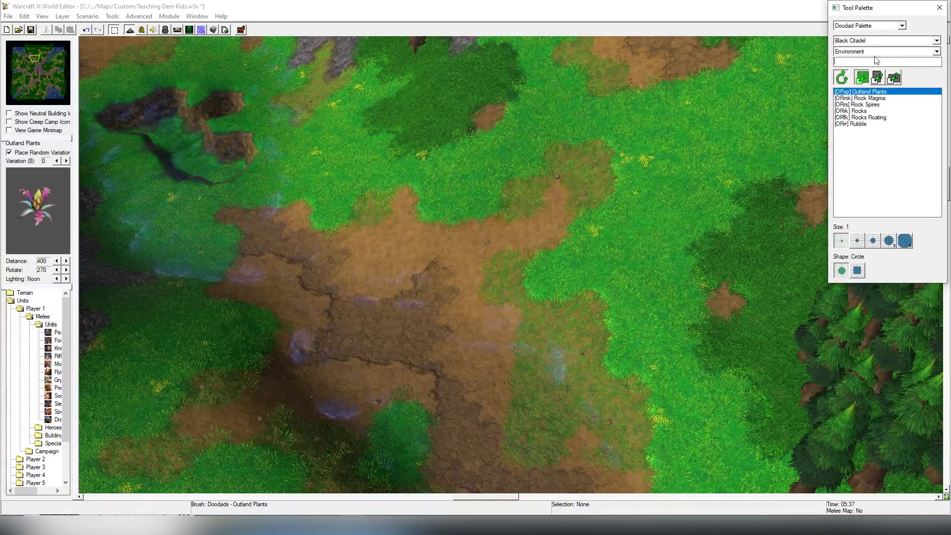
Switch the doodad tileset to Cityscape and choose the Faerie doodad from the Environment category
{"action": "left_click", "coordinate": [881, 40]}
{"action": "left_click", "coordinate": [881, 42]}
{"action": "left_click", "coordinate": [877, 41]}
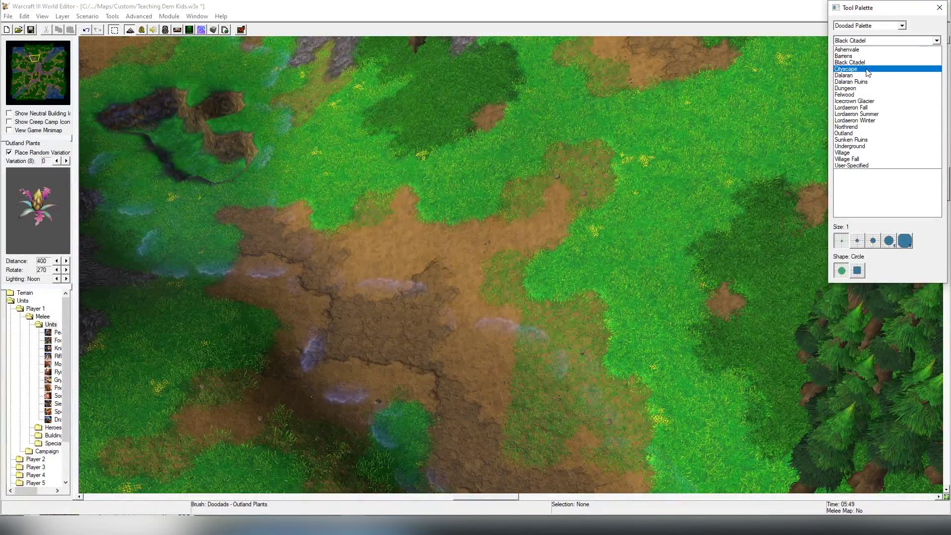
{"action": "left_click", "coordinate": [865, 69]}
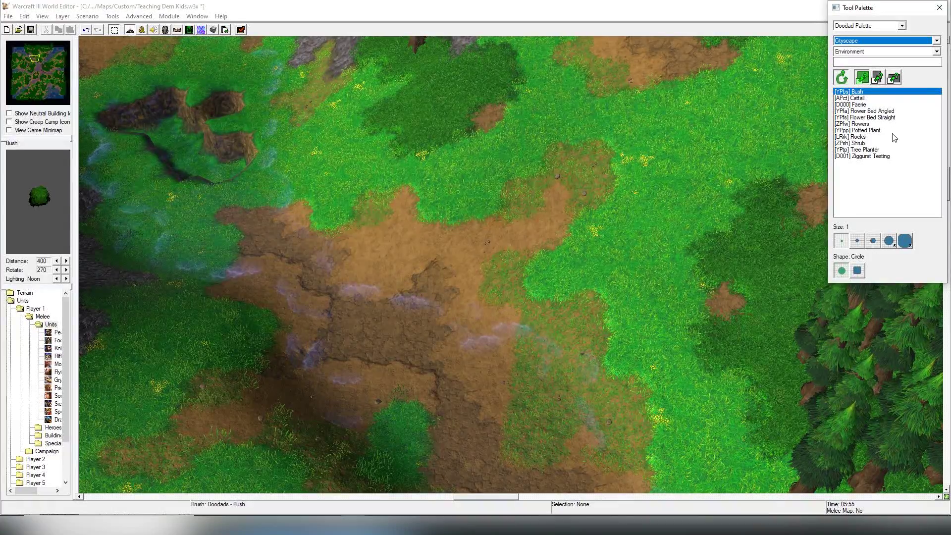
{"action": "left_click", "coordinate": [870, 111]}
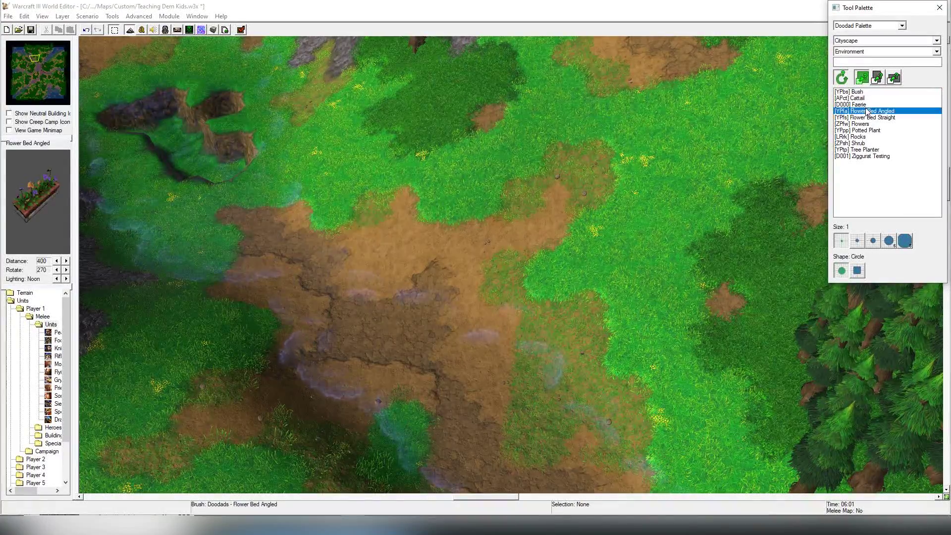
{"action": "left_click", "coordinate": [862, 104]}
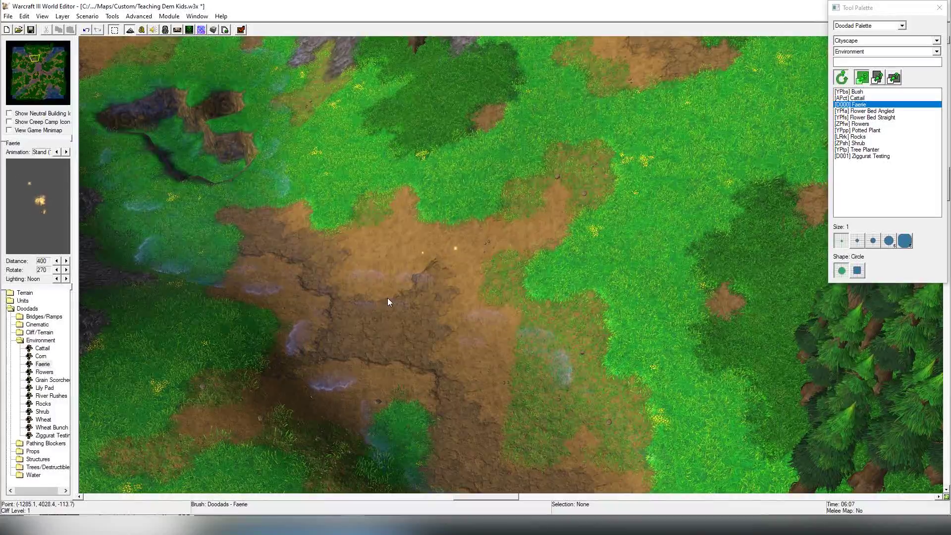
Place a Faerie doodad on the rocky slope beside the pine trees and return to selection mode
{"action": "right_click_drag", "start_coordinate": [376, 213], "coordinate": [418, 324]}
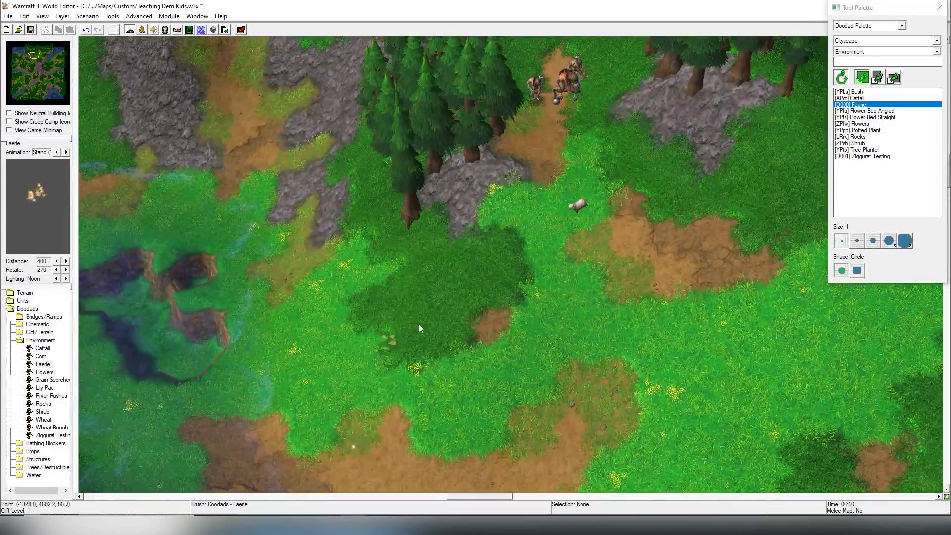
{"action": "left_click", "coordinate": [466, 210]}
{"action": "key", "text": "space"}
Select the placed Faerie doodad and move it to the trunk of the front pine tree
{"action": "scroll", "coordinate": [446, 257], "scroll_direction": "up", "scroll_amount": 3}
{"action": "right_click_drag", "start_coordinate": [371, 148], "coordinate": [404, 311]}
{"action": "scroll", "coordinate": [477, 346], "scroll_direction": "up", "scroll_amount": 3}
{"action": "left_click", "coordinate": [539, 240]}
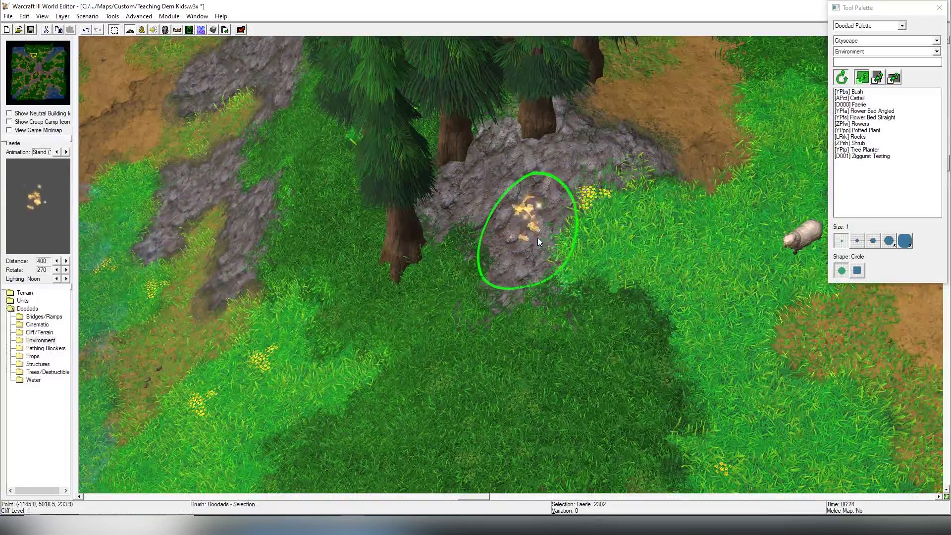
{"action": "left_click", "coordinate": [519, 230]}
{"action": "left_click", "coordinate": [540, 231]}
{"action": "left_click_drag", "start_coordinate": [537, 233], "coordinate": [415, 245]}
Raise the Faerie doodad to the top of the front pine tree and deselect it
{"action": "right_click_drag", "start_coordinate": [415, 245], "coordinate": [480, 279]}
{"action": "scroll", "coordinate": [480, 279], "scroll_direction": "up", "scroll_amount": 2}
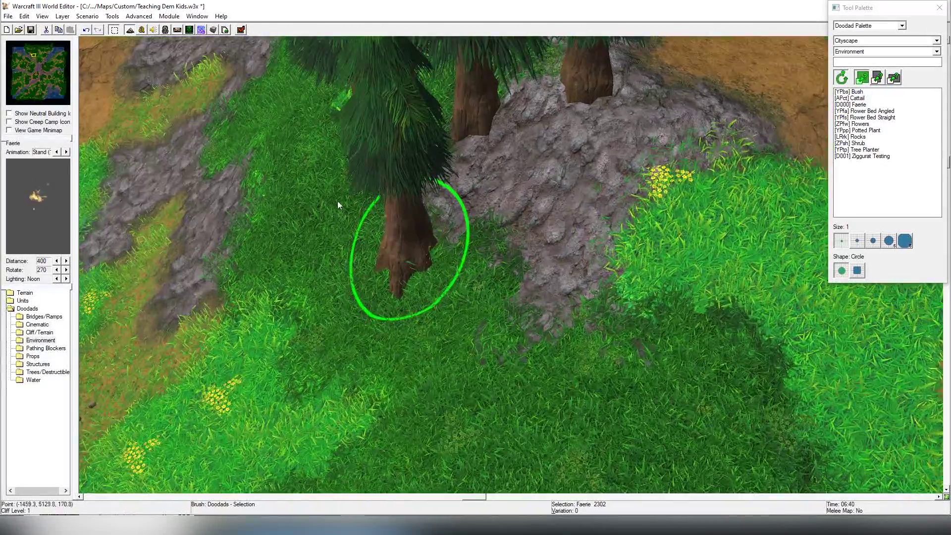
{"action": "right_click_drag", "start_coordinate": [347, 206], "coordinate": [384, 230]}
{"action": "right_click_drag", "start_coordinate": [506, 249], "coordinate": [540, 281]}
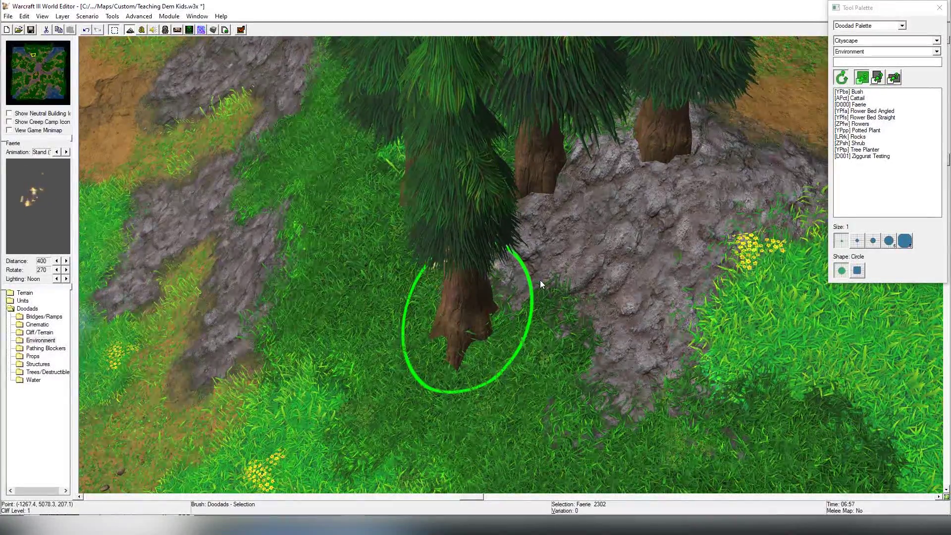
{"action": "scroll", "coordinate": [538, 279], "scroll_direction": "down", "scroll_amount": 1}
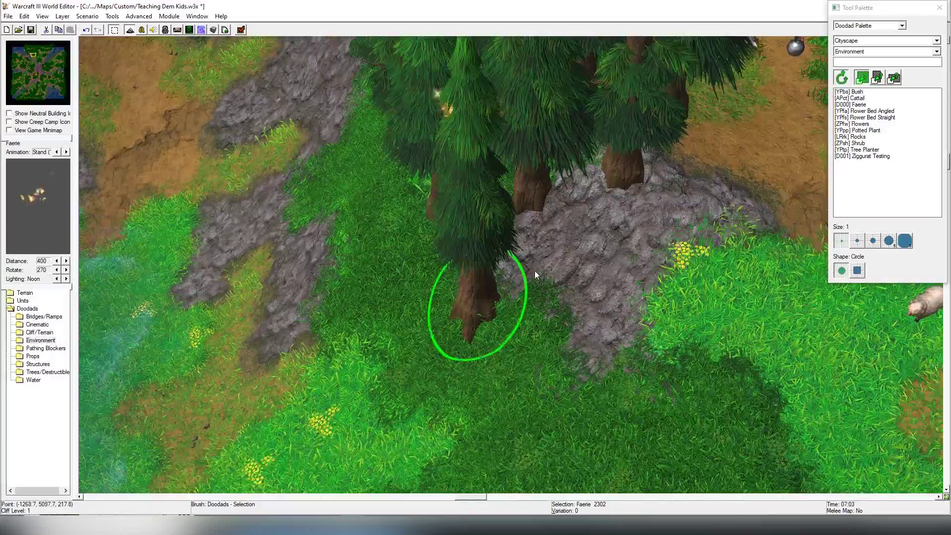
{"action": "scroll", "coordinate": [536, 276], "scroll_direction": "up", "scroll_amount": 1}
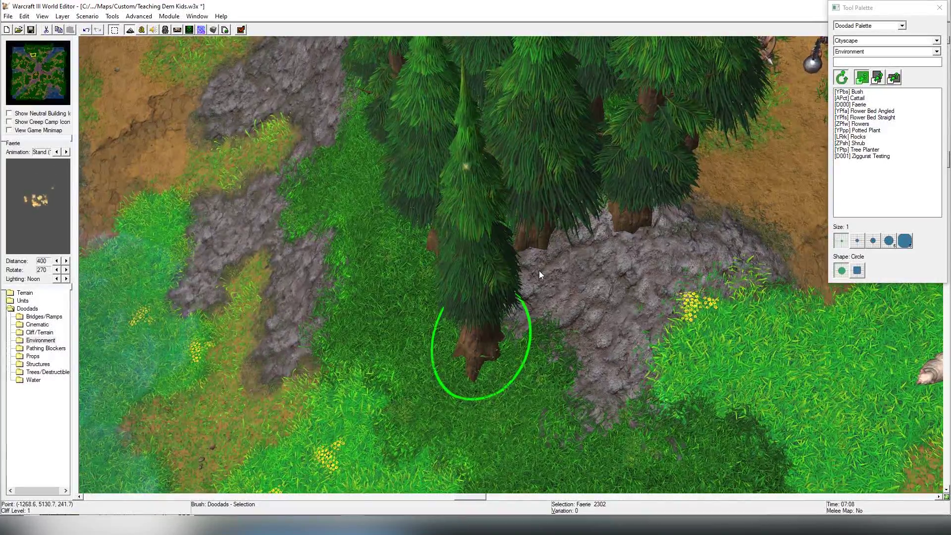
{"action": "right_click_drag", "start_coordinate": [539, 270], "coordinate": [593, 346]}
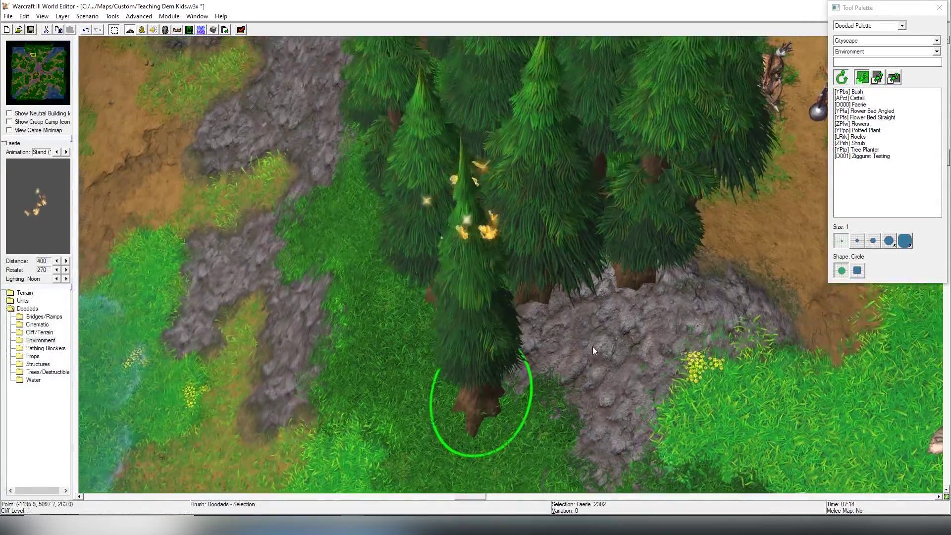
{"action": "left_click", "coordinate": [611, 364]}
{"action": "scroll", "coordinate": [610, 364], "scroll_direction": "down", "scroll_amount": 1}
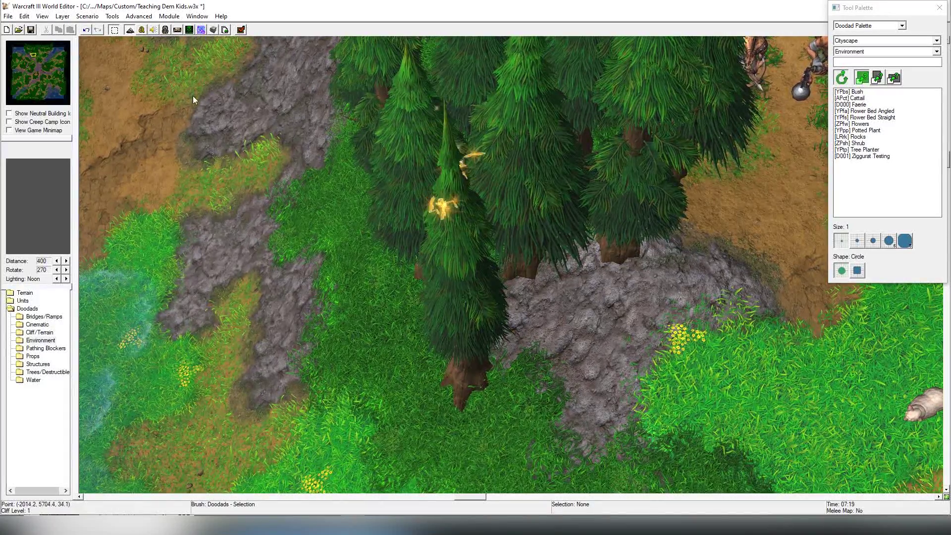
Open the doodads in the Object Editor and select the custom Faerie doodad
{"action": "left_click", "coordinate": [165, 30]}
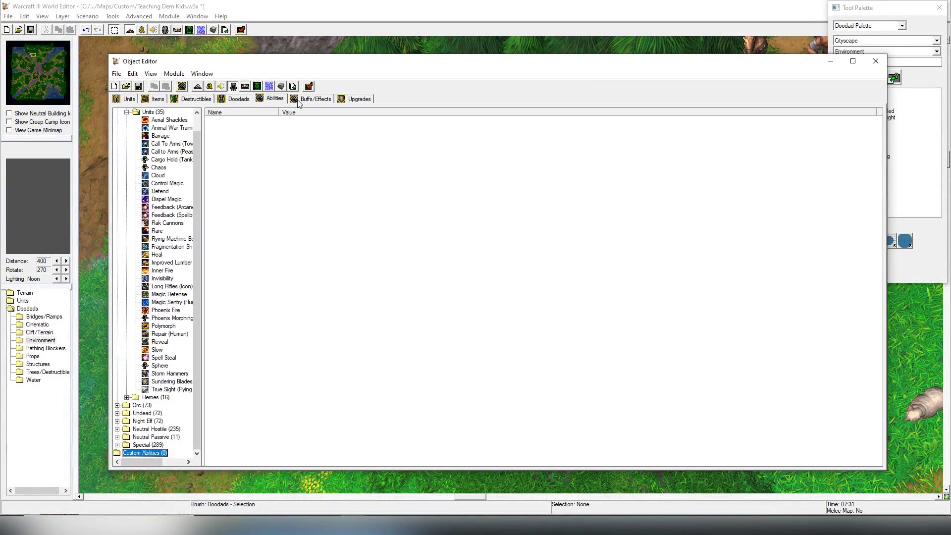
{"action": "left_click", "coordinate": [230, 99]}
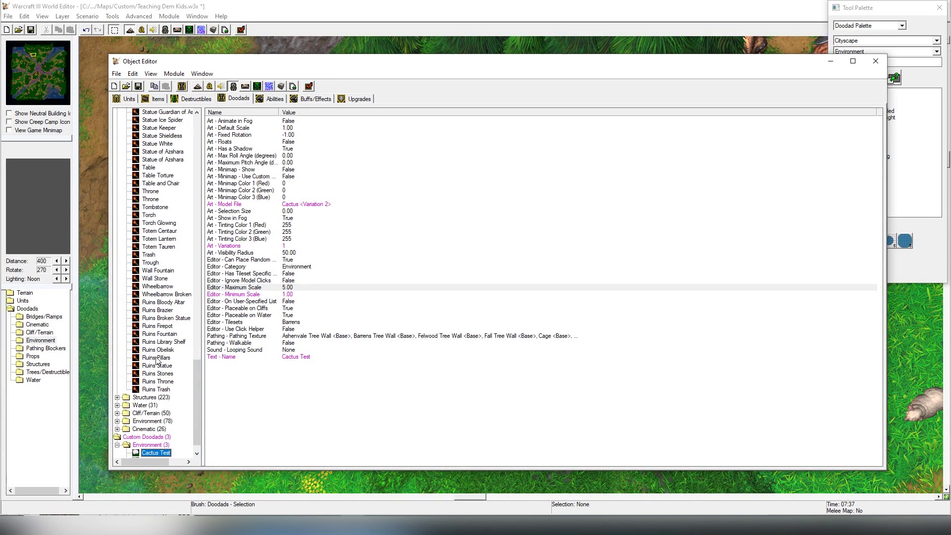
{"action": "scroll", "coordinate": [157, 361], "scroll_direction": "down", "scroll_amount": 1}
{"action": "left_click", "coordinate": [149, 445]}
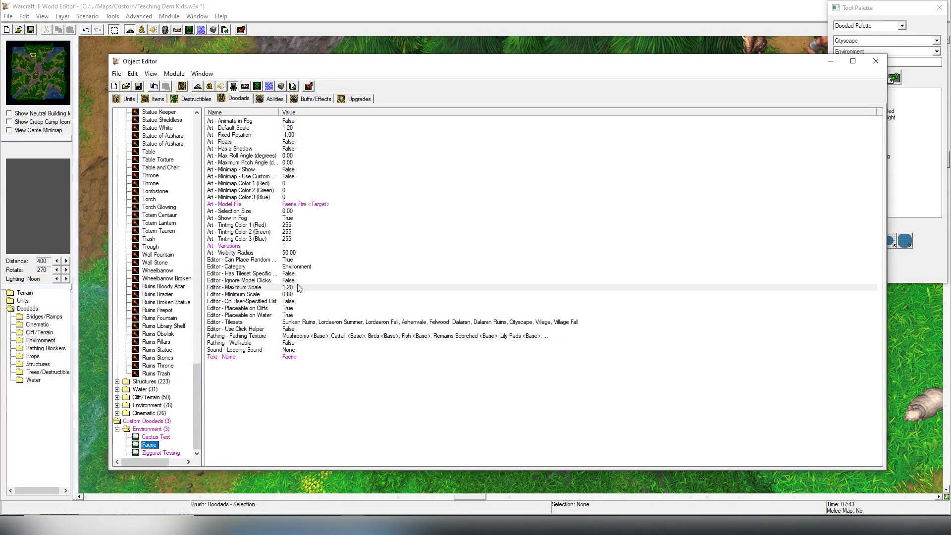
Set Faerie's Art - Model File to the Flame Strike <Target>, Burning Oil <Target> preset and check the effect on the map
{"action": "left_click", "coordinate": [304, 246]}
{"action": "left_click", "coordinate": [271, 205]}
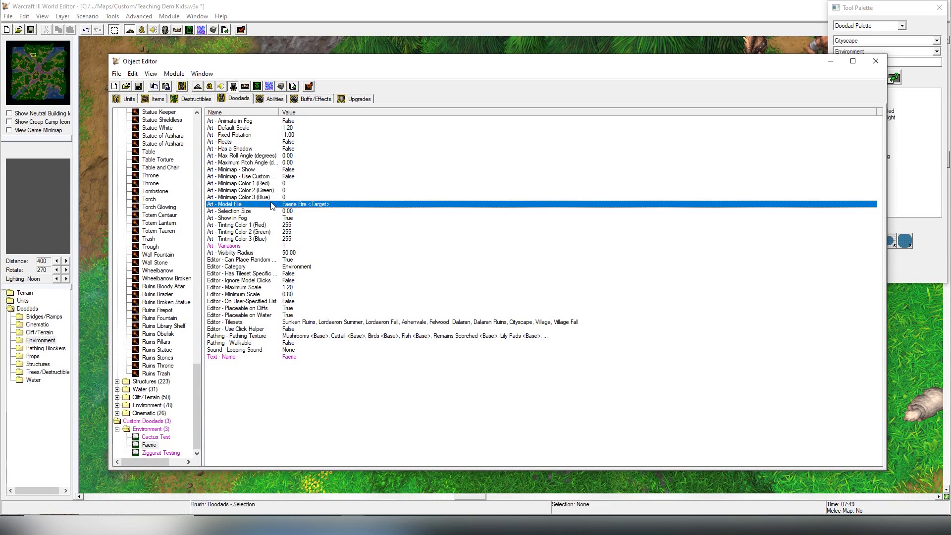
{"action": "double_click", "coordinate": [272, 204]}
{"action": "left_click", "coordinate": [403, 258]}
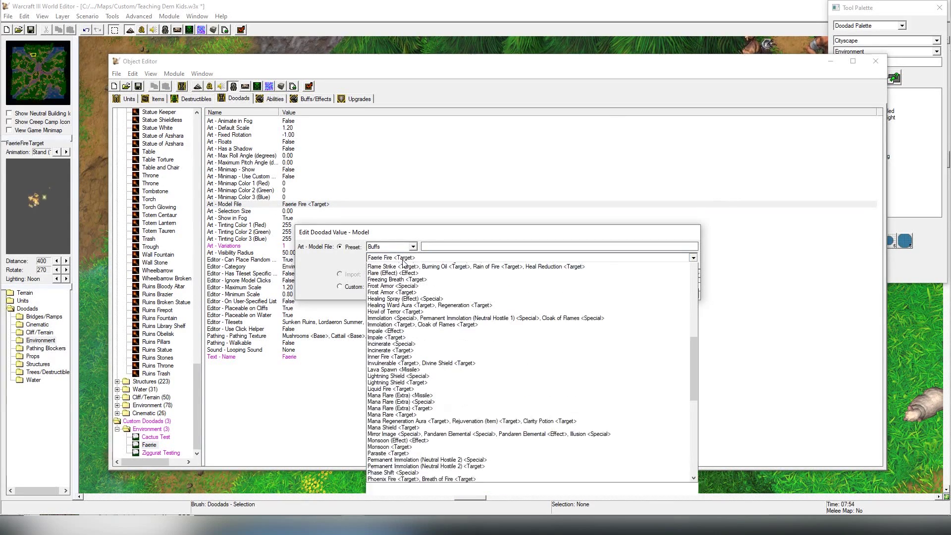
{"action": "left_click", "coordinate": [398, 280]}
{"action": "key", "text": "Return"}
{"action": "left_click", "coordinate": [98, 259]}
{"action": "right_click_drag", "start_coordinate": [198, 216], "coordinate": [202, 239]}
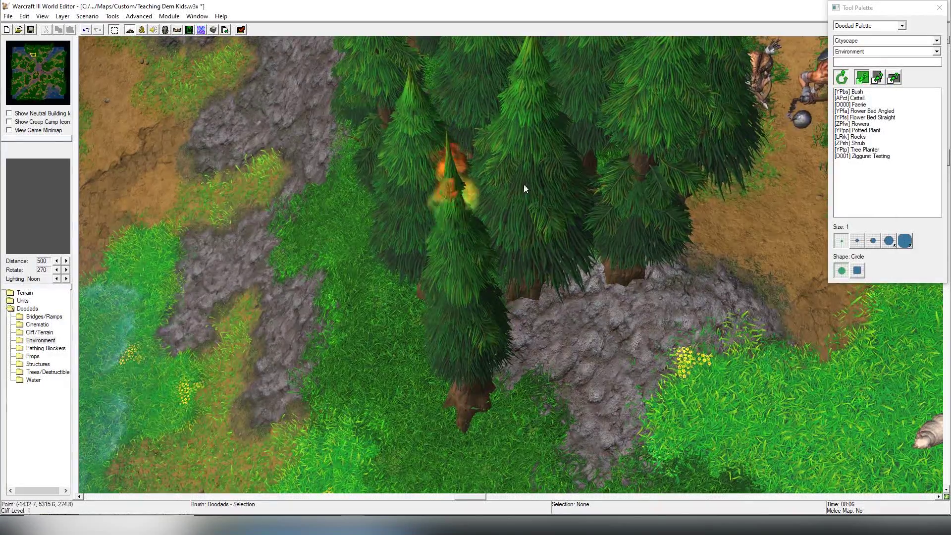
Set Faerie's Art - Model File to the Immolation <Target>, Cloak of Flames <Target> preset and return to the map
{"action": "left_click", "coordinate": [165, 30]}
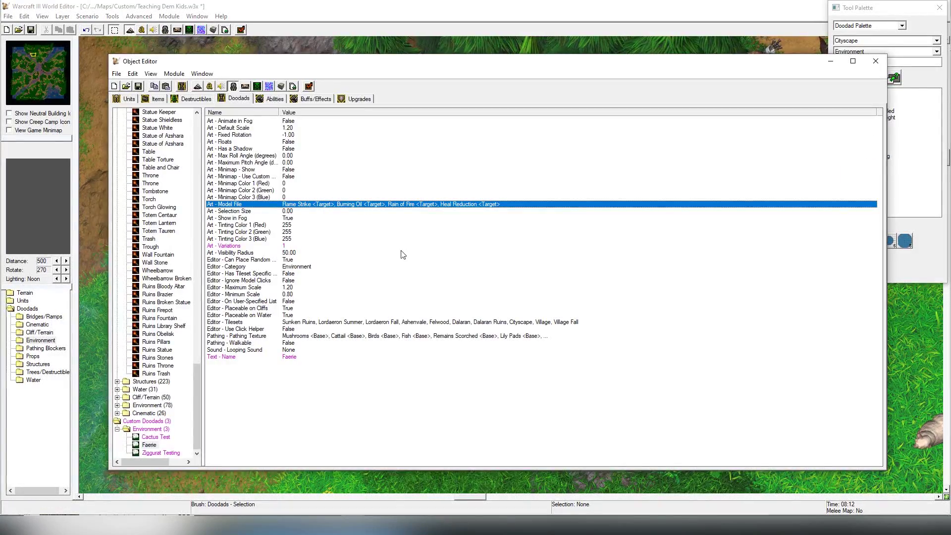
{"action": "double_click", "coordinate": [327, 204]}
{"action": "left_click", "coordinate": [414, 257]}
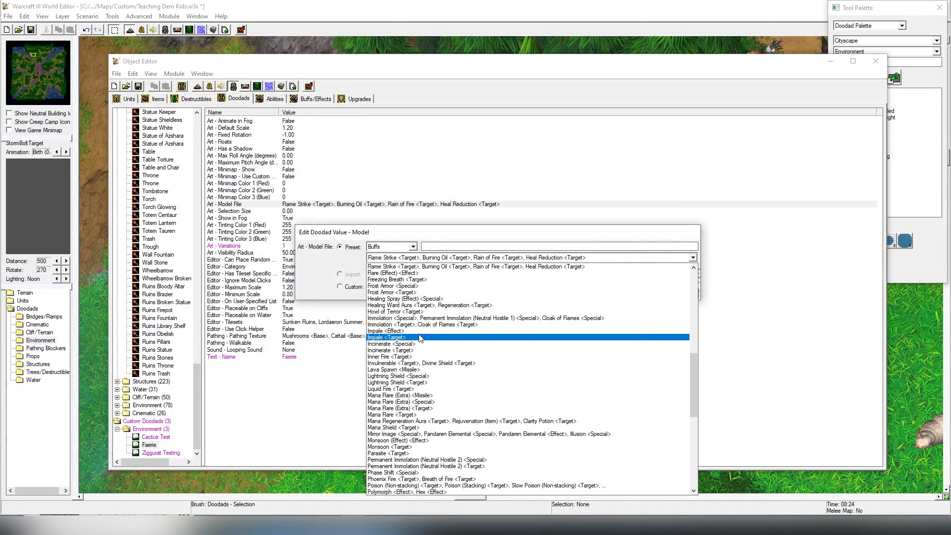
{"action": "left_click", "coordinate": [419, 326]}
{"action": "key", "text": "Return"}
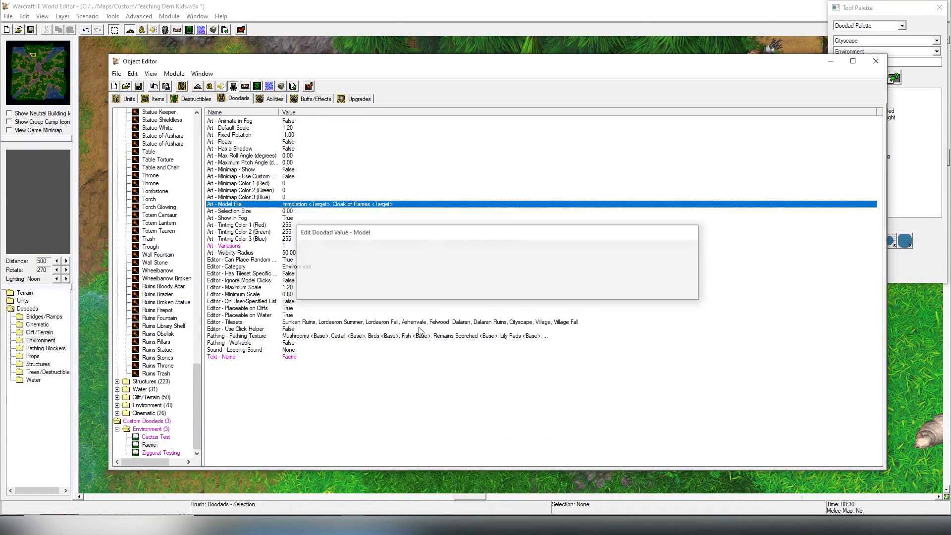
{"action": "left_click", "coordinate": [422, 5]}
{"action": "scroll", "coordinate": [525, 299], "scroll_direction": "down", "scroll_amount": 4}
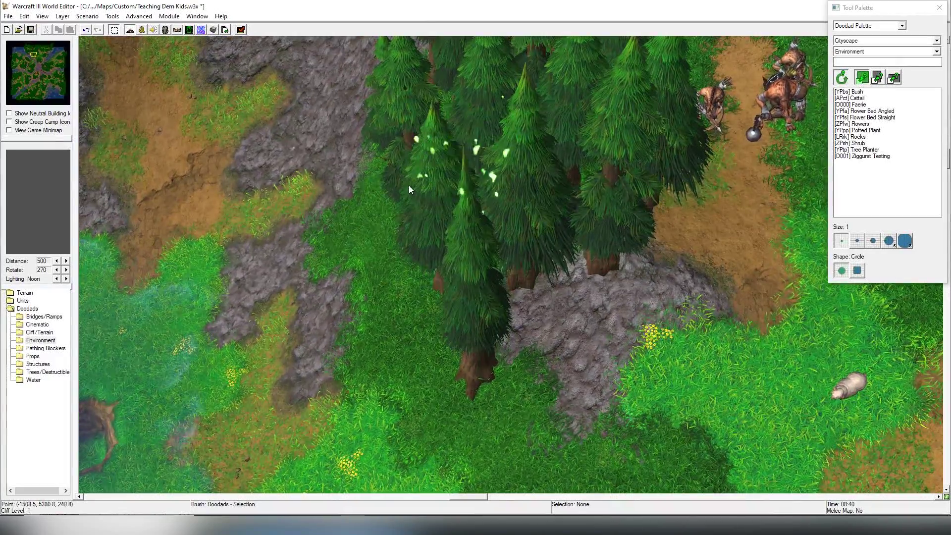
Switch to the Faerie brush and place a cluster of Faerie doodads around the base of the front pine tree
{"action": "left_click", "coordinate": [409, 185]}
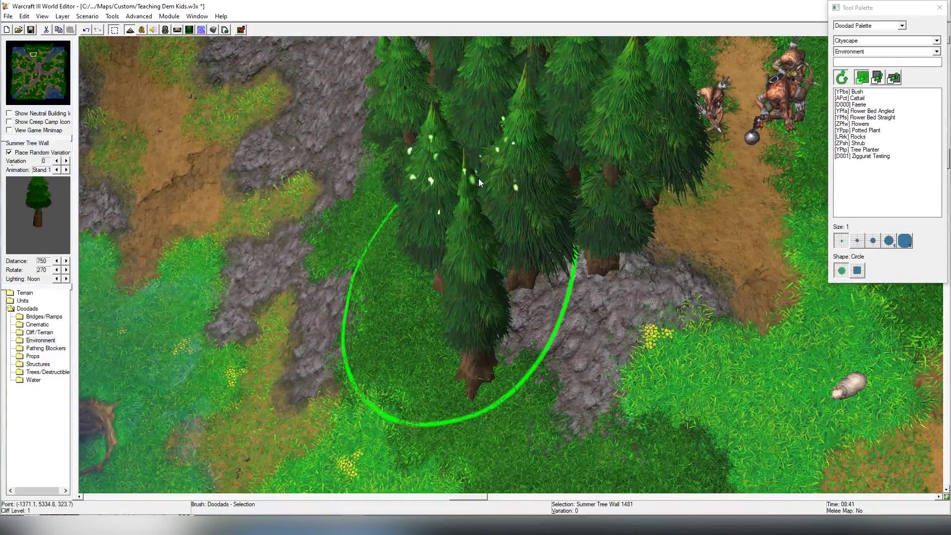
{"action": "left_click", "coordinate": [478, 178]}
{"action": "left_click_drag", "start_coordinate": [364, 159], "coordinate": [560, 420]}
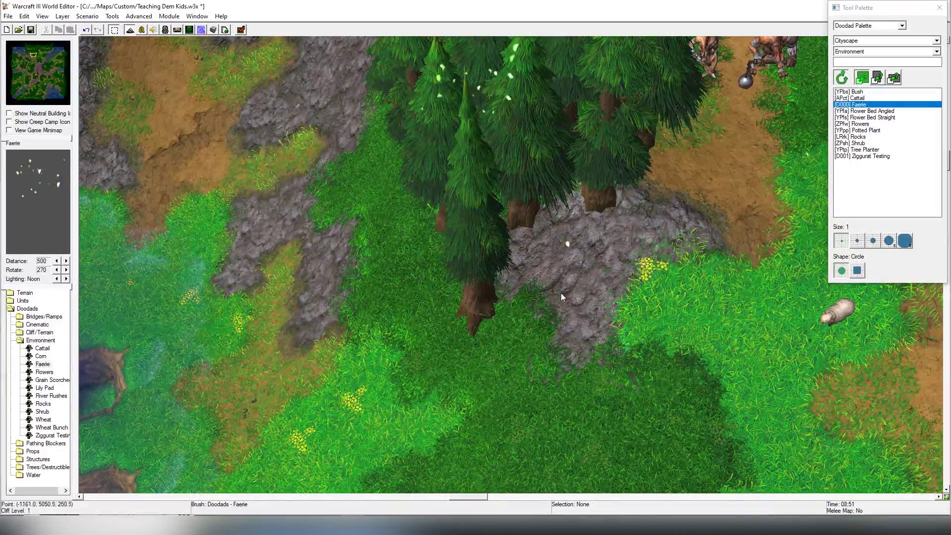
{"action": "mouse_move", "coordinate": [540, 297]}
{"action": "left_mouse_down"}
{"action": "mouse_move", "coordinate": [436, 290]}
{"action": "mouse_move", "coordinate": [481, 305]}
{"action": "left_mouse_up"}
{"action": "scroll", "coordinate": [700, 373], "scroll_direction": "down", "scroll_amount": 4}
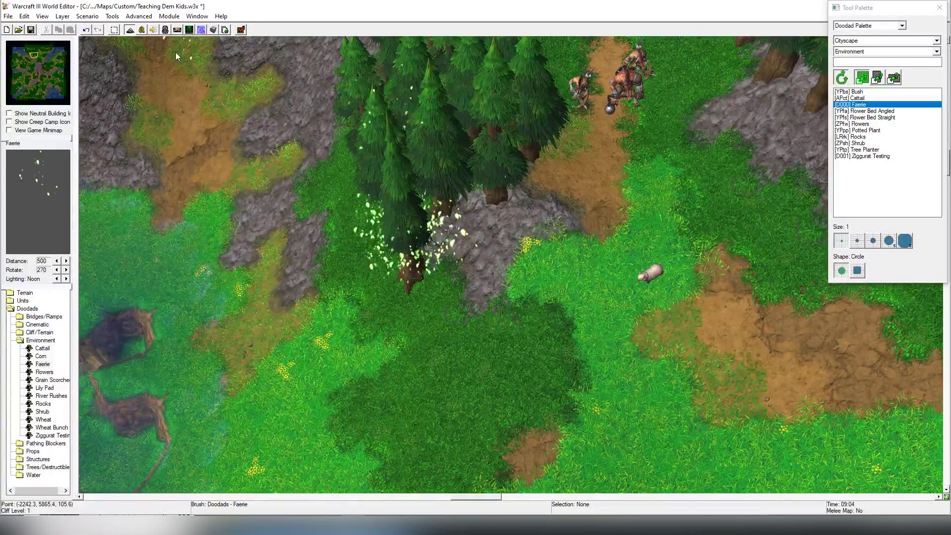
Set Faerie's Art - Tinting Color 2 (Green) to 0 in the Object Editor and check the effect on the map
{"action": "left_click", "coordinate": [165, 30]}
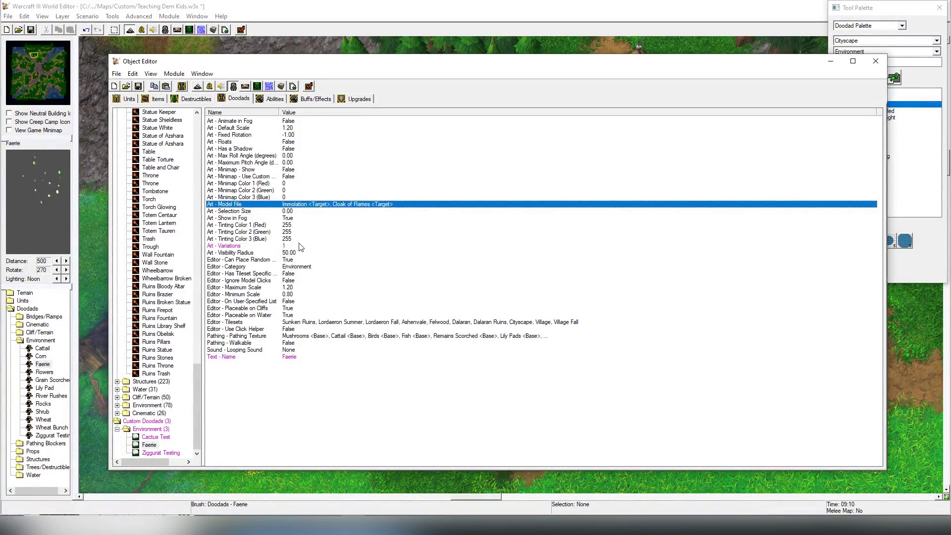
{"action": "left_click", "coordinate": [295, 225]}
{"action": "left_click", "coordinate": [296, 233]}
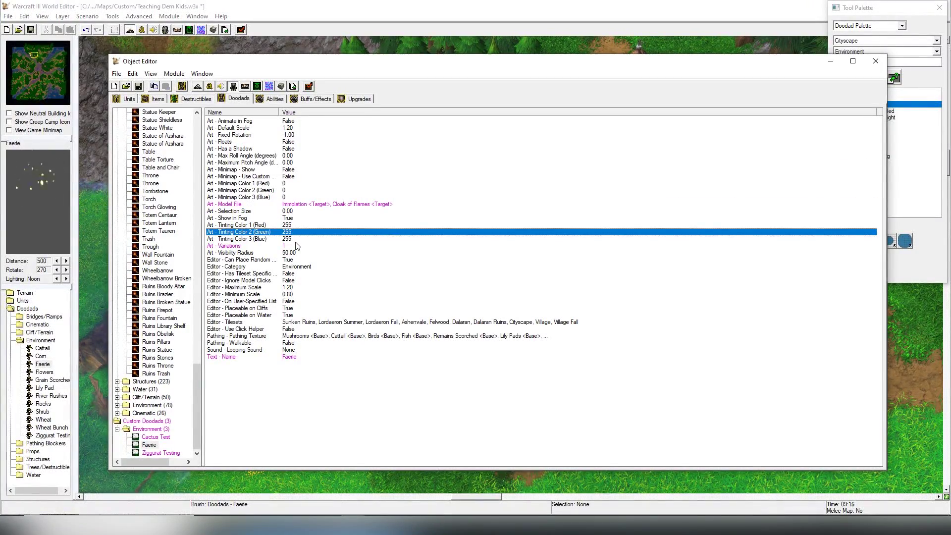
{"action": "key", "text": "Return"}
{"action": "type", "text": "0"}
{"action": "key", "text": "Return"}
{"action": "left_click", "coordinate": [368, 5]}
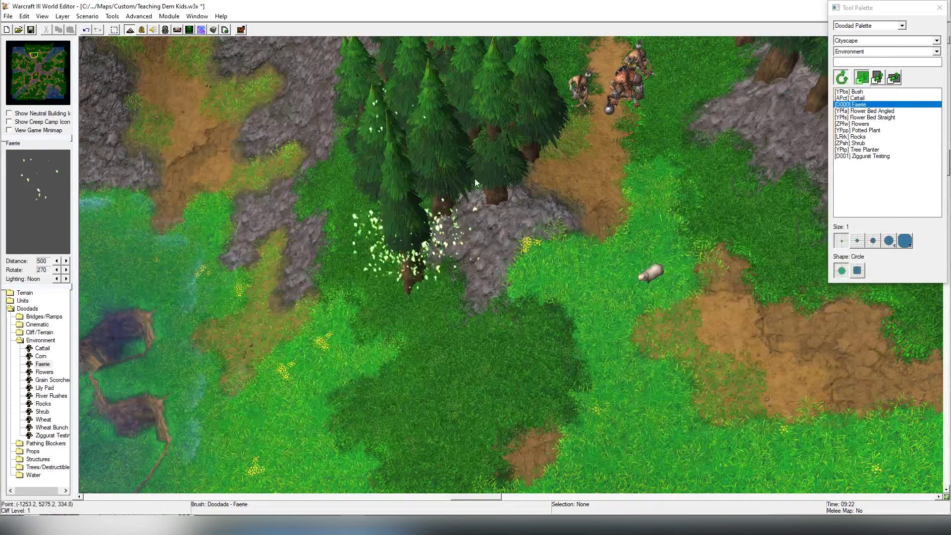
Set Faerie's Art - Model File to the Faerie Fire <Target> preset and check the effect around the pine tree on the map
{"action": "left_click", "coordinate": [165, 29]}
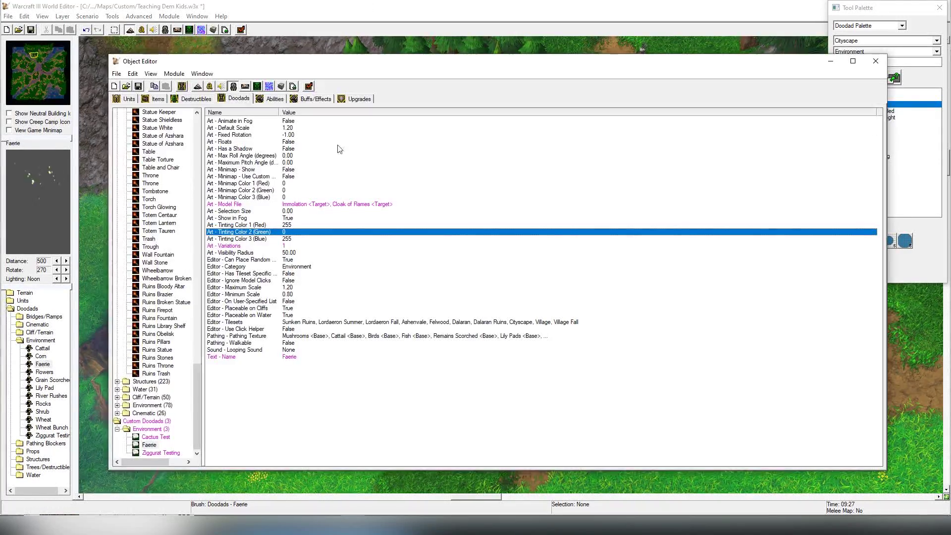
{"action": "left_click", "coordinate": [337, 207]}
{"action": "key", "text": "Return"}
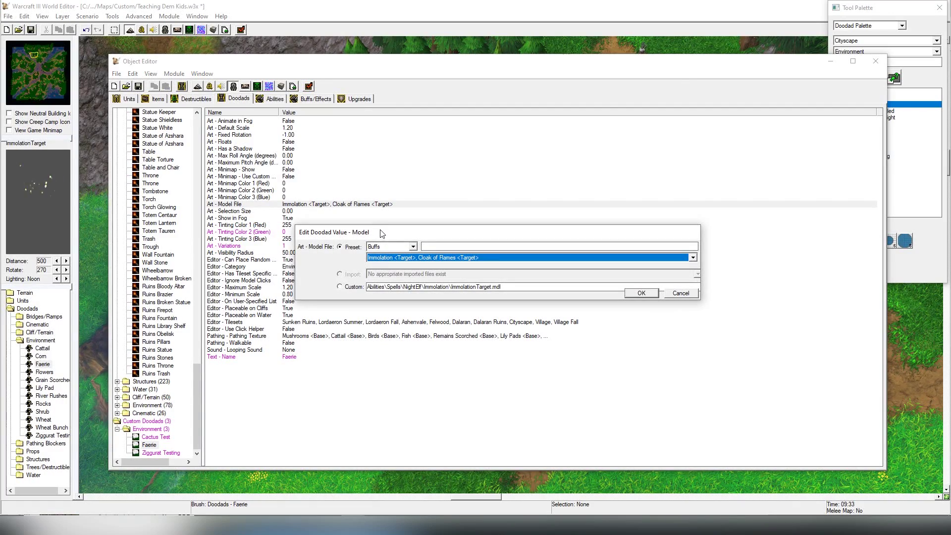
{"action": "left_click", "coordinate": [395, 261]}
{"action": "key", "text": "f"}
{"action": "key", "text": "Return"}
{"action": "key", "text": "Return"}
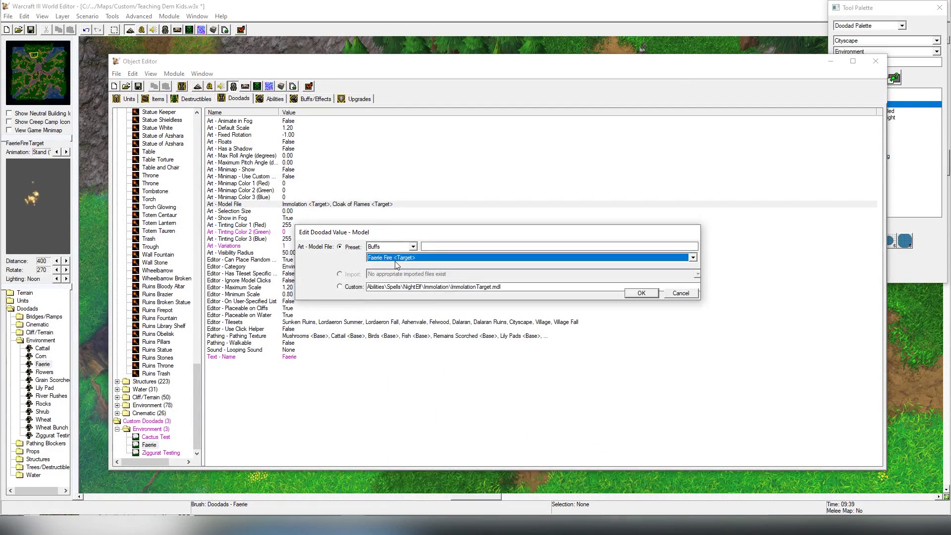
{"action": "left_click", "coordinate": [98, 298]}
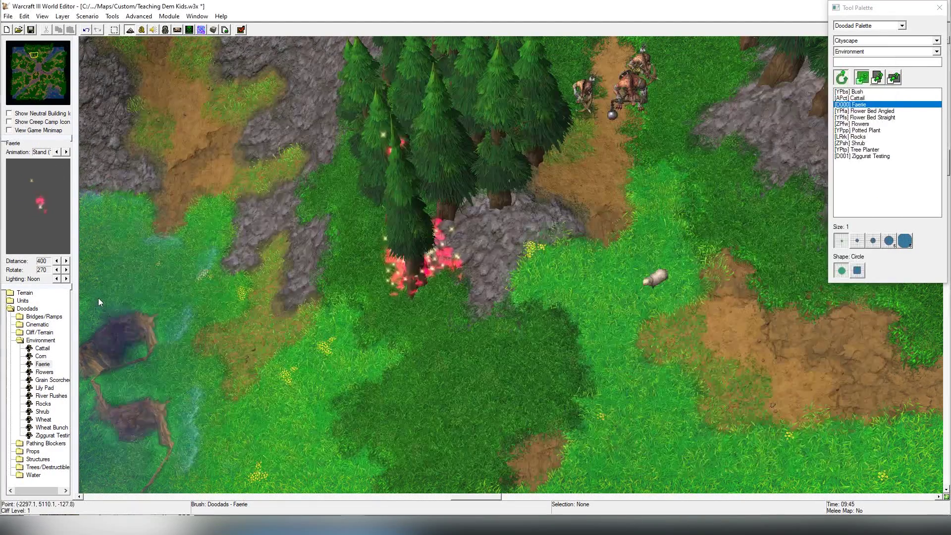
{"action": "right_click_drag", "start_coordinate": [166, 297], "coordinate": [276, 349]}
Move the Object Editor clear of the pine tree and set Faerie's Art - Tinting Color 2 (Green) to 255
{"action": "left_click", "coordinate": [165, 30]}
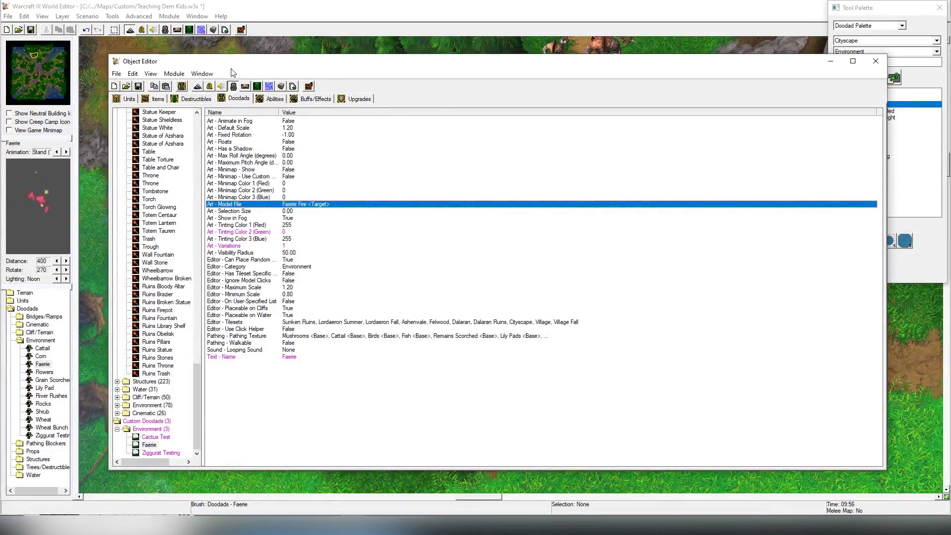
{"action": "left_click_drag", "start_coordinate": [230, 57], "coordinate": [583, 58]}
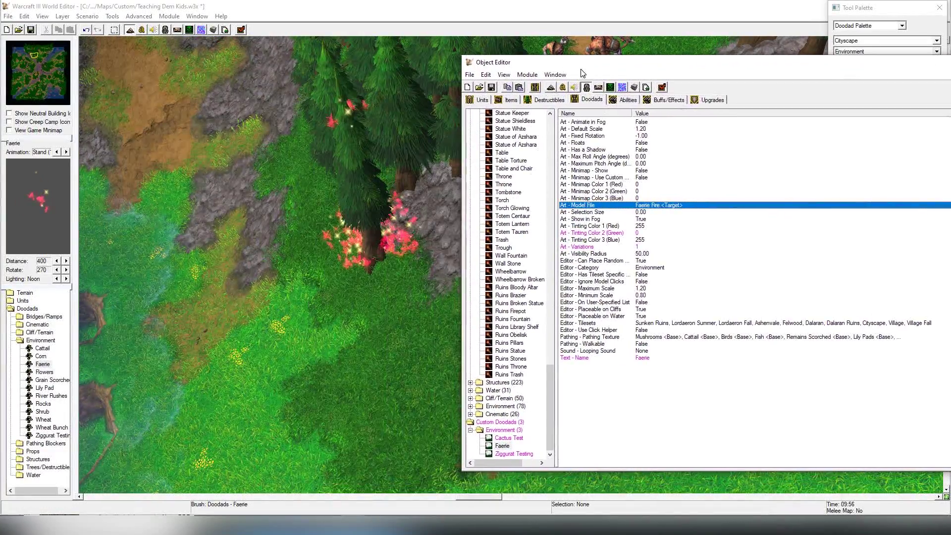
{"action": "double_click", "coordinate": [644, 233]}
{"action": "type", "text": "255"}
{"action": "key", "text": "Return"}
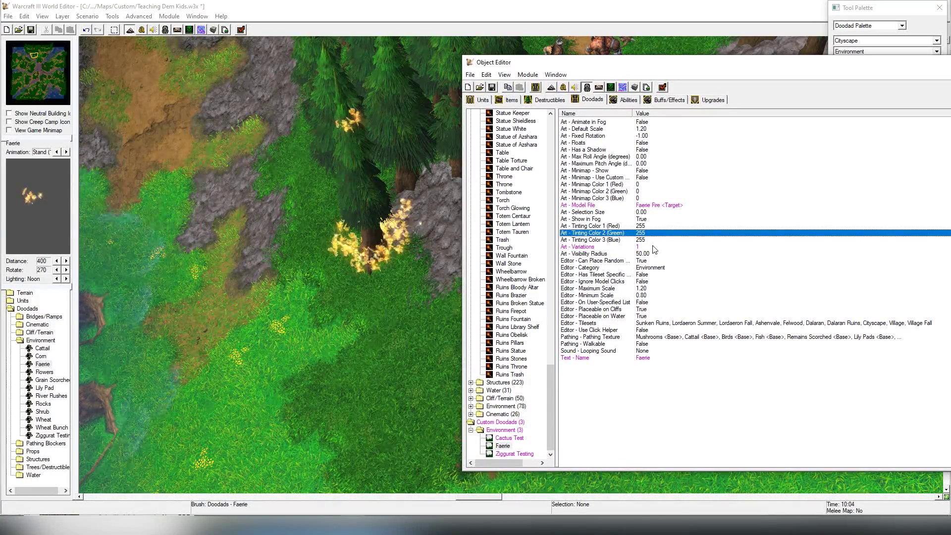
Set Faerie's Tinting Color 3 (Blue) and Tinting Color 1 (Red) to 0 and return to the map
{"action": "double_click", "coordinate": [649, 241]}
{"action": "type", "text": "0"}
{"action": "key", "text": "Return"}
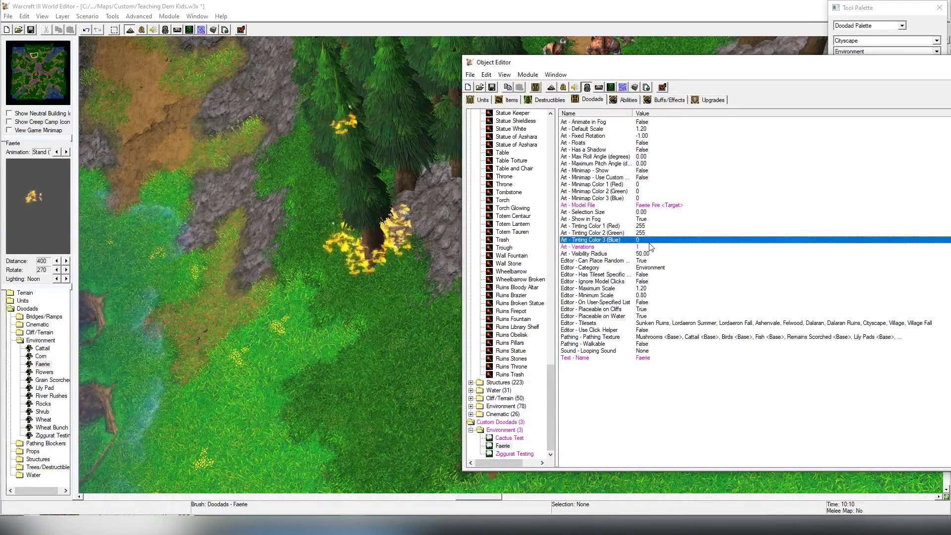
{"action": "double_click", "coordinate": [653, 226]}
{"action": "type", "text": "0"}
{"action": "key", "text": "Return"}
{"action": "left_click", "coordinate": [128, 300]}
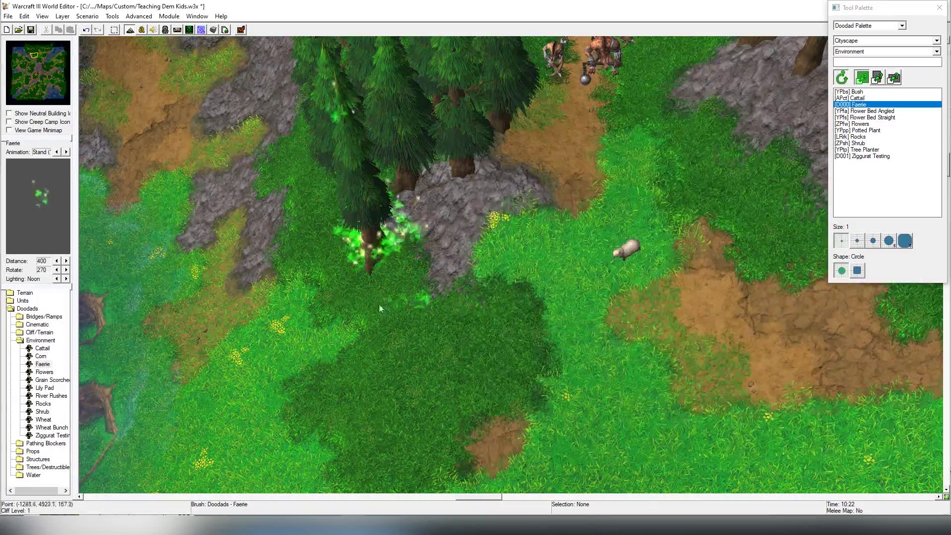
Examine the tinted Faerie effects around the base of the pine tree and on the grass in front of it
{"action": "scroll", "coordinate": [338, 301], "scroll_direction": "up", "scroll_amount": 3}
{"action": "right_click_drag", "start_coordinate": [337, 301], "coordinate": [384, 467]}
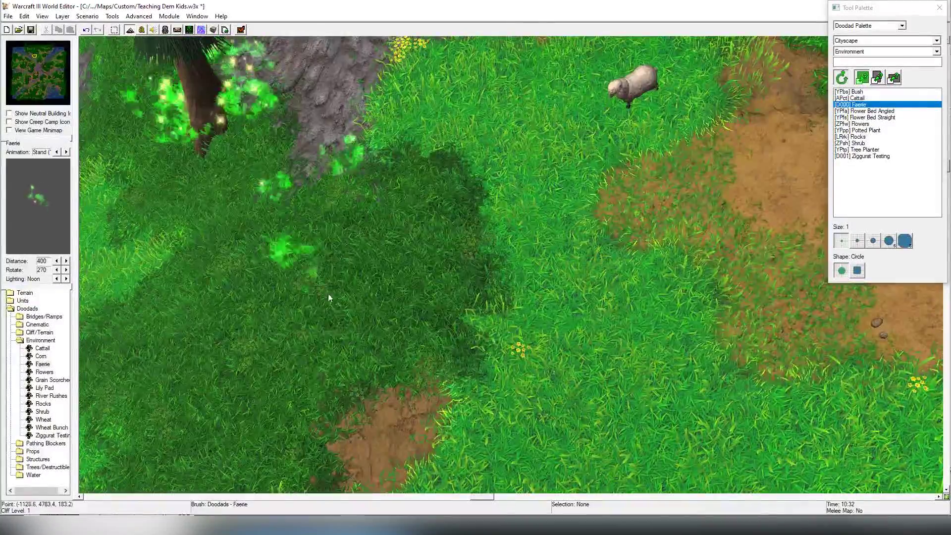
{"action": "right_click_drag", "start_coordinate": [329, 297], "coordinate": [297, 329]}
{"action": "scroll", "coordinate": [297, 329], "scroll_direction": "up", "scroll_amount": 2}
{"action": "scroll", "coordinate": [297, 329], "scroll_direction": "down", "scroll_amount": 3}
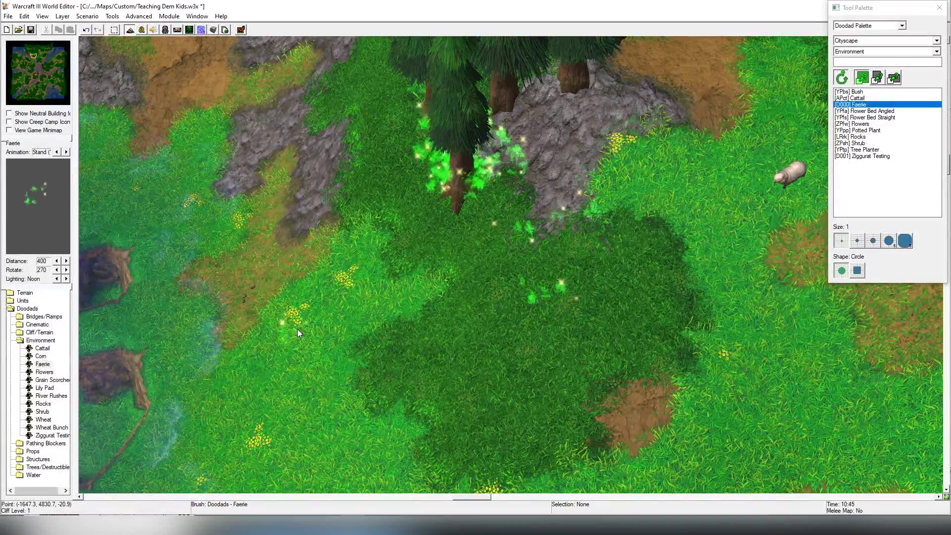
{"action": "scroll", "coordinate": [311, 269], "scroll_direction": "up", "scroll_amount": 2}
{"action": "right_click_drag", "start_coordinate": [238, 416], "coordinate": [335, 295]}
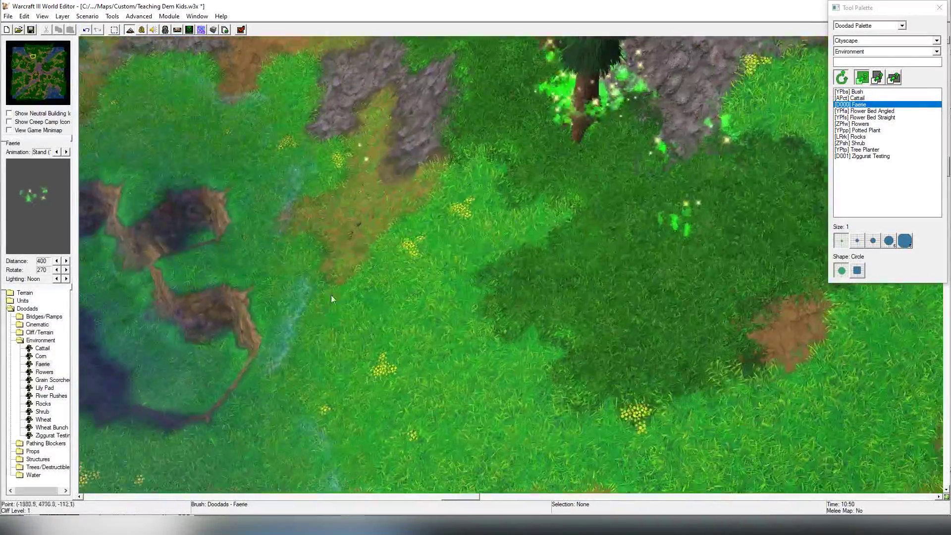
{"action": "right_click_drag", "start_coordinate": [358, 225], "coordinate": [421, 327]}
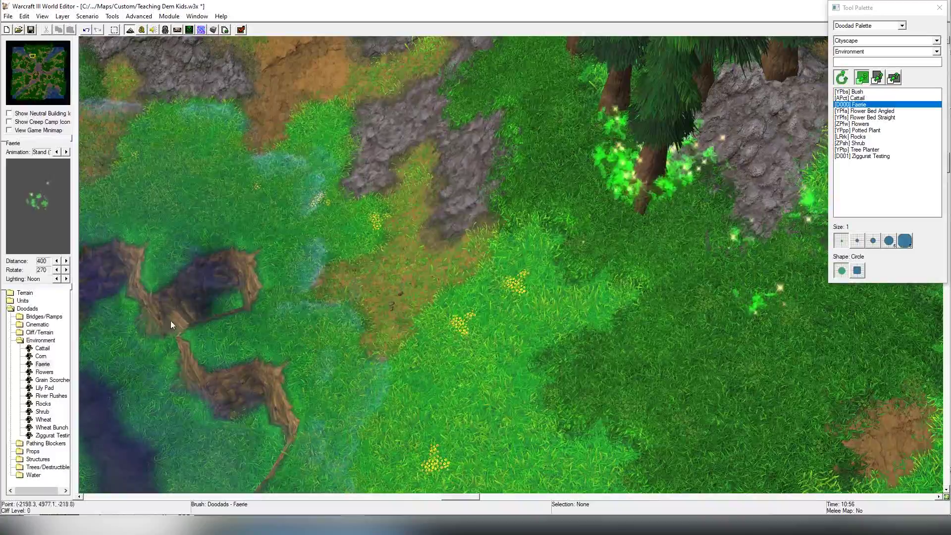
Switch from the Faerie brush to selection mode and look over the sunken pit and the nearby riverbank
{"action": "right_click_drag", "start_coordinate": [164, 391], "coordinate": [370, 307]}
{"action": "key", "text": "space"}
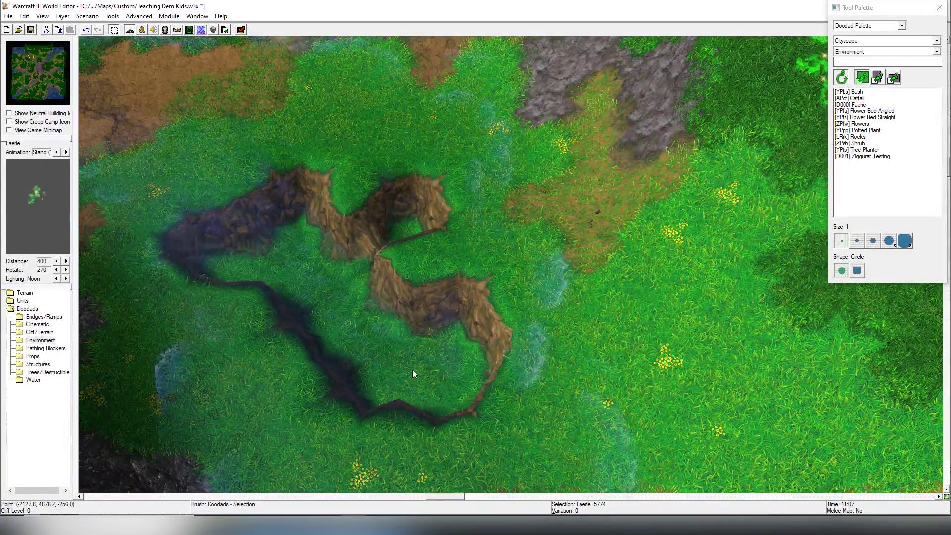
{"action": "right_click_drag", "start_coordinate": [102, 331], "coordinate": [238, 328], "text": "ctrl"}
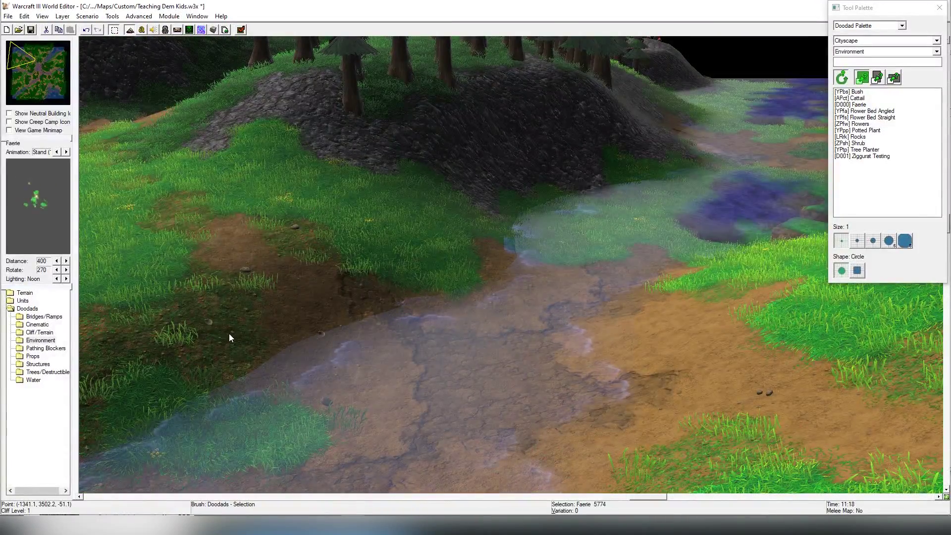